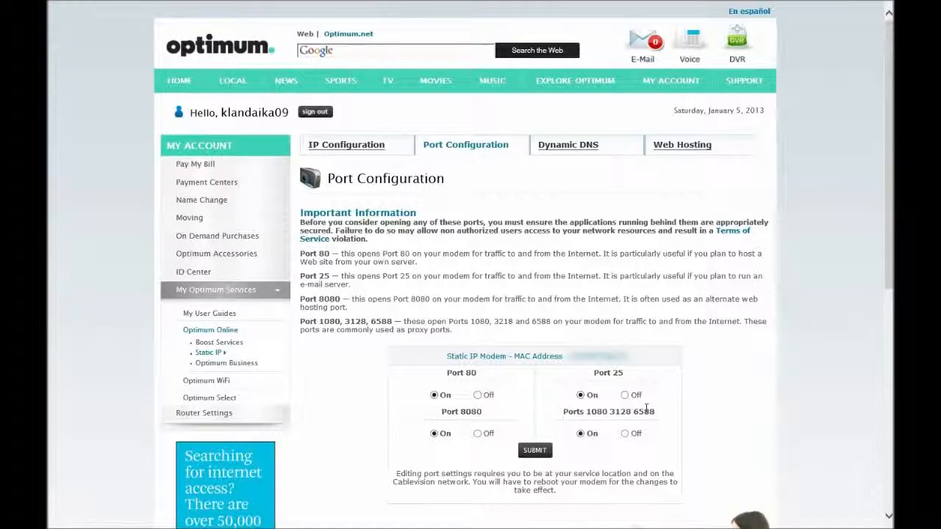
Step: Switch Port 25 off for the static IP modem and set it back to On
left_click(624, 396)
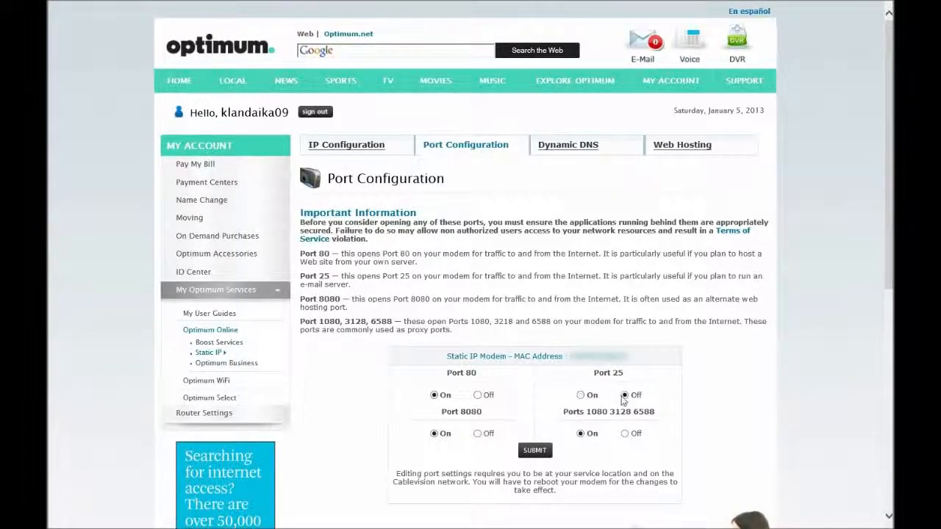
left_click(581, 395)
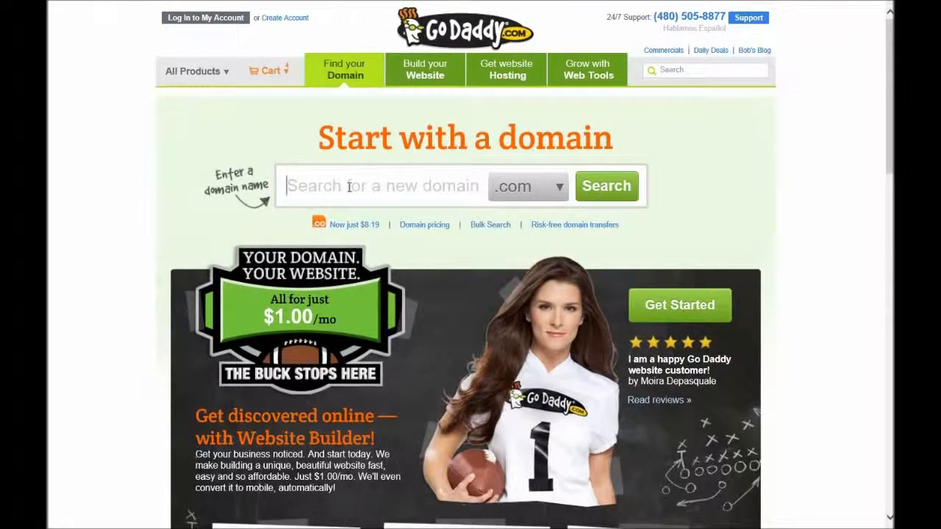
Step: Search GoDaddy for the domain mydomain.com and examine its availability and the yearly prices of the suggested variations
type("mydomain")
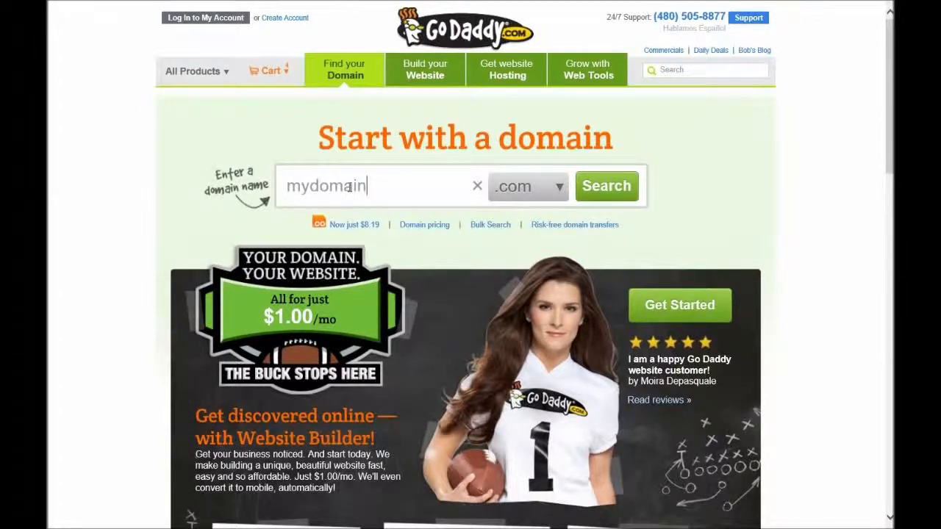
key("Return")
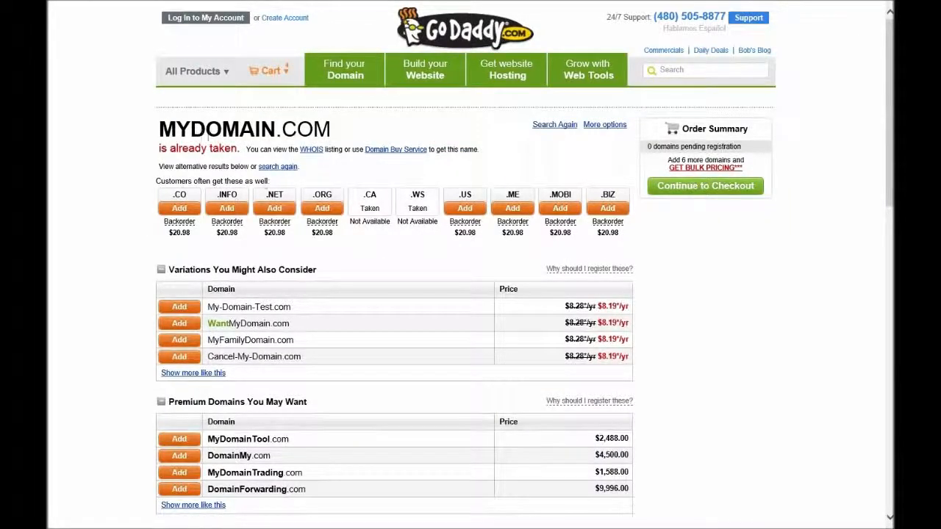
left_click_drag(157, 151, 237, 153)
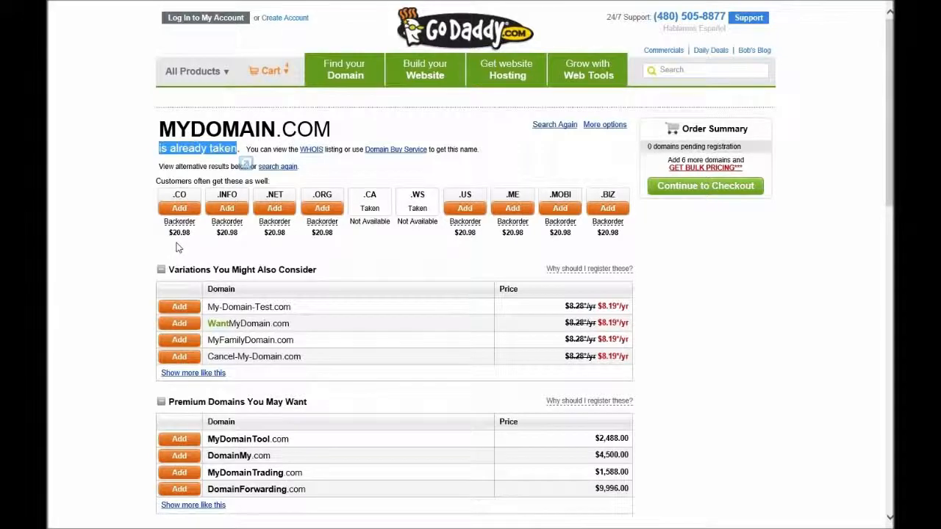
left_click(221, 248)
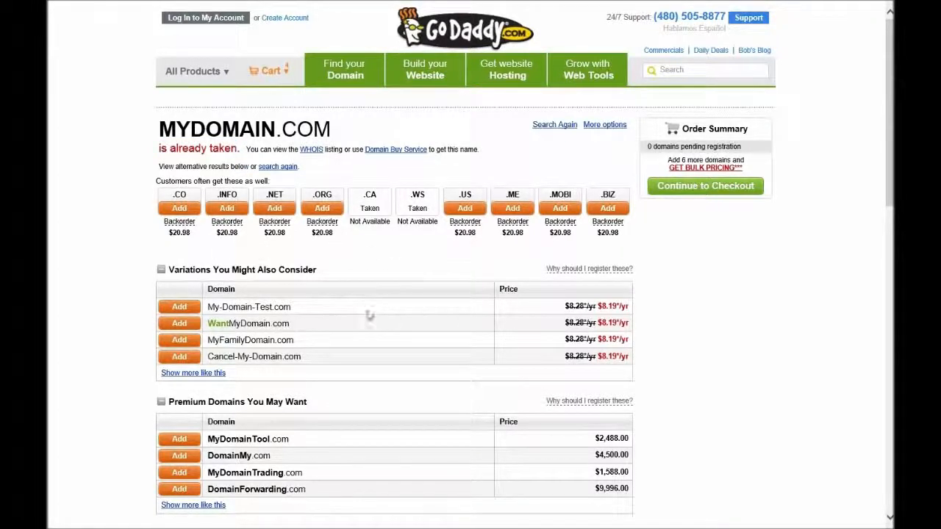
left_click_drag(601, 306, 630, 307)
left_click(619, 326)
triple_click(616, 330)
left_click(669, 331)
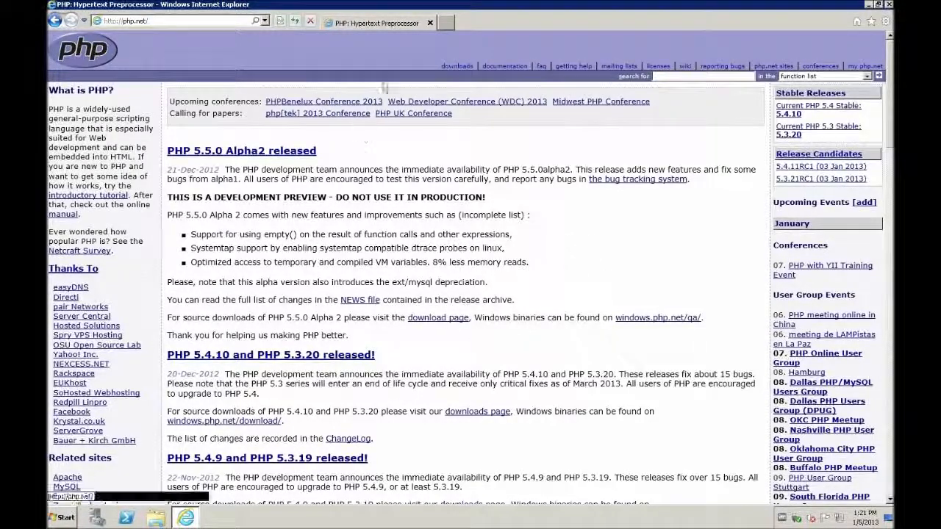
Step: On php.net, go to the Windows 5.4.10 binaries page and open the Microsoft 2008 C++ Runtime x86 and x64 links in separate tabs
left_click(457, 66)
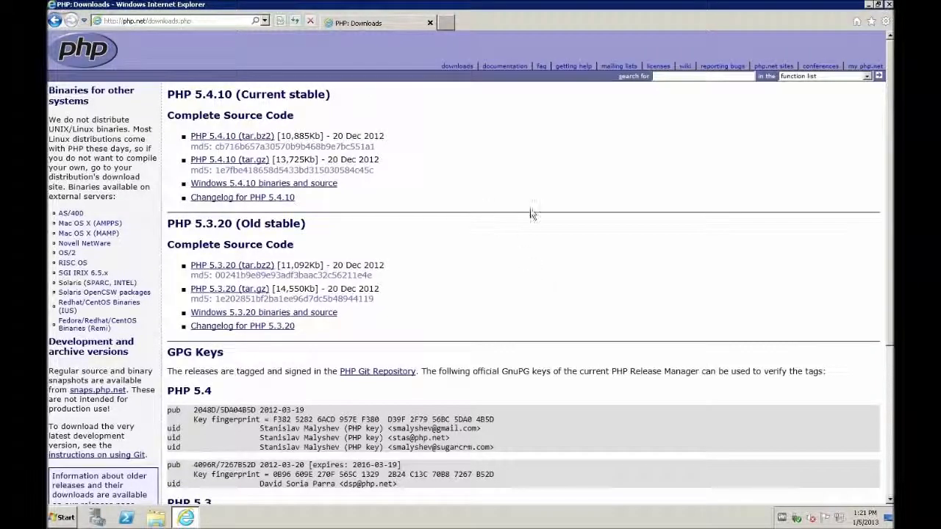
left_click(221, 186)
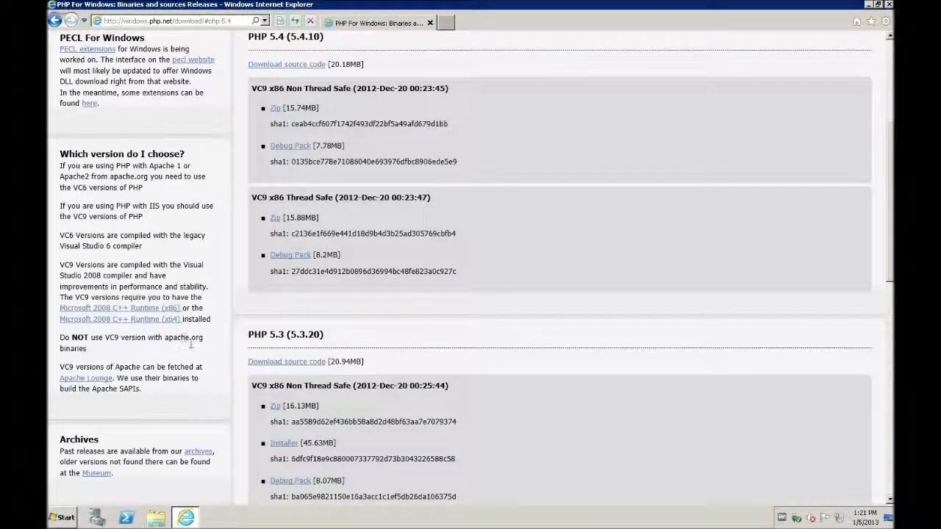
middle_click(126, 310)
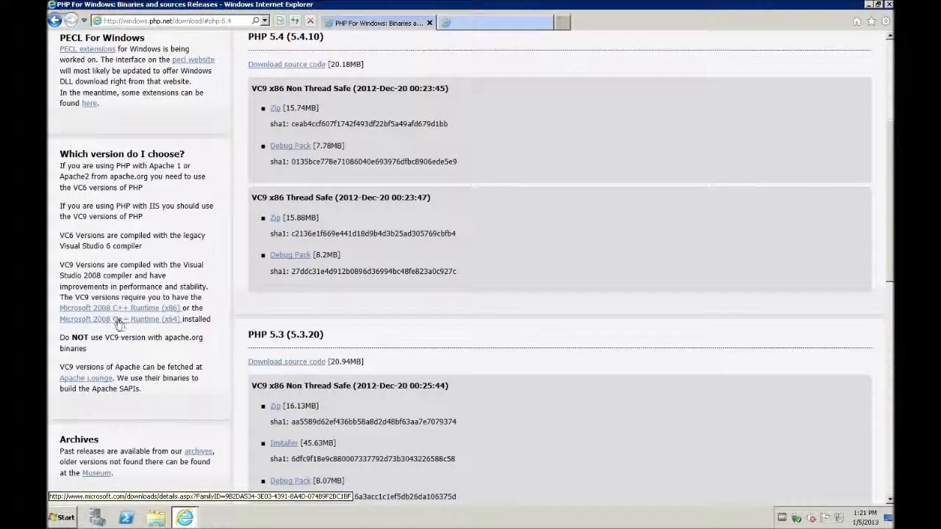
middle_click(118, 321)
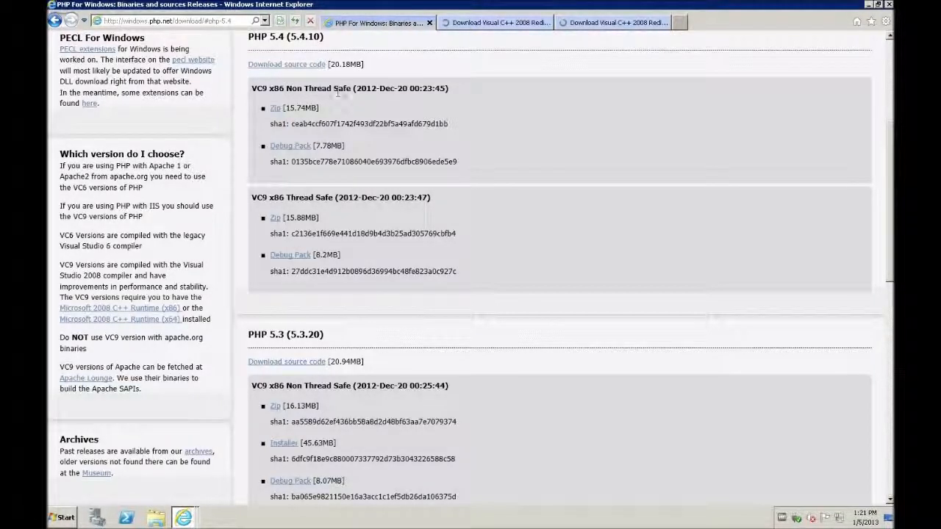
Step: Download and save the PHP 5.4.10 VC9 x86 Non Thread Safe zip
left_click(274, 109)
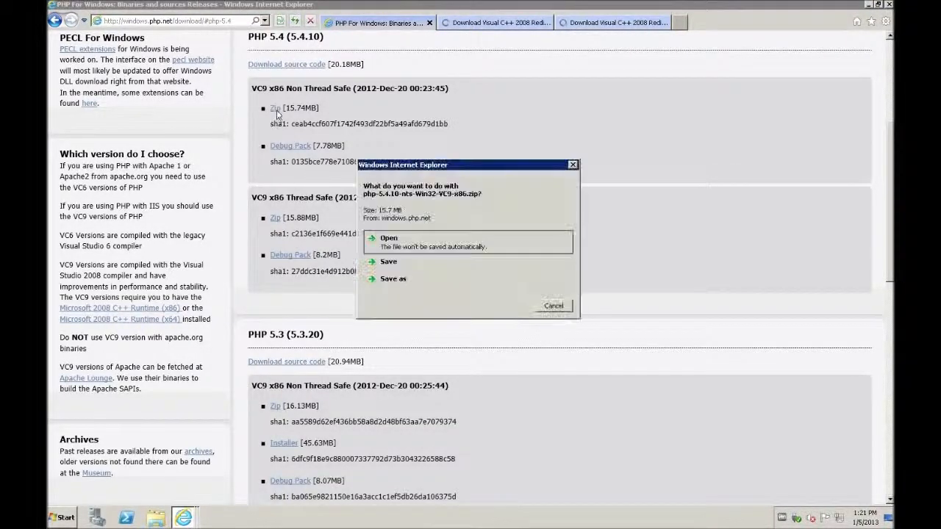
left_click(389, 262)
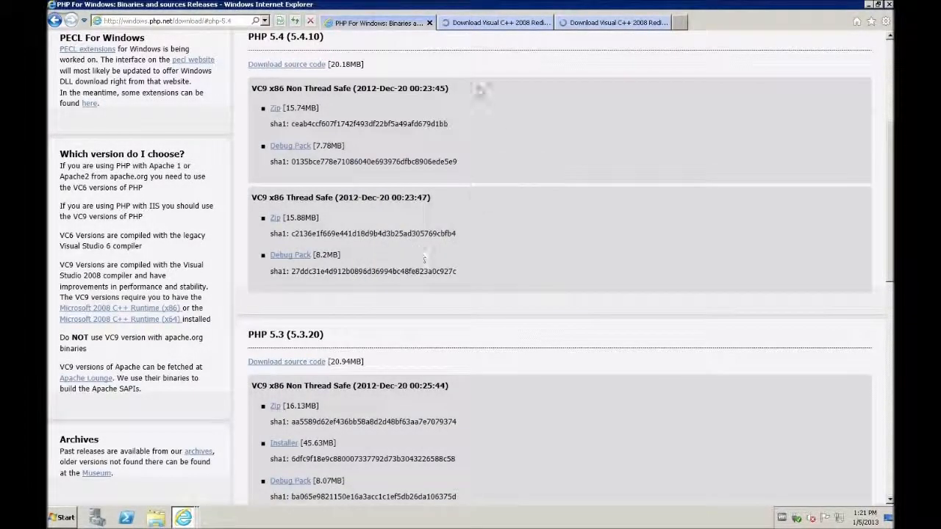
Step: Download vcredist_x86.exe from the Microsoft Visual C++ 2008 Redistributable Package (x86) page and run it
left_click(491, 24)
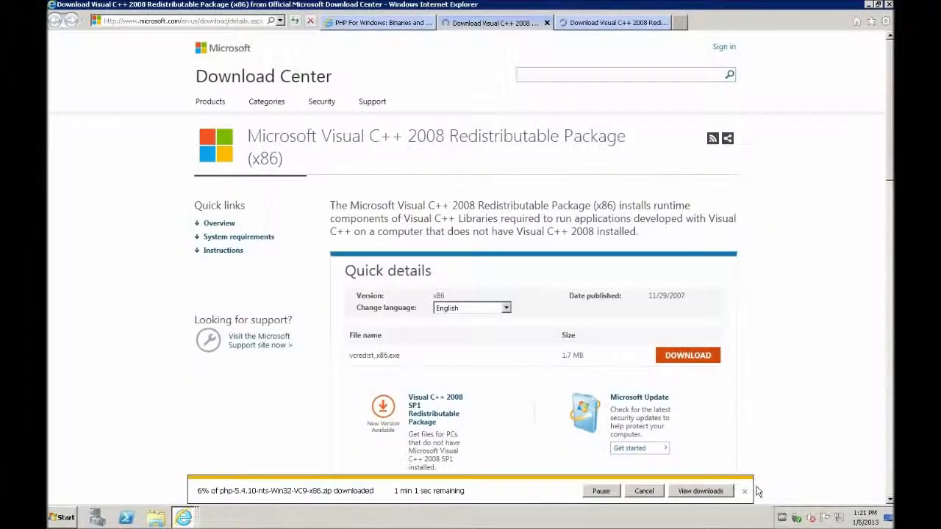
left_click(687, 356)
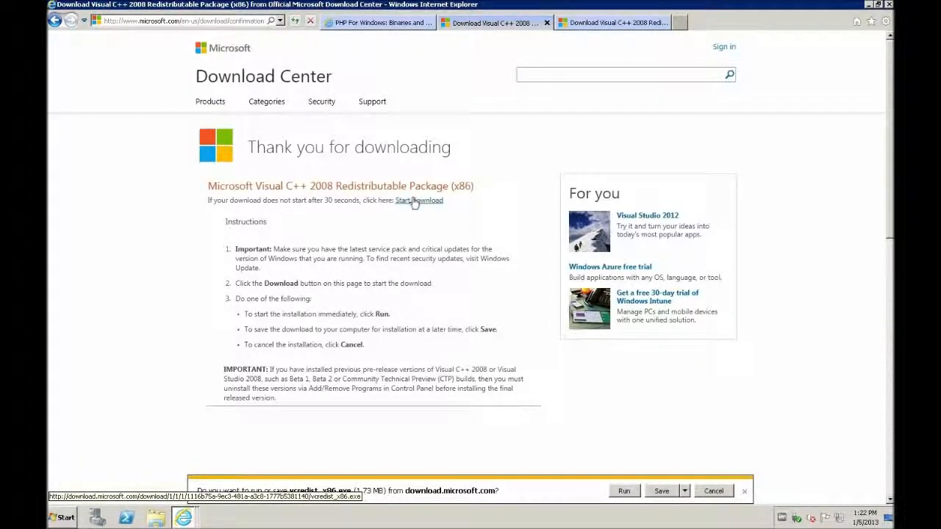
left_click(625, 491)
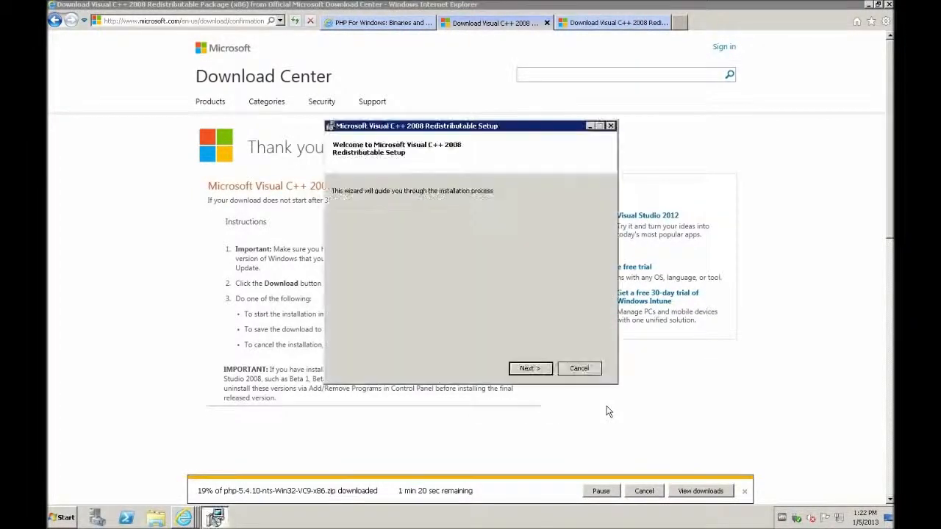
Step: Accept the license terms, try to install the Visual C++ 2008 x86 redistributable, and close the setup wizard
left_click(548, 368)
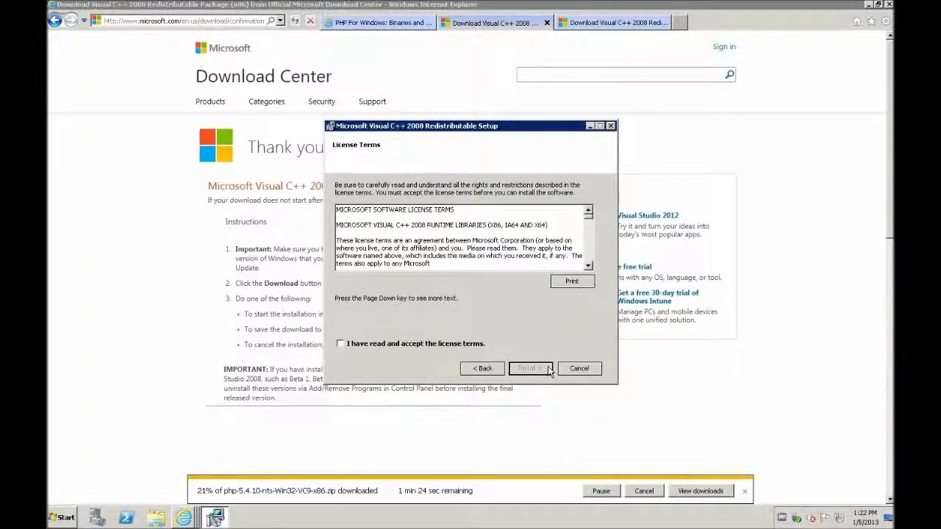
left_click(428, 344)
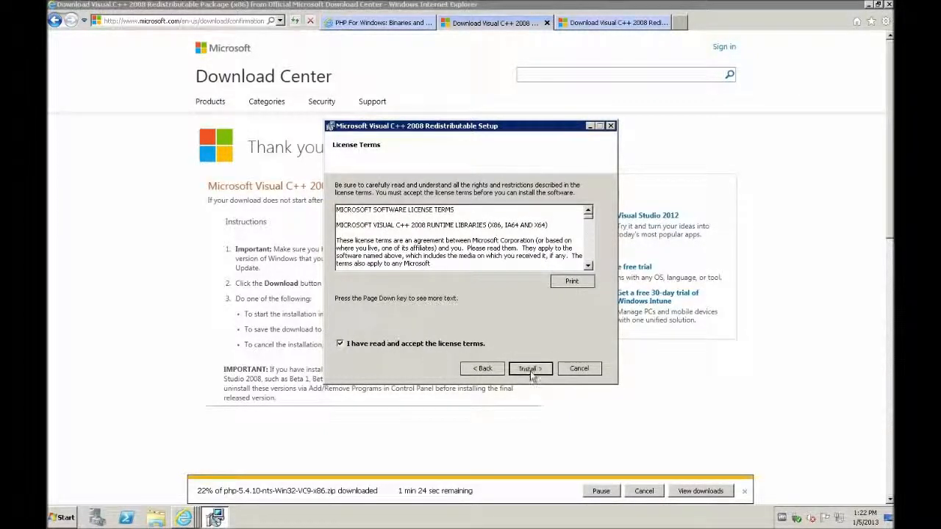
left_click(531, 370)
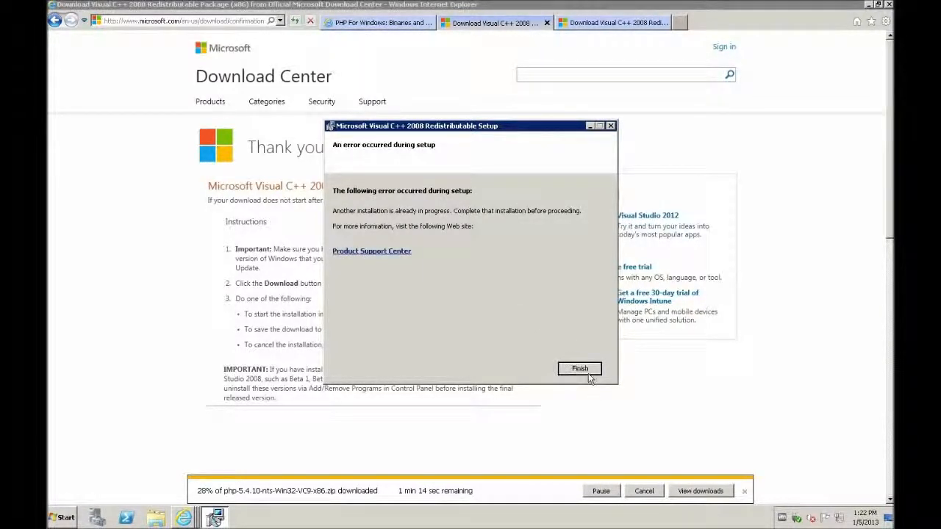
left_click(580, 369)
Step: Download vcredist_x64.exe from the Visual C++ 2008 Redistributable Package (x64) page and run it
left_click(614, 22)
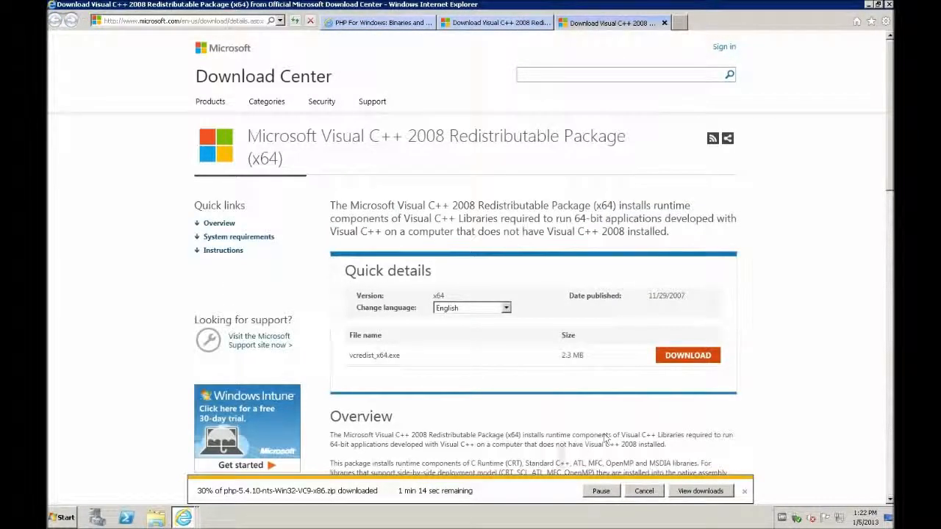
left_click(688, 355)
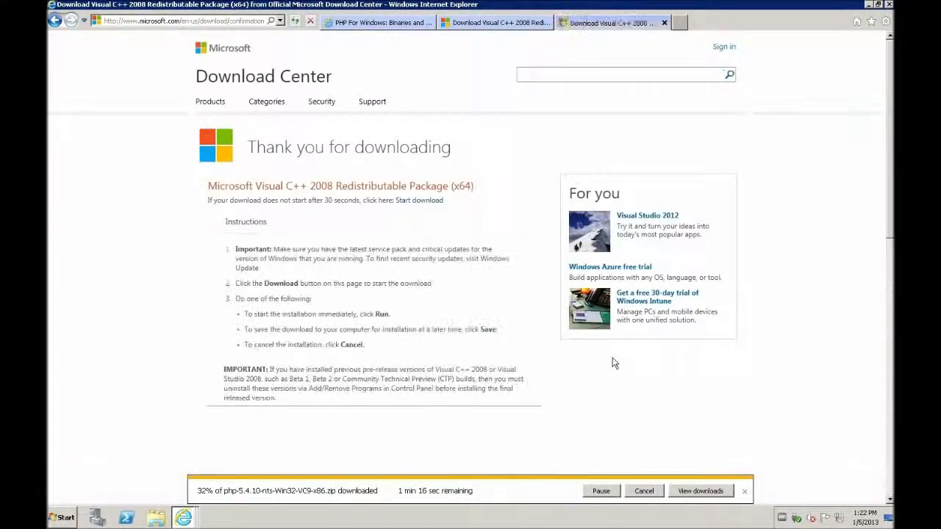
left_click(624, 490)
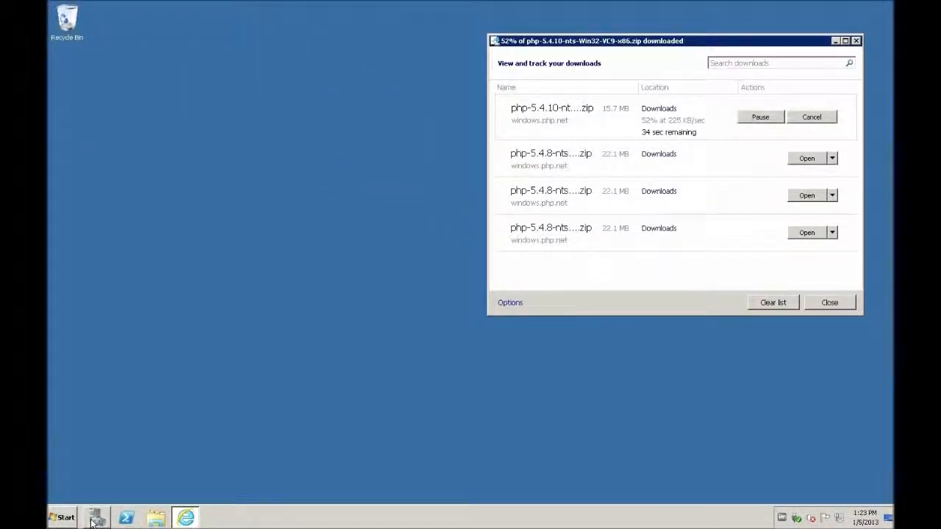
Step: In Server Manager, start adding a server role, choose Web Server (IIS), and proceed to its role services
left_click(95, 521)
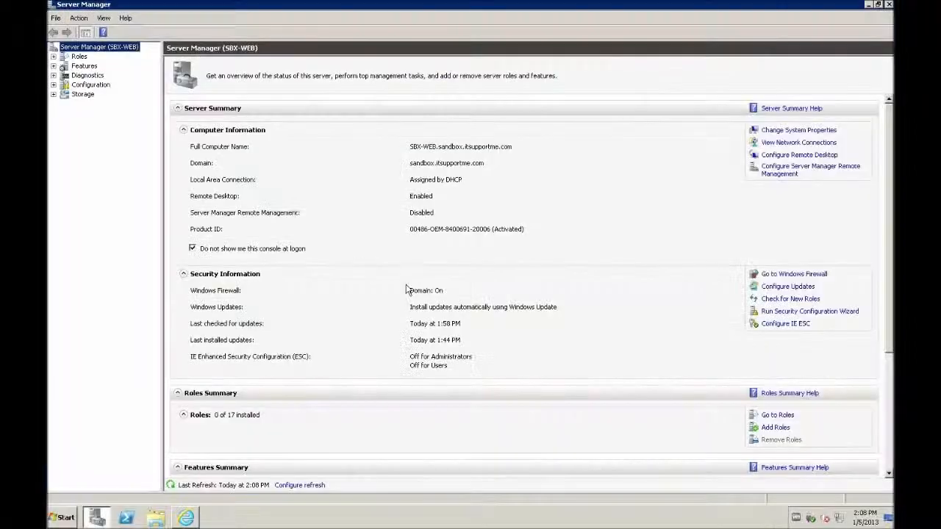
right_click(80, 57)
left_click(101, 64)
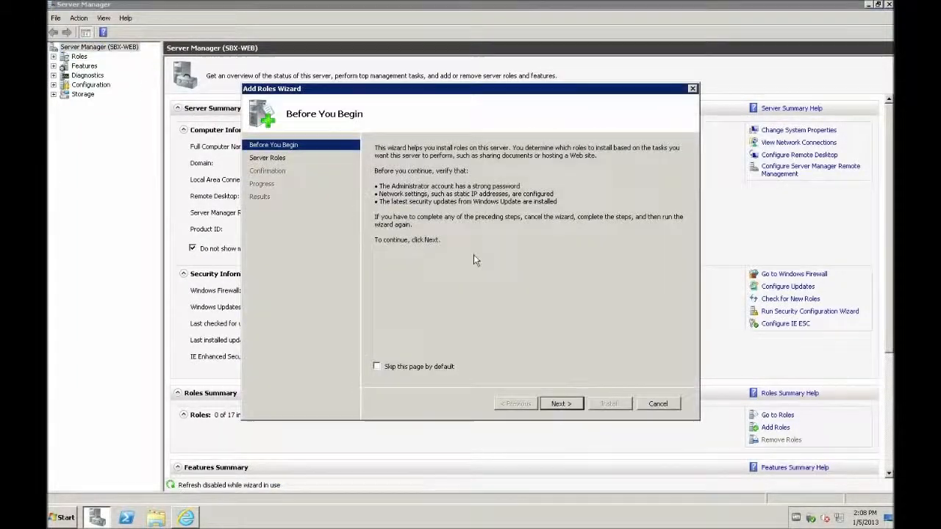
left_click(560, 403)
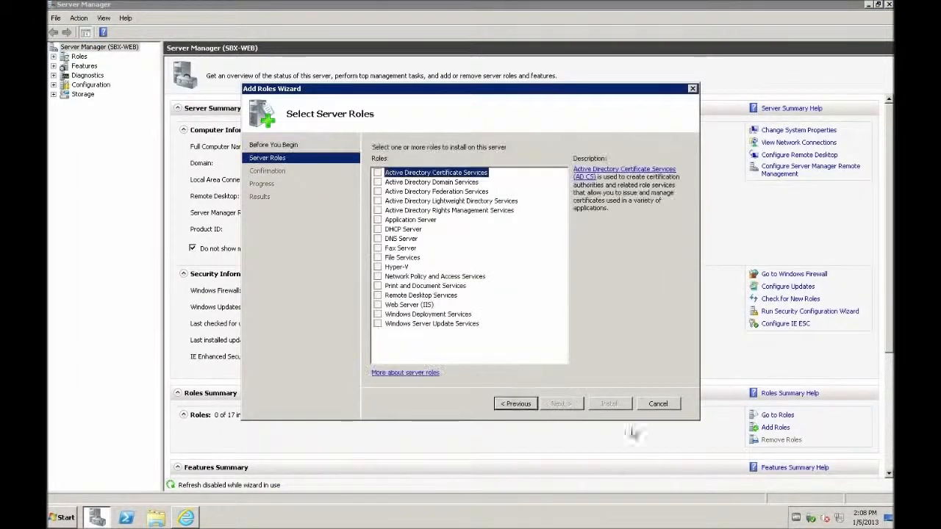
left_click(377, 304)
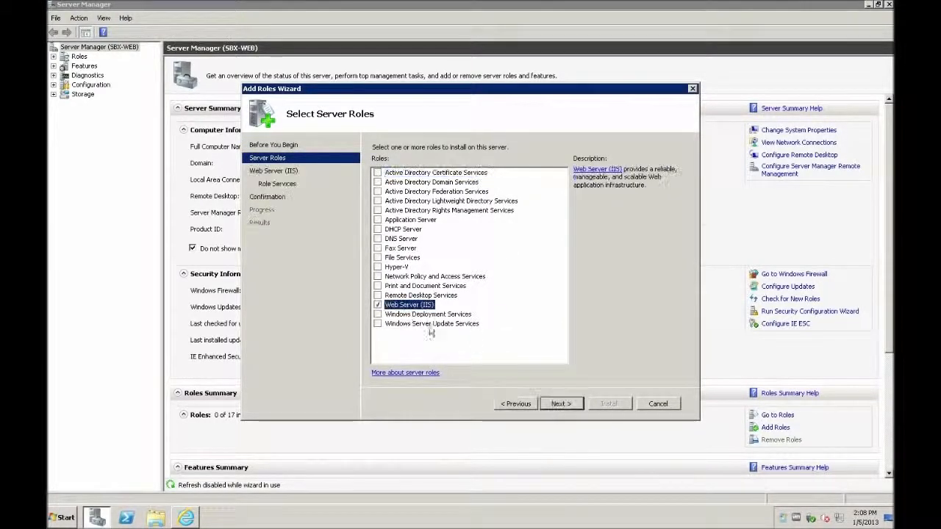
left_click(560, 403)
left_click(580, 403)
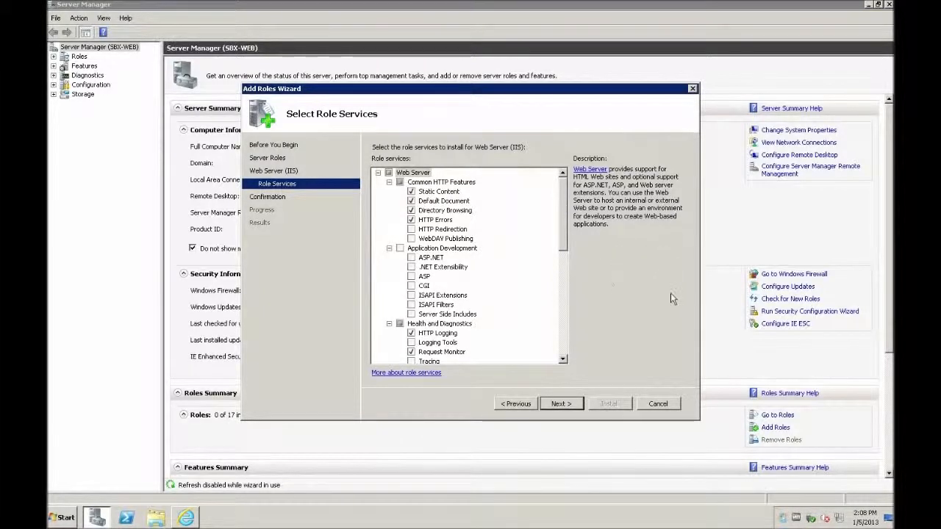
Step: Select the CGI, ASP.NET and ASP application development services, including the role services that ASP.NET requires
left_click(412, 286)
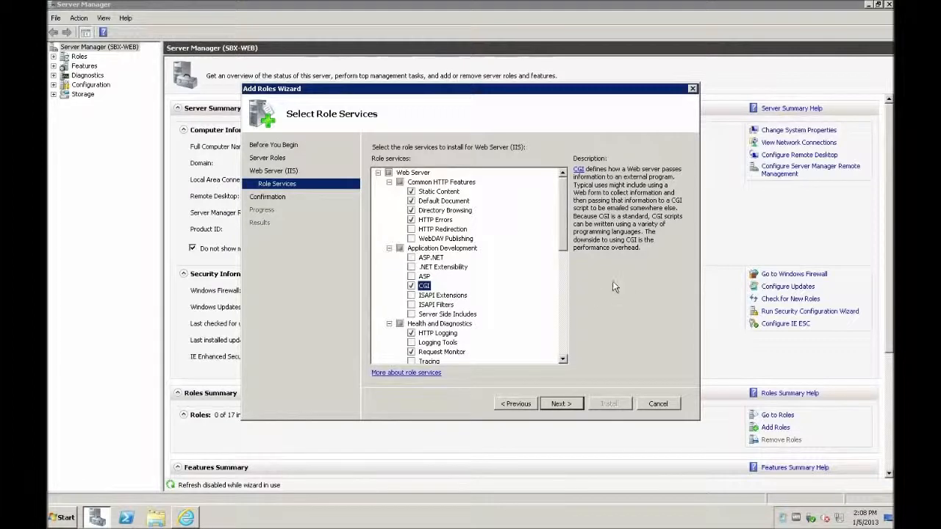
left_click(411, 258)
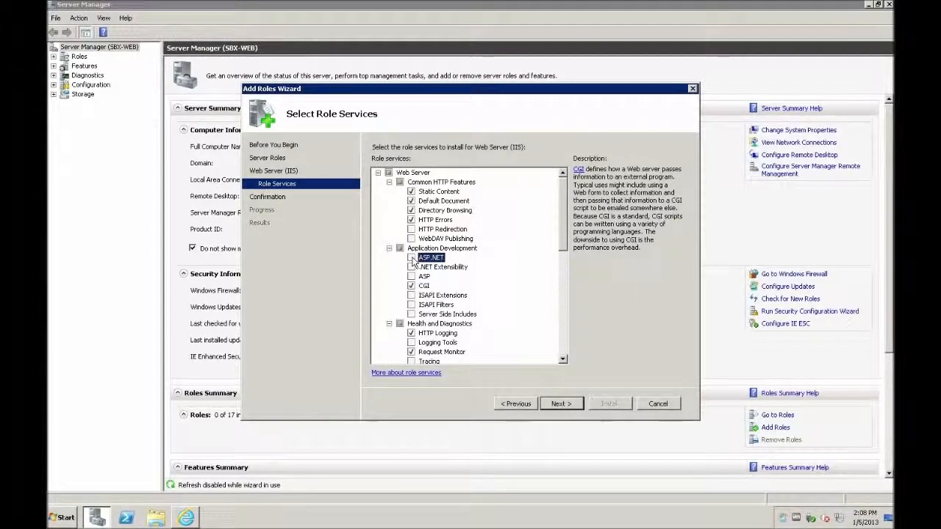
left_click(560, 313)
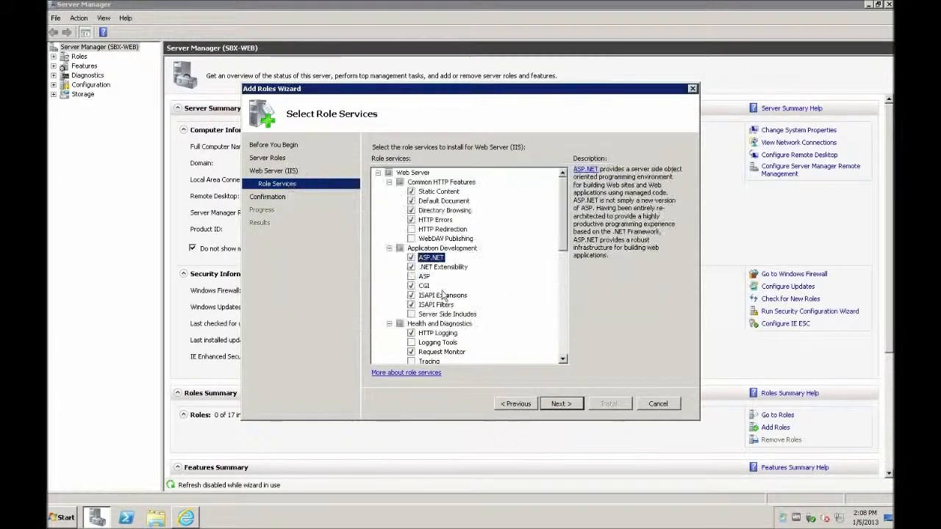
left_click(411, 276)
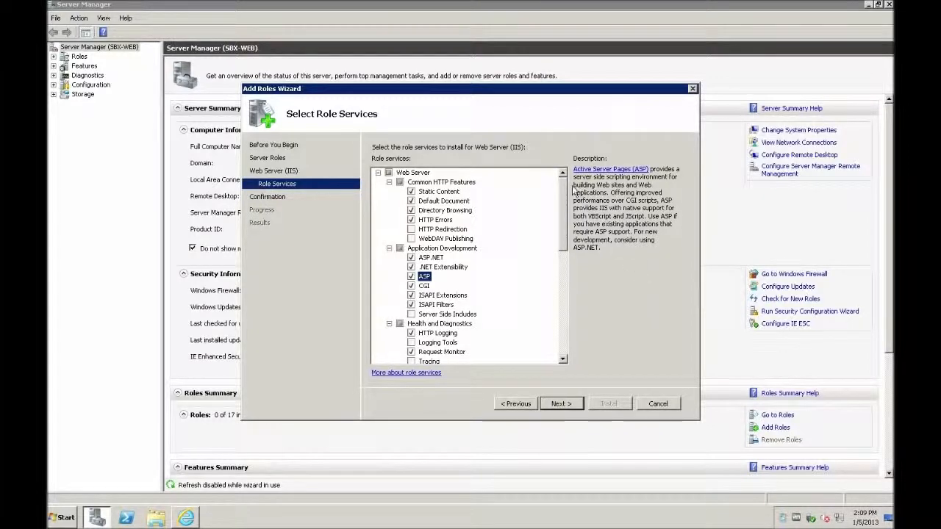
Step: Add HTTP Redirection to the selected Common HTTP Features and review the Health and Diagnostics and Security services
scroll(565, 189, "down", 5)
scroll(579, 202, "up", 4)
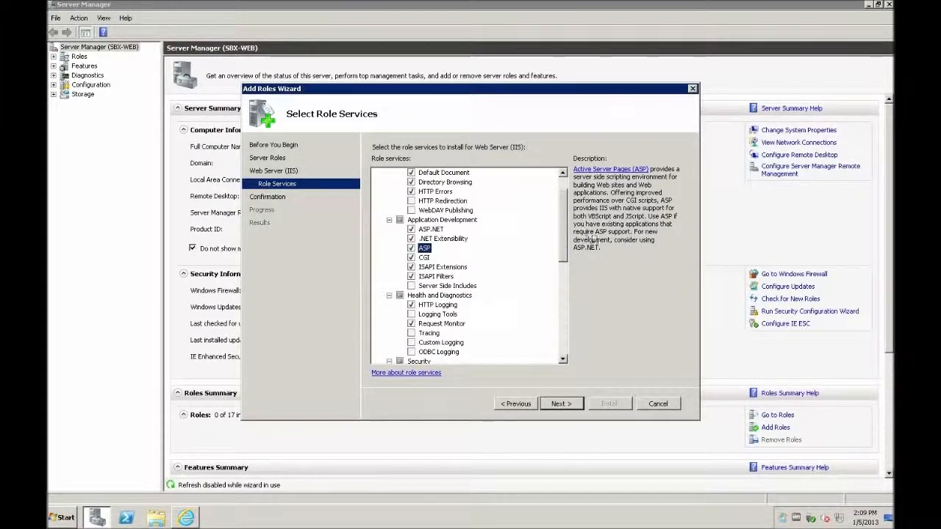
left_click(412, 201)
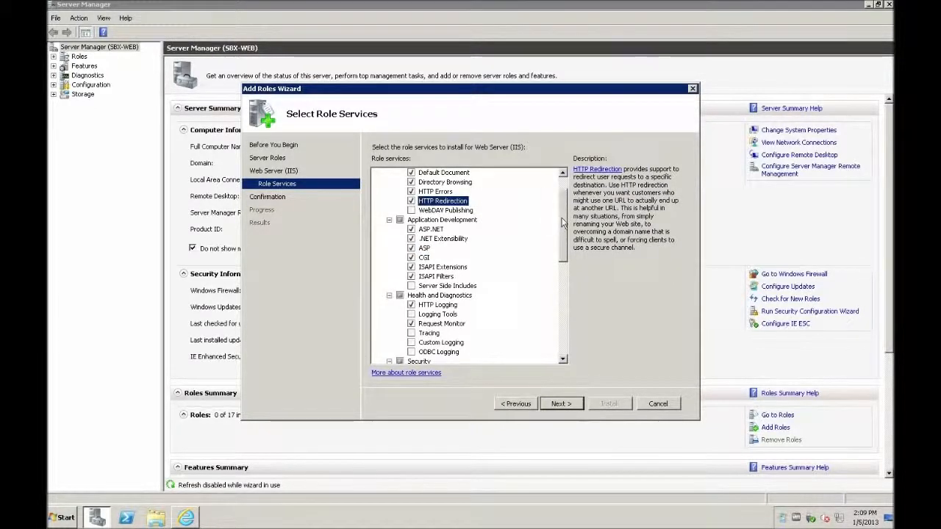
scroll(566, 224, "up", 1)
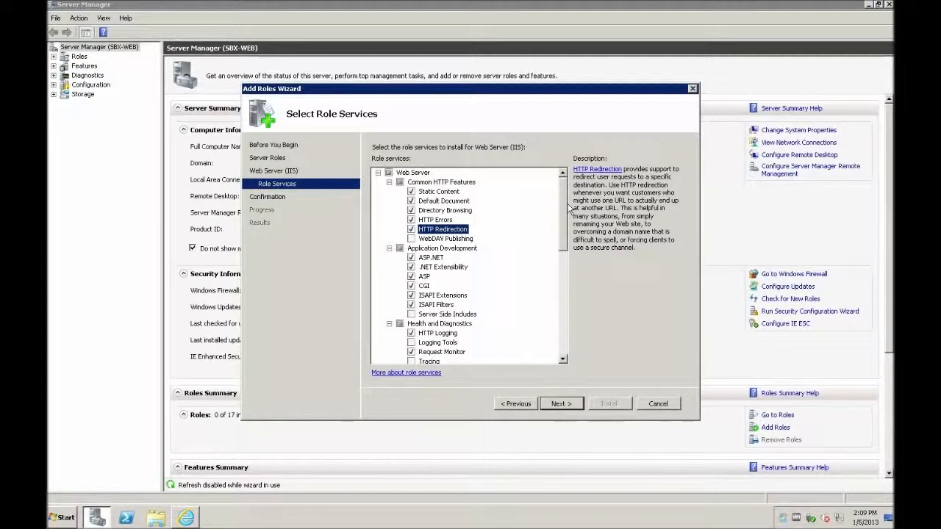
left_click_drag(560, 207, 571, 254)
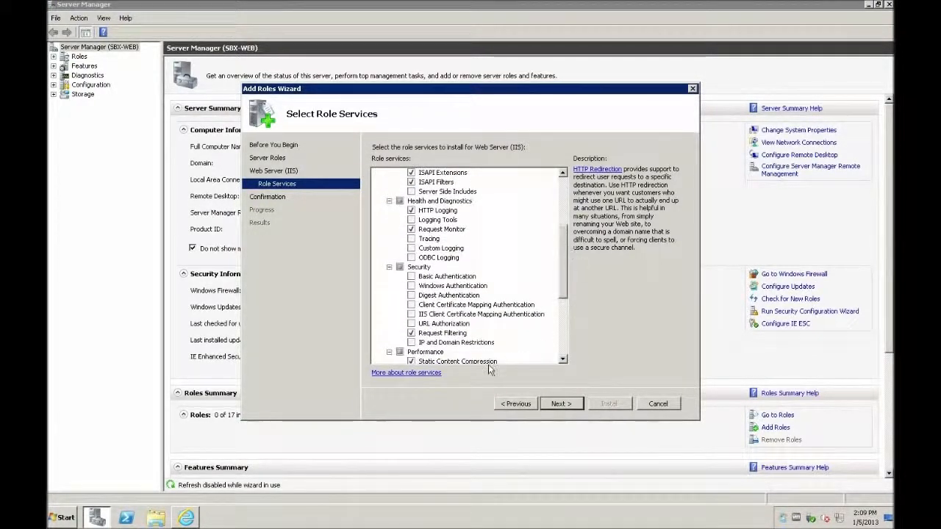
Step: Add IP and Domain Restrictions to the selected Security role services and review the chosen services up to Common HTTP Features
left_click(411, 343)
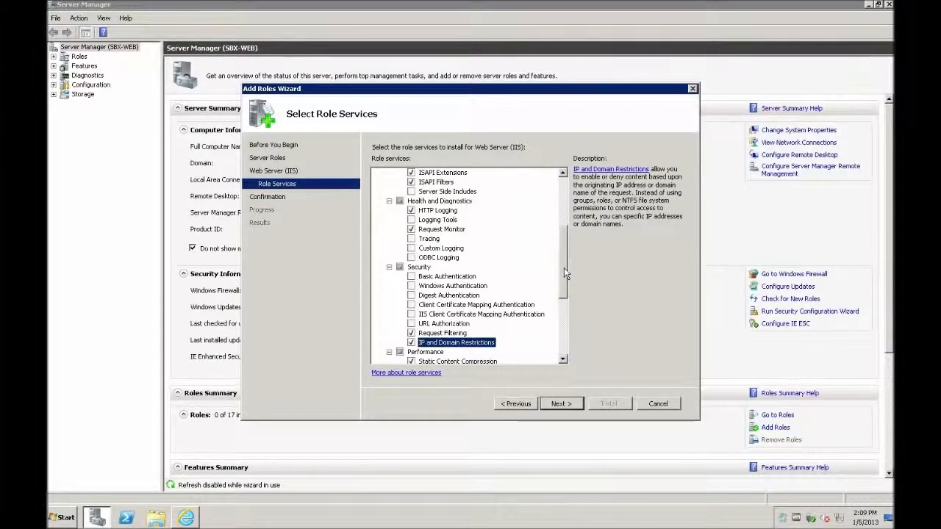
left_click_drag(560, 269, 567, 233)
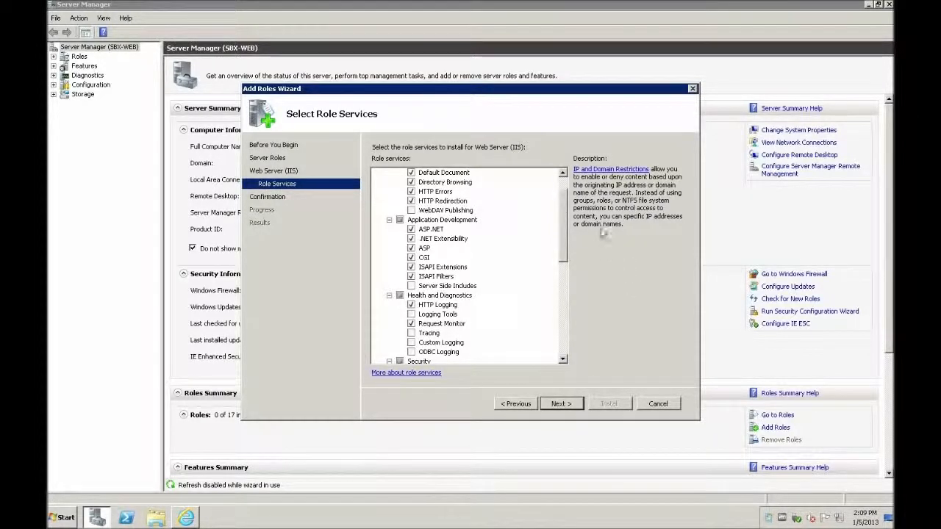
left_click_drag(564, 224, 563, 218)
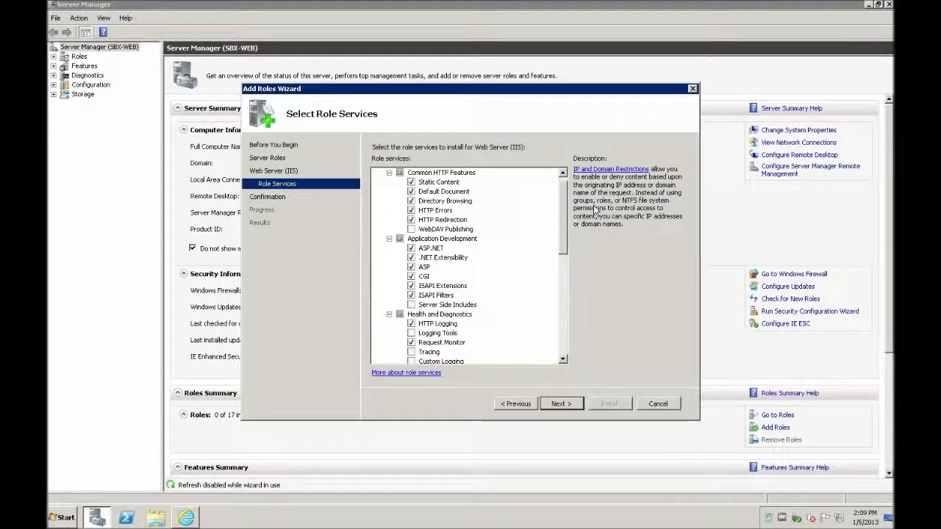
left_click_drag(563, 203, 563, 193)
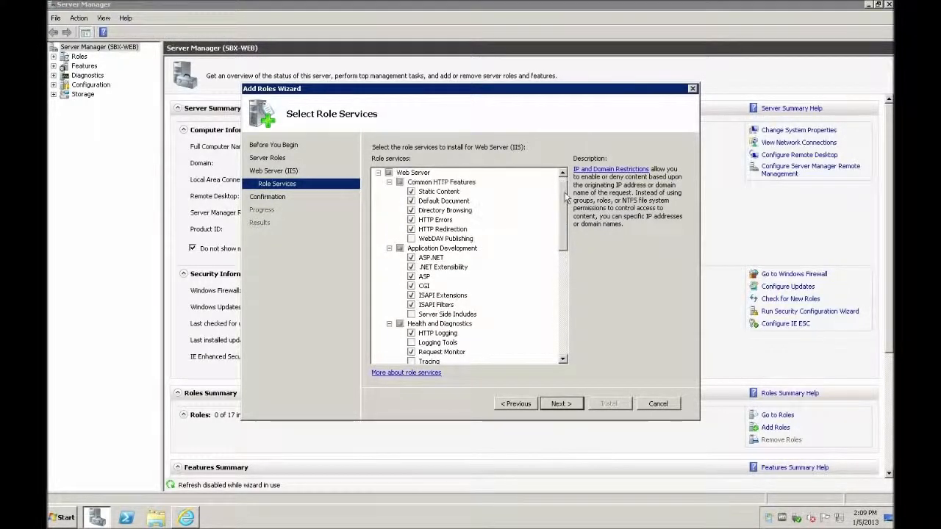
Step: Proceed to the confirmation, install the Web Server (IIS) role with the selected role services, and close the wizard
left_click(560, 404)
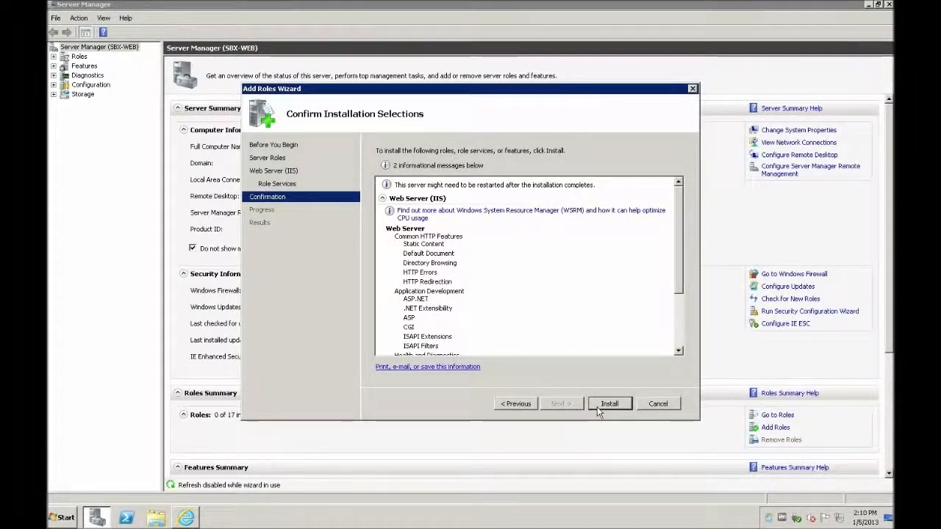
left_click(606, 410)
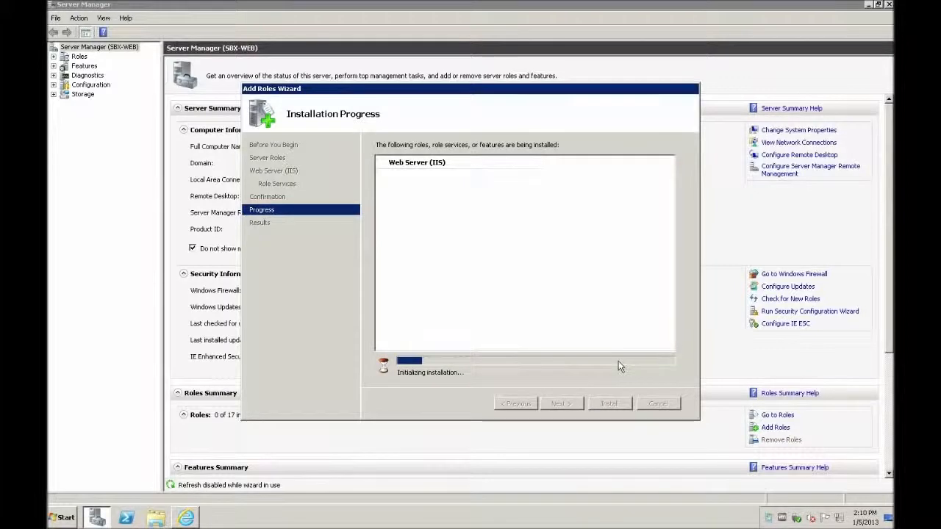
left_click(613, 401)
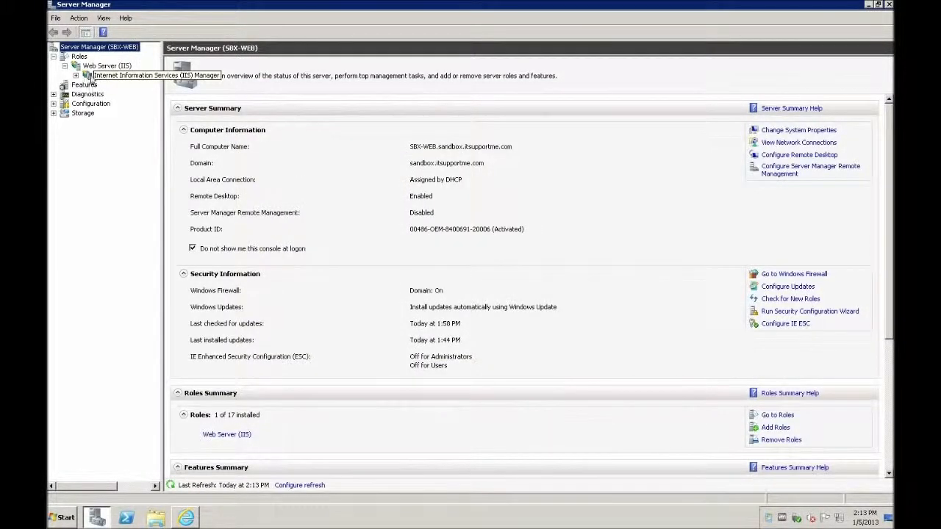
Step: Open Internet Information Services (IIS) Manager under the Web Server role and expand the SBX-WEB server's Sites
left_click(106, 78)
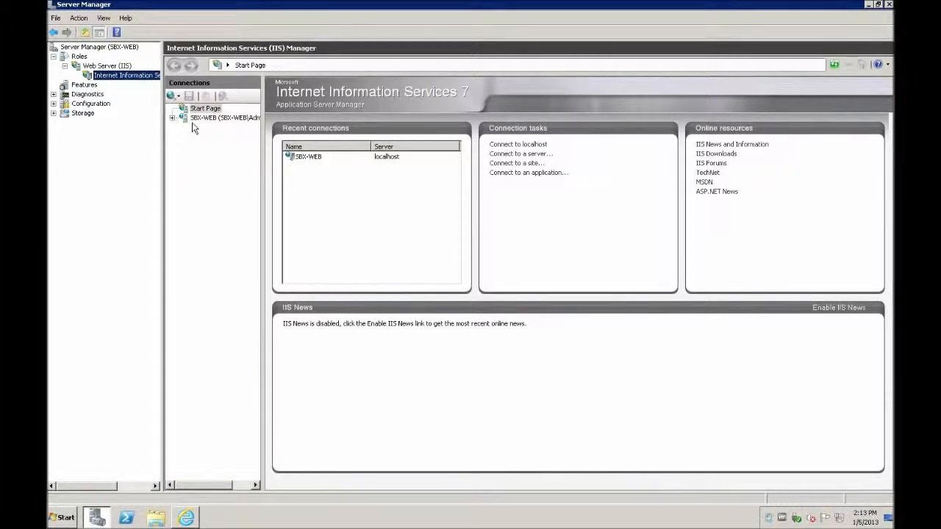
left_click(197, 118)
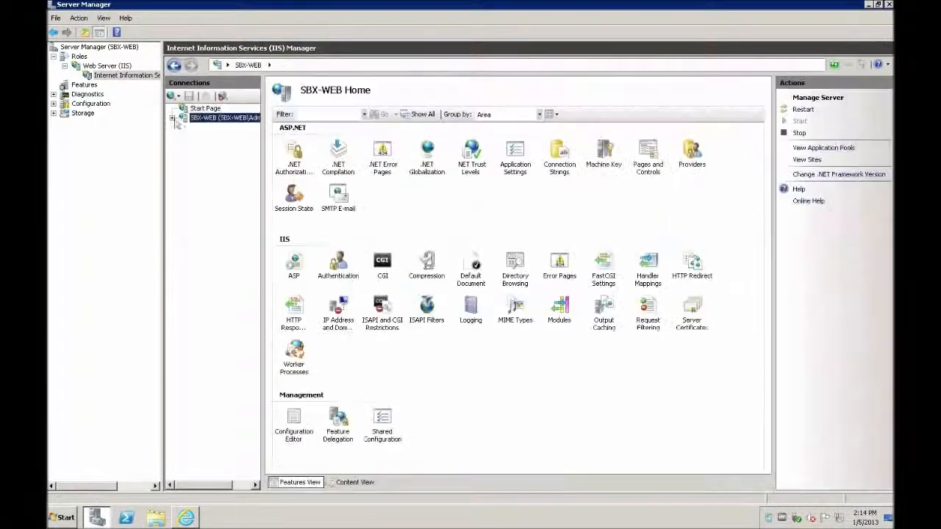
left_click(173, 119)
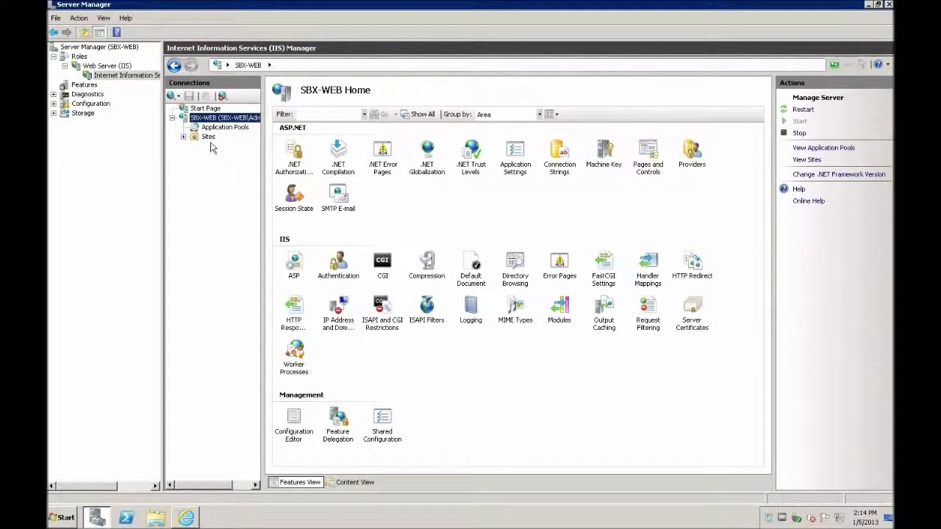
left_click(199, 141)
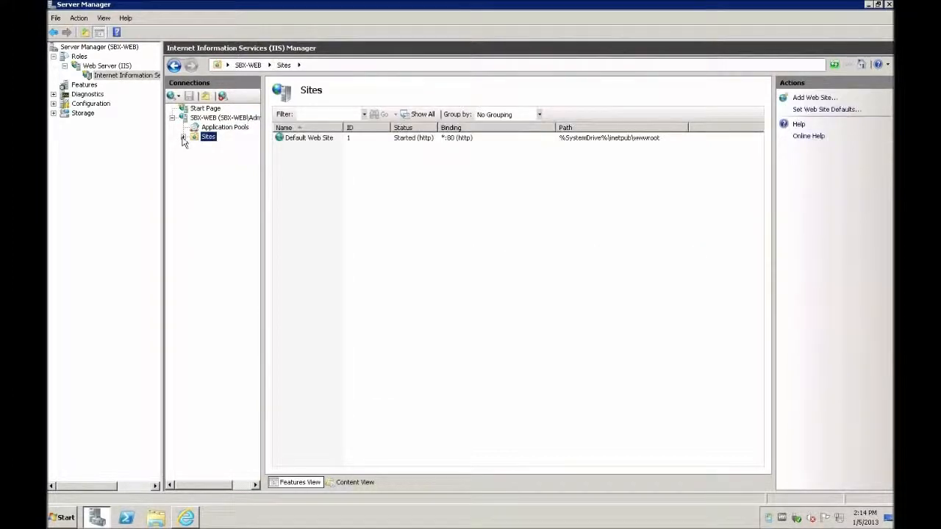
left_click(183, 138)
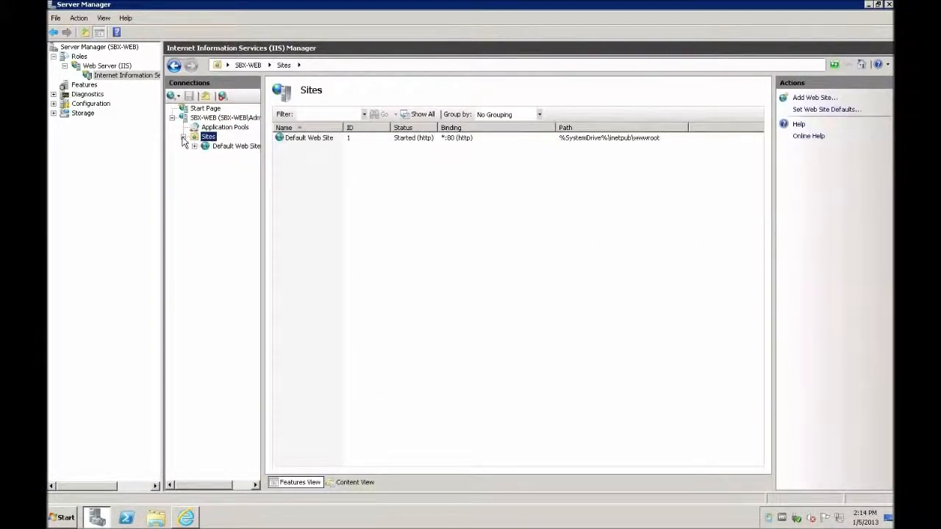
Step: Explore the Default Web Site's wwwroot folder and return to IIS Manager
left_click(221, 147)
right_click(222, 151)
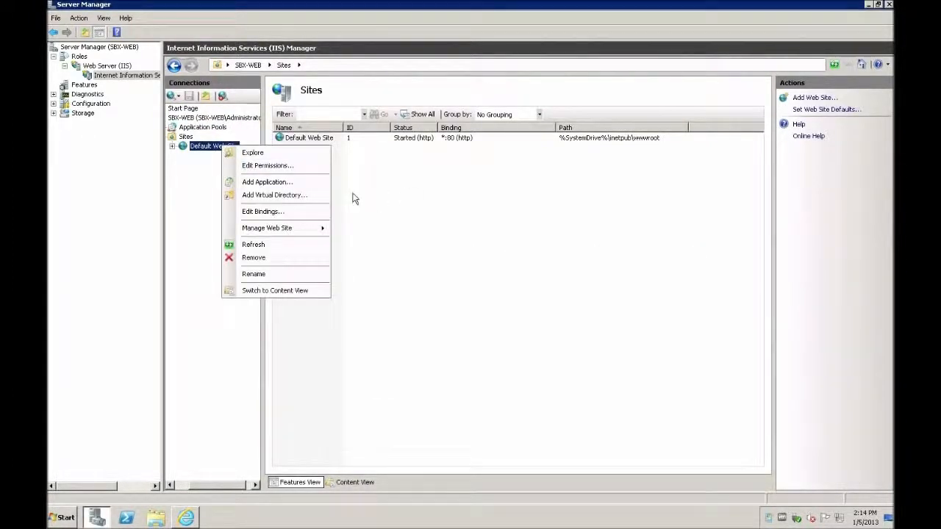
left_click(261, 153)
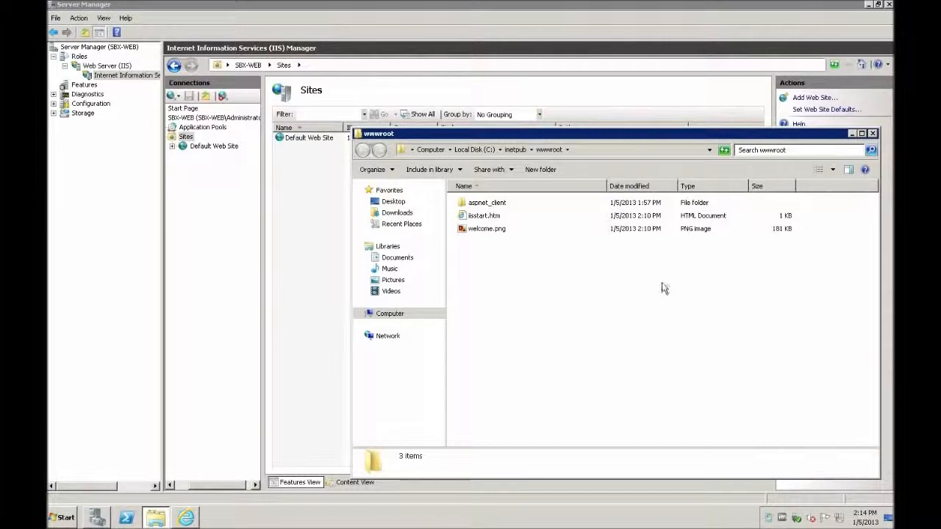
left_click(518, 16)
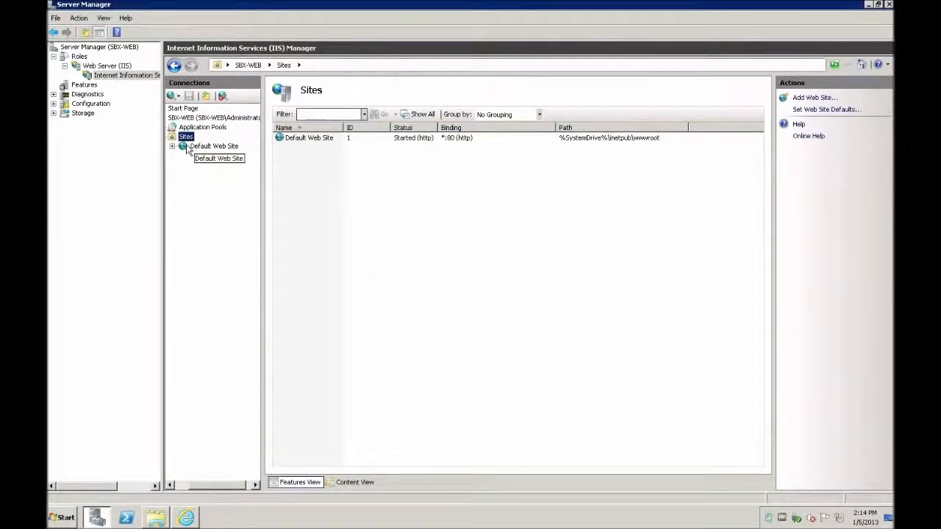
Step: In the SBX-WEB server's Handler Mappings, start a module mapping with request path *.php and module FastCgiModule
left_click(220, 118)
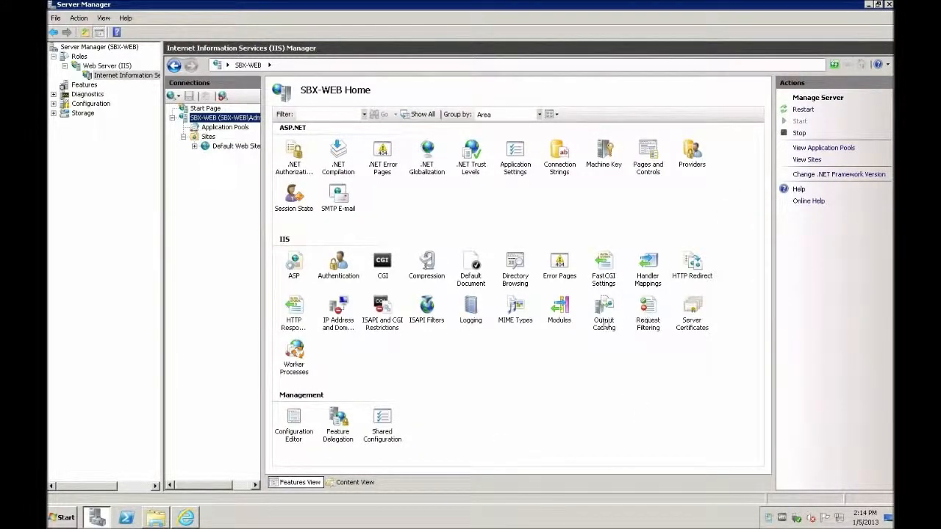
double_click(649, 261)
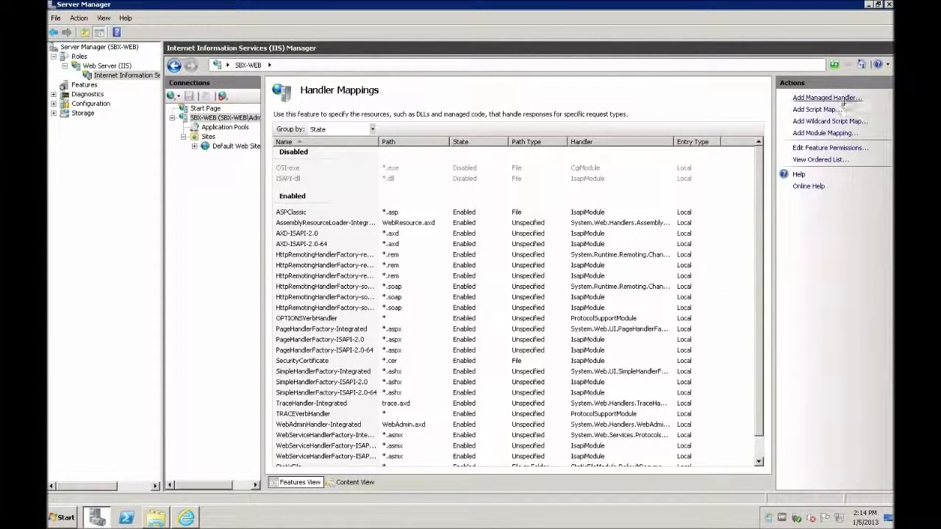
left_click(807, 136)
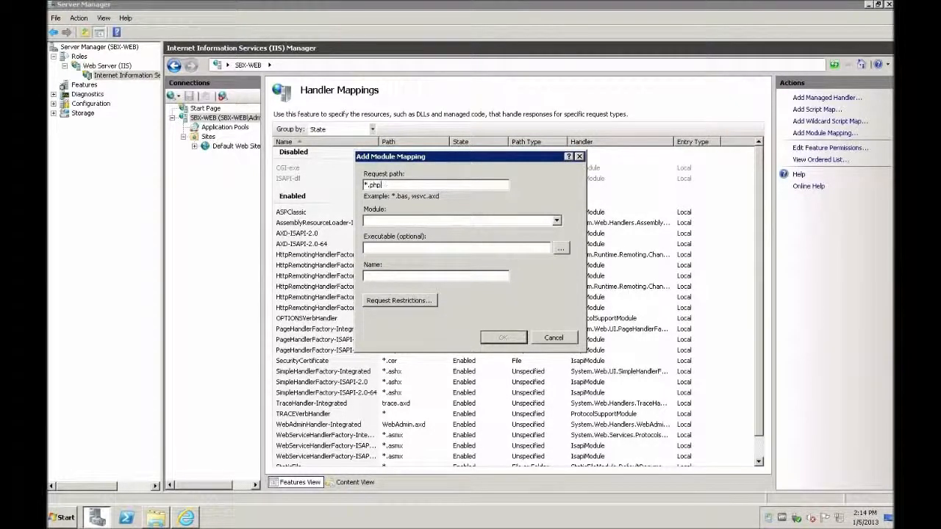
type("F")
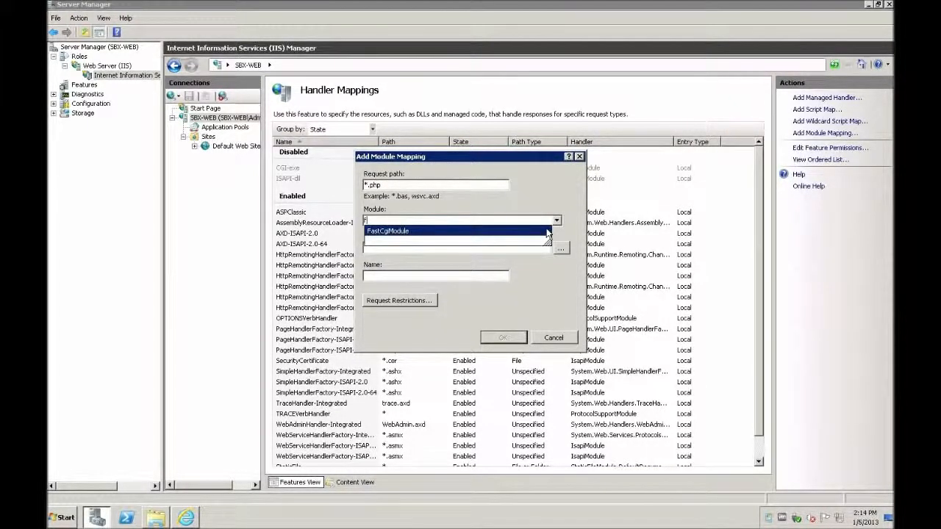
key("Escape")
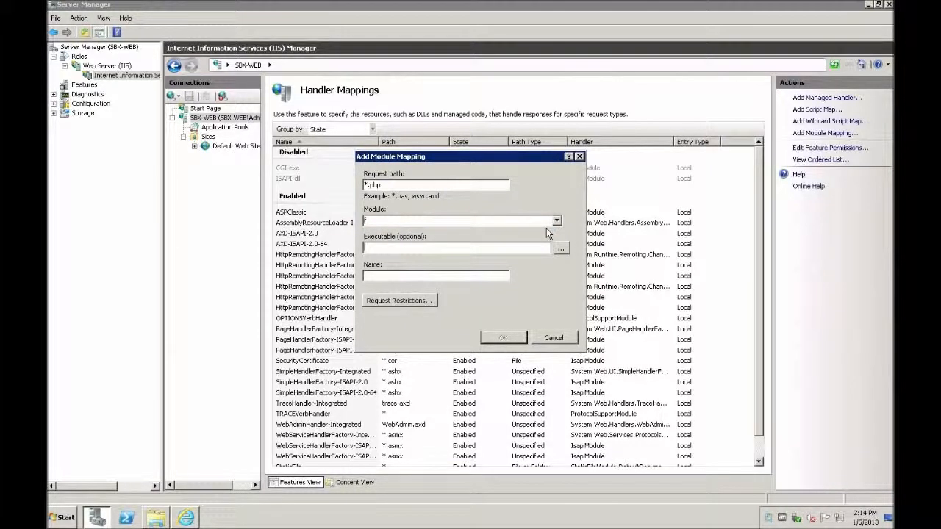
type("F")
key("Down")
key("Return")
left_click(521, 222)
Step: Extract php-5.4.10-nts-Win32-VC9-x86.zip from the Downloads folder to C:\PHP
left_click(156, 518)
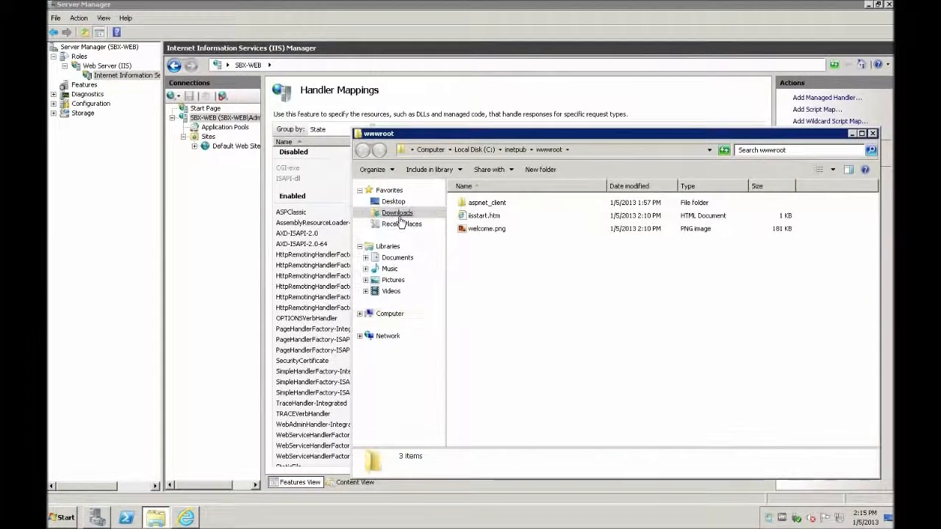
left_click(401, 213)
right_click(503, 206)
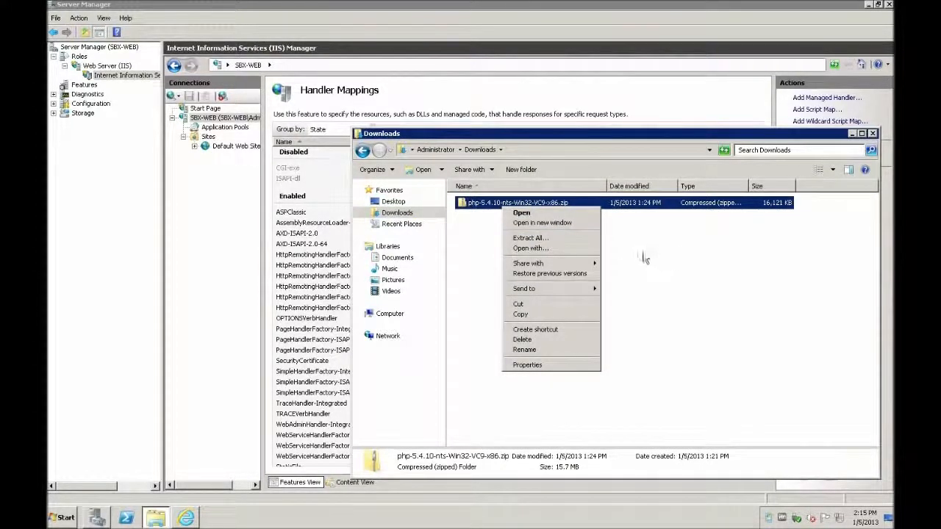
left_click(572, 239)
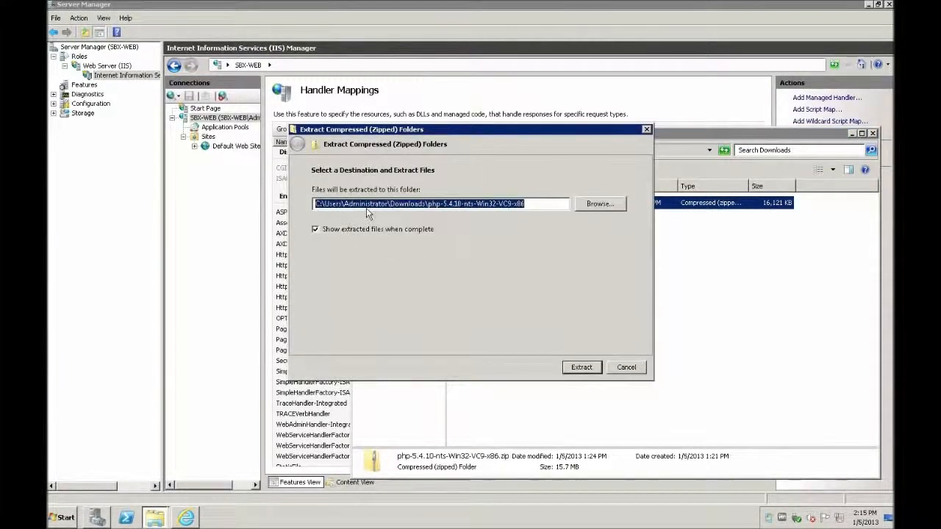
left_click(323, 204)
key("shift+End")
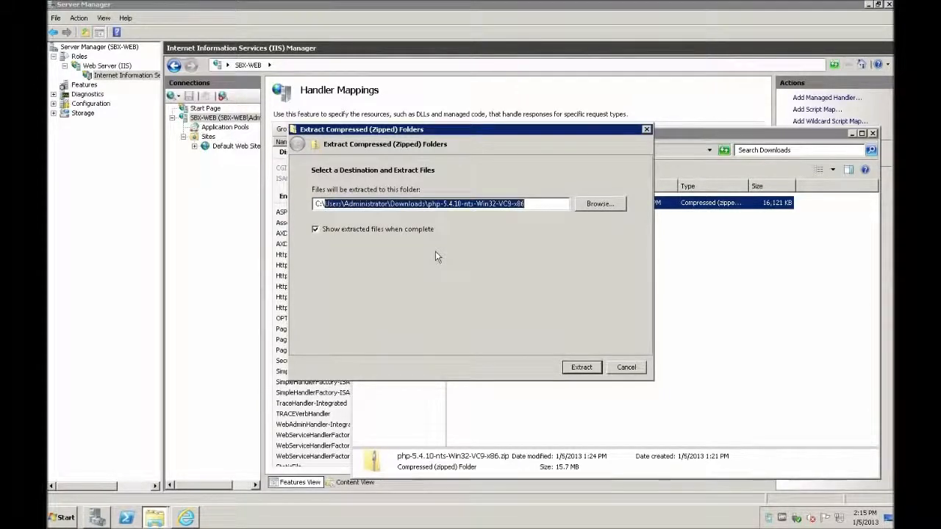
type("PHP")
left_click(581, 366)
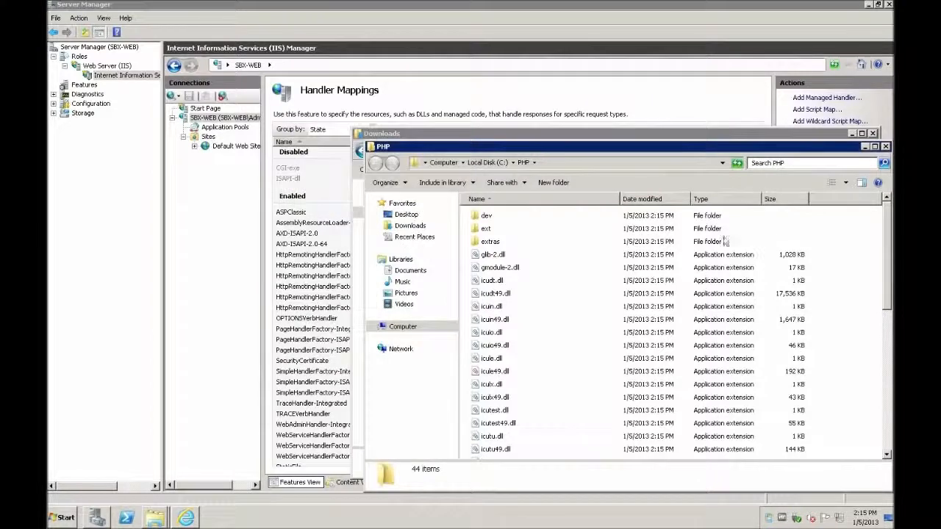
Step: Locate php-cgi.exe in the extracted PHP folder and set the module mapping's executable to c:\php\php-cgi.exe
left_click(666, 231)
scroll(690, 306, "down", 8)
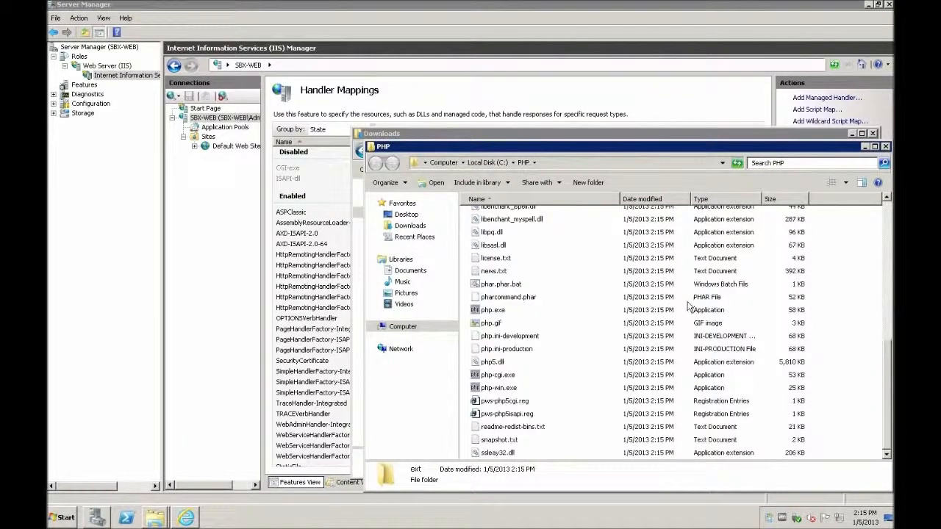
left_click(500, 375)
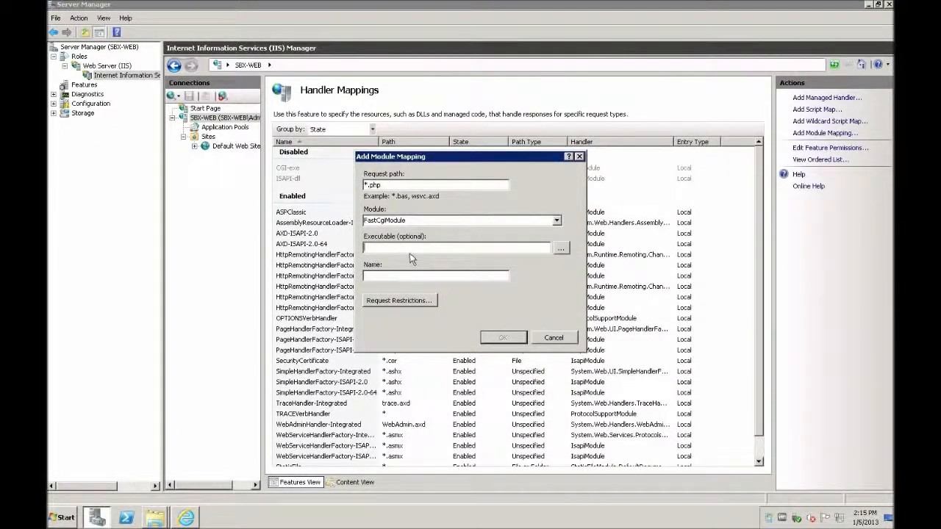
type("c:\\")
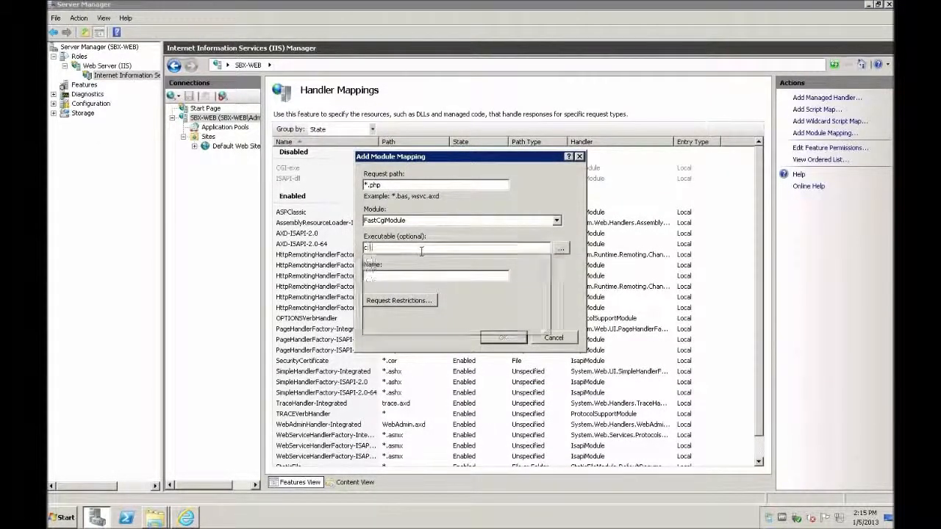
type("php\\php")
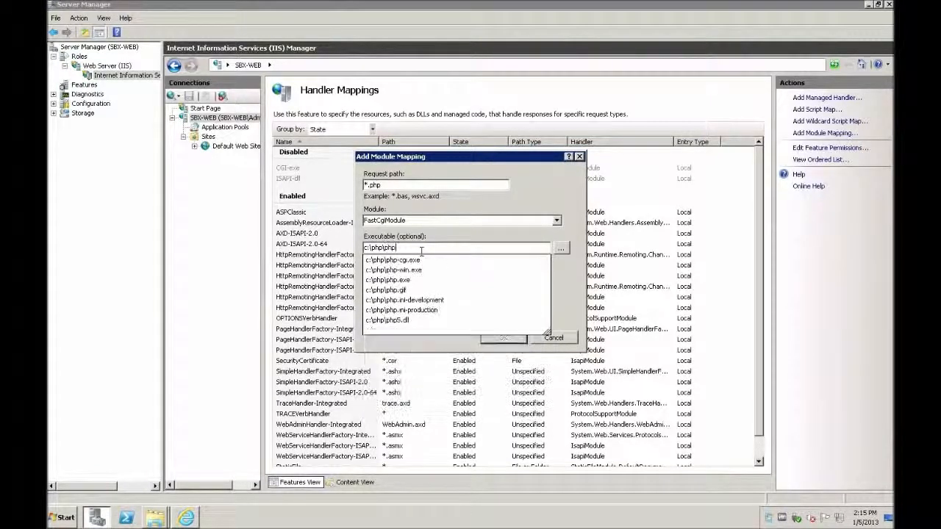
type("-cgi.exe")
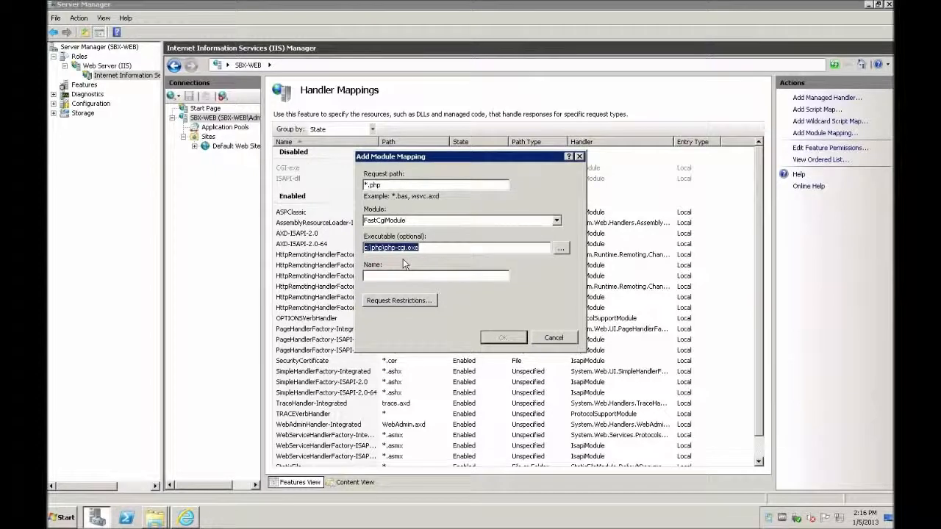
Step: Name the module mapping PHP via CGI and confirm its creation
left_click(406, 275)
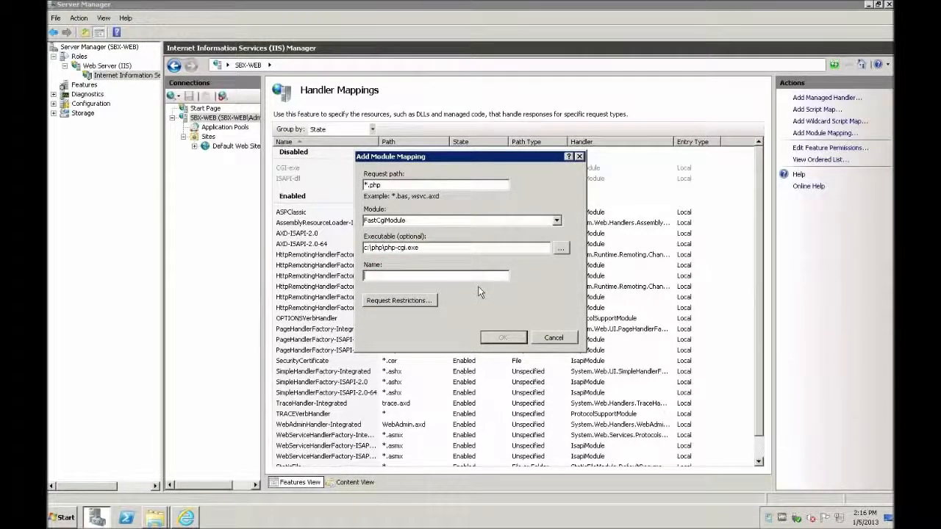
type("PHP via CGI")
left_click(492, 338)
left_click(466, 297)
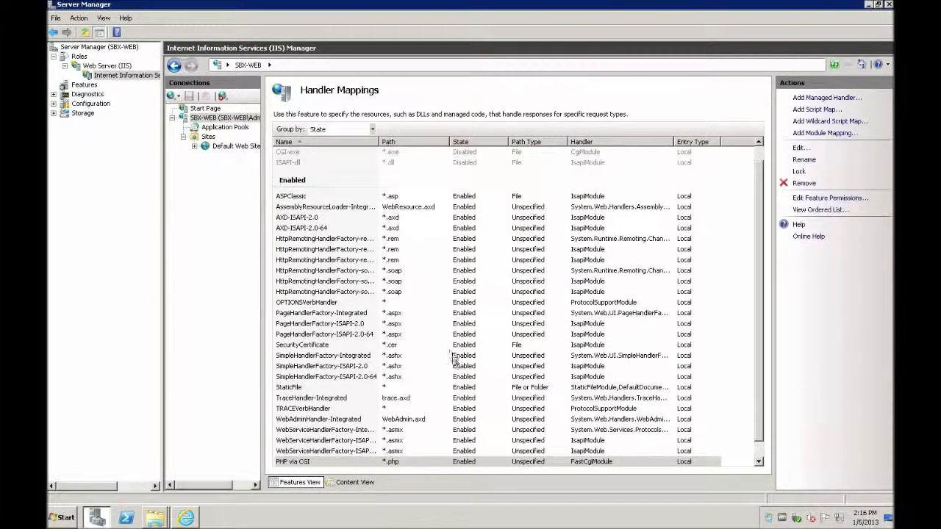
Step: Open the SBX-WEB server's Default Document feature and examine the list of default files, including Default.asp
key("alt+Left")
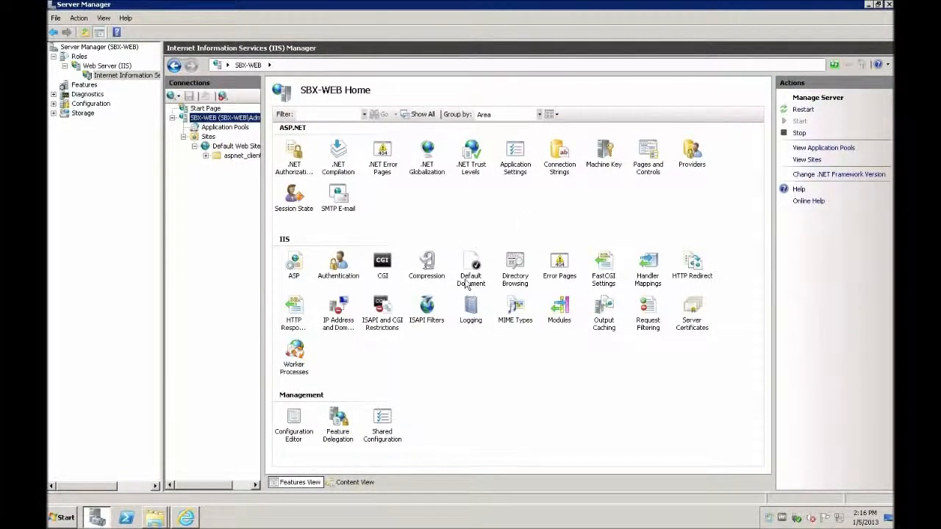
double_click(474, 266)
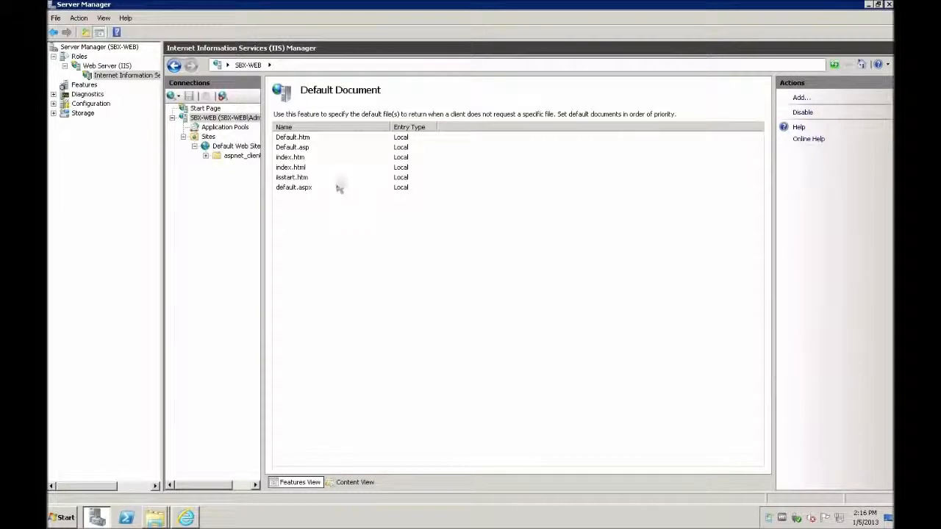
left_click(290, 149)
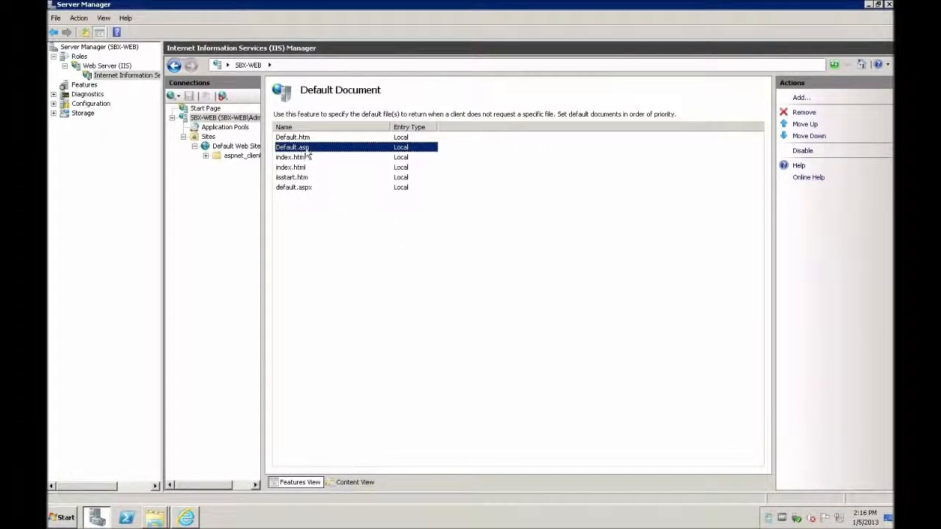
left_click(316, 213)
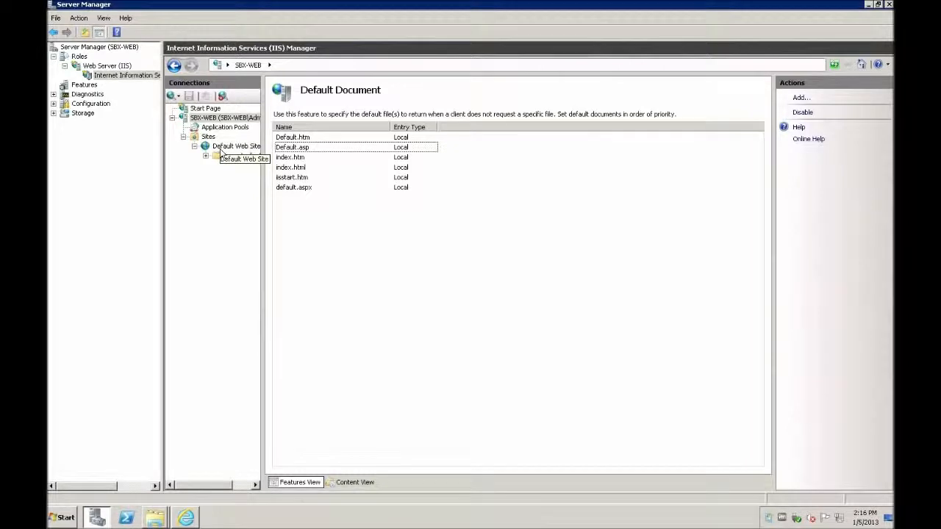
Step: Open the Default Web Site's wwwroot folder in Explorer and delete all of its contents
right_click(222, 152)
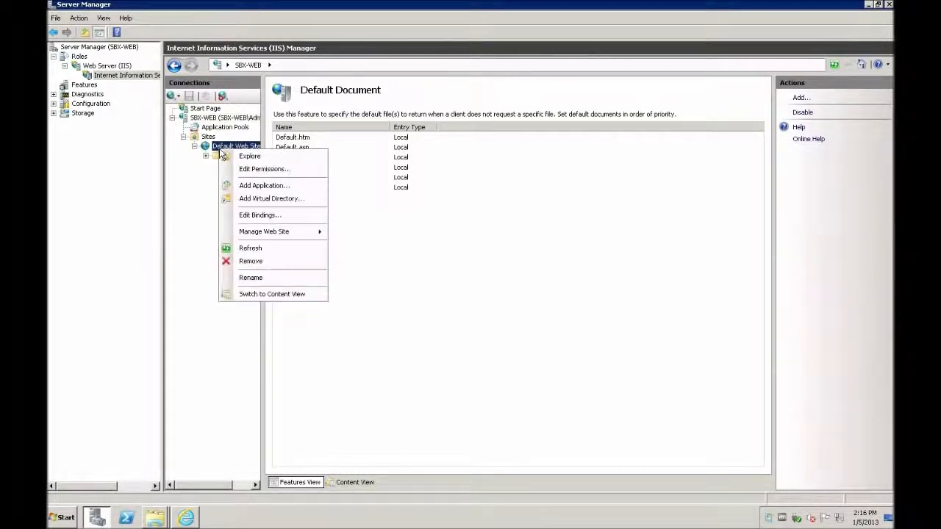
left_click(270, 159)
left_click_drag(300, 29, 570, 154)
right_click(505, 333)
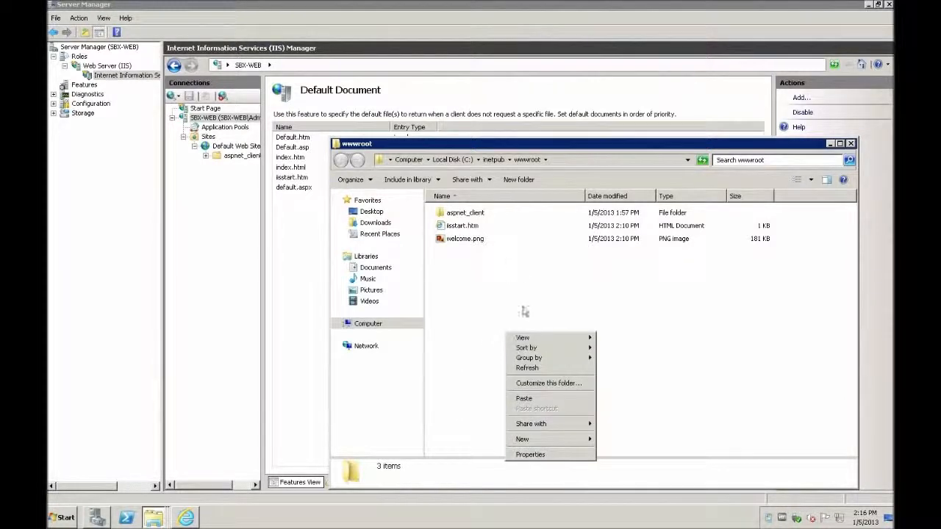
left_click(471, 250)
key("ctrl+a")
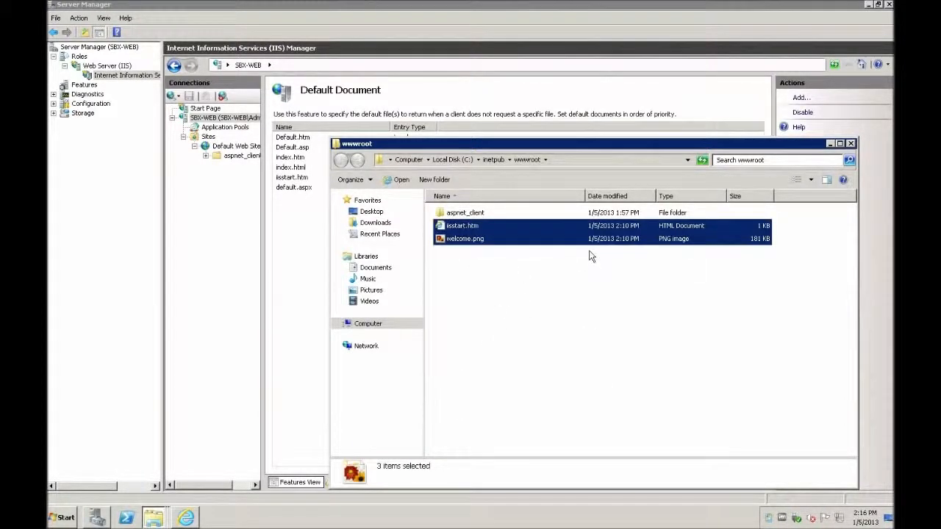
key("Delete")
key("Return")
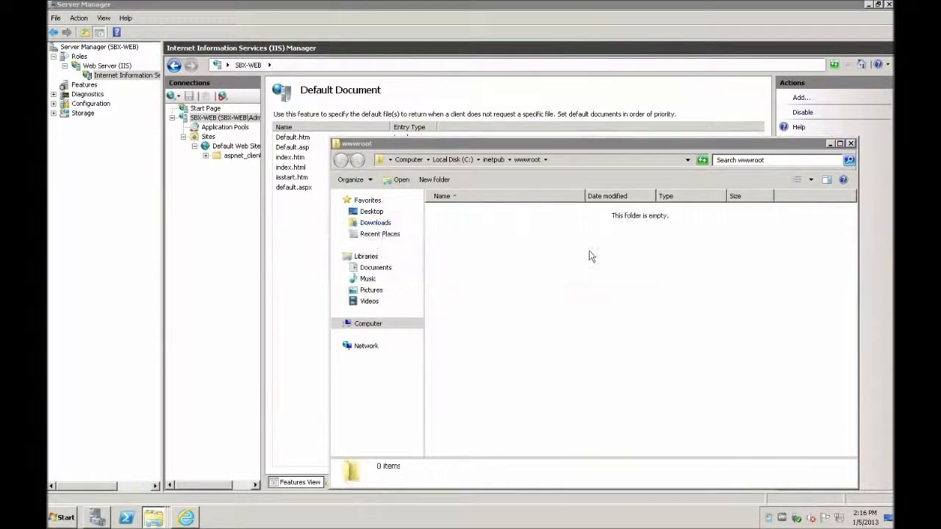
Step: Create a new text document in wwwroot and name it Default.asp, accepting the extension change
right_click(582, 247)
mouse_move(647, 351)
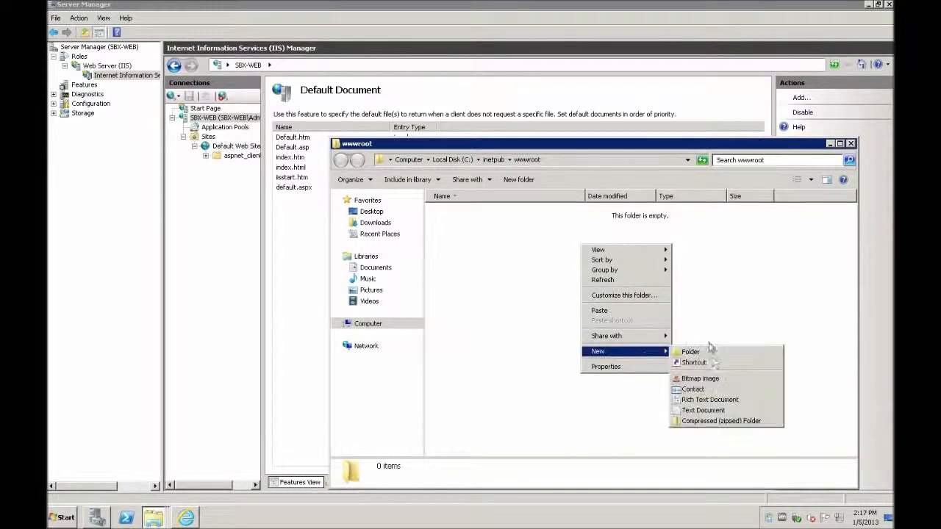
left_click(702, 410)
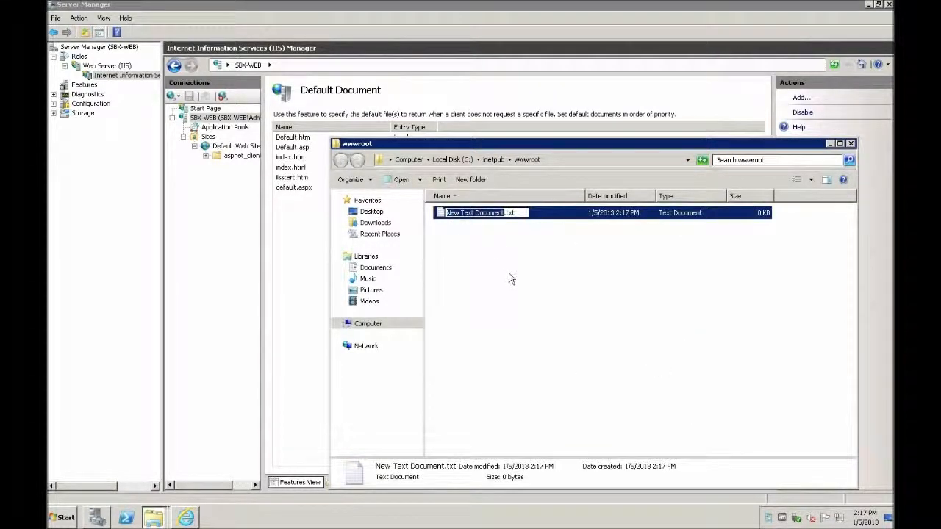
type("De")
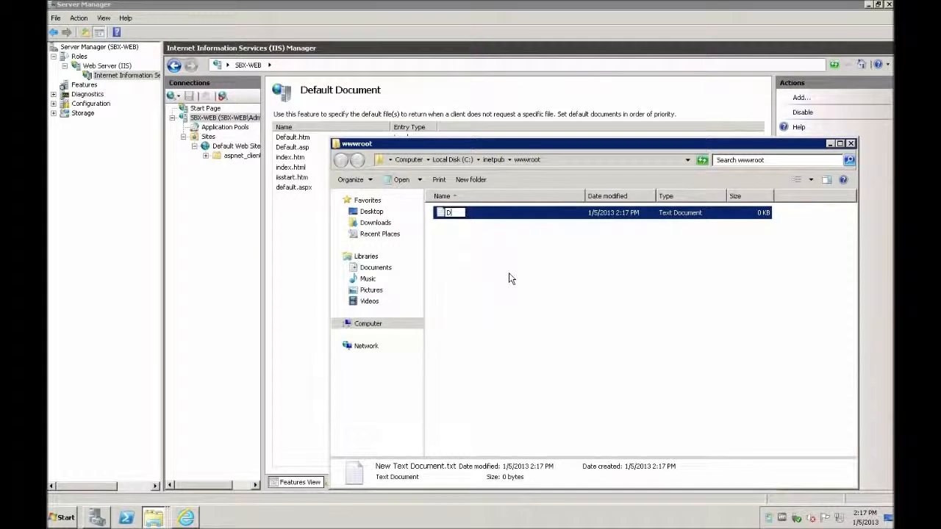
type("fault.asp")
key("Return")
key("Return")
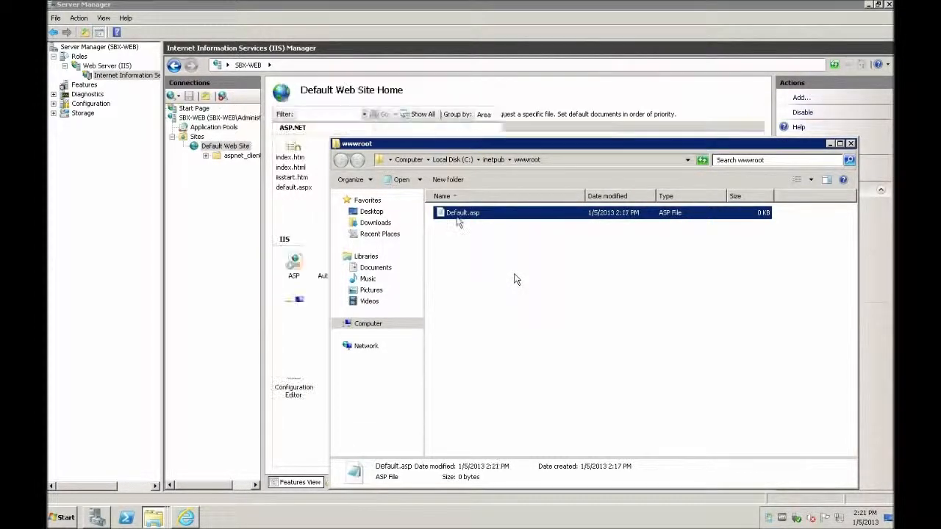
Step: Open Default.asp for editing and enter the code <% Response.Write("Hello from ASP") %>
right_click(458, 213)
left_click(462, 229)
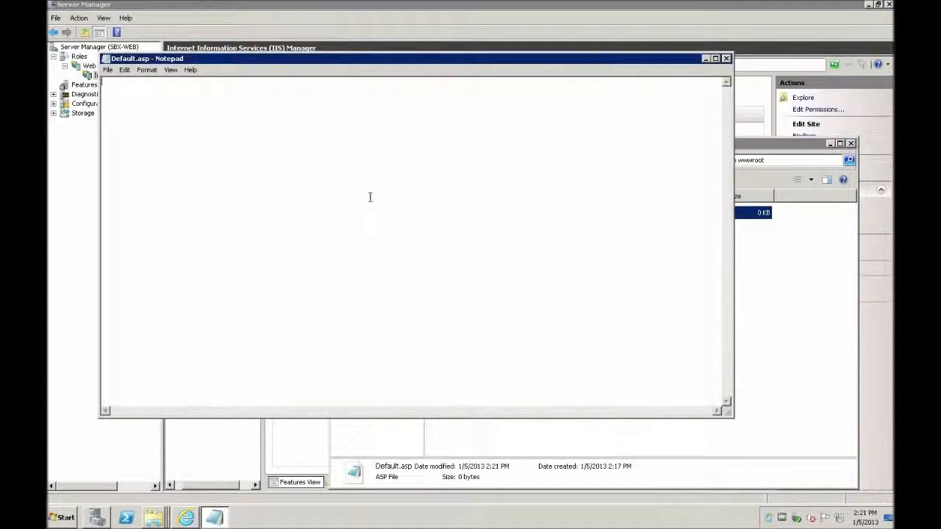
type("<?")
key("BackSpace")
type("% Response.Write(\"Hello from ASP\") %>")
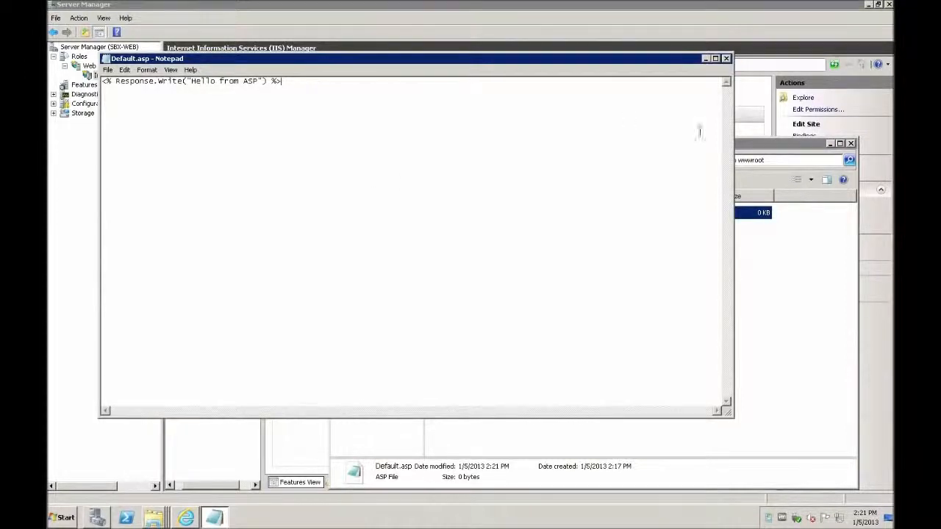
Step: Browse the Default Web Site on *:80 (http) to test the ASP page, and return to Server Manager
left_click(791, 33)
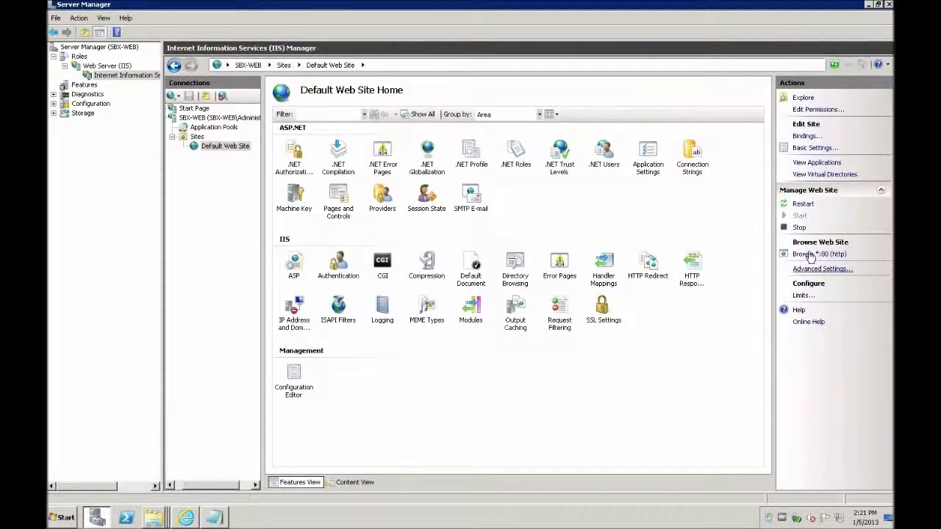
left_click(811, 254)
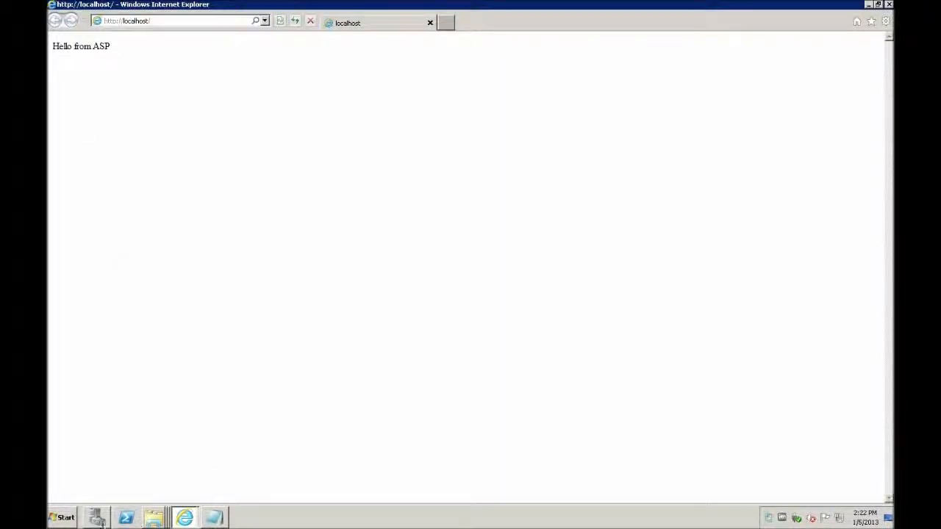
left_click(98, 518)
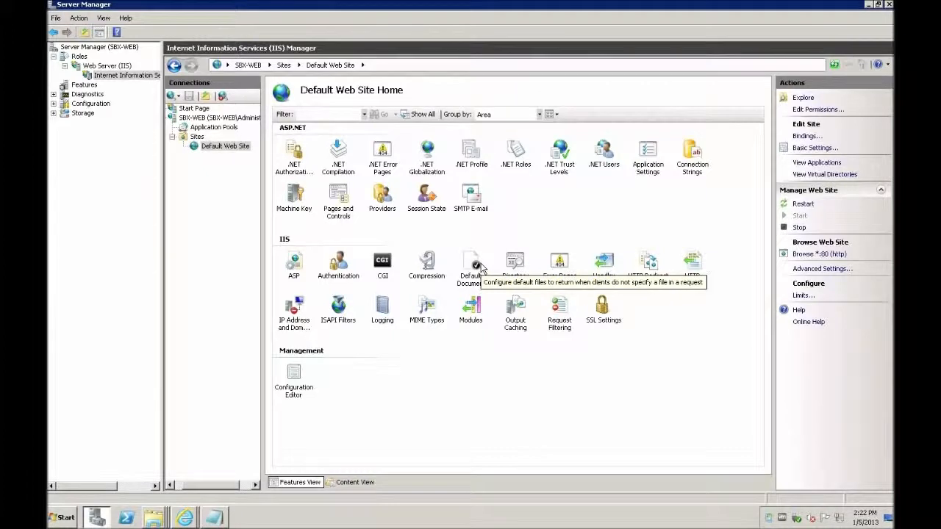
Step: Add index.php to the Default Web Site's default document list
double_click(475, 266)
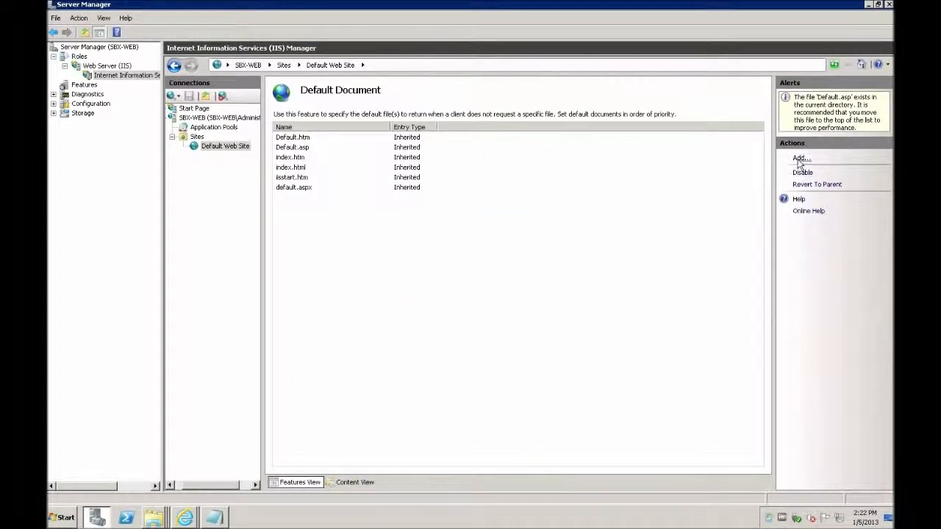
left_click(800, 157)
type("index")
left_click(485, 276)
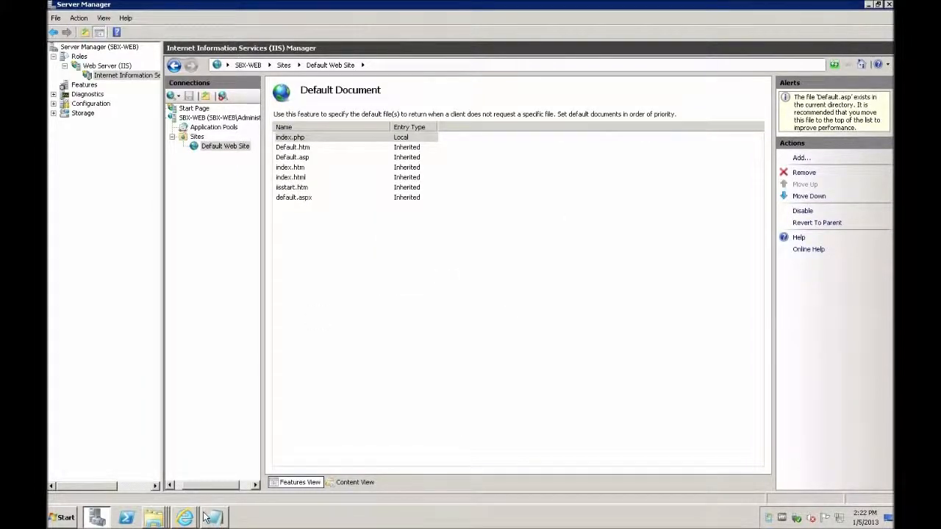
Step: Close the Default.asp Notepad window and select Default.asp in the wwwroot folder
left_click(206, 518)
left_click(724, 61)
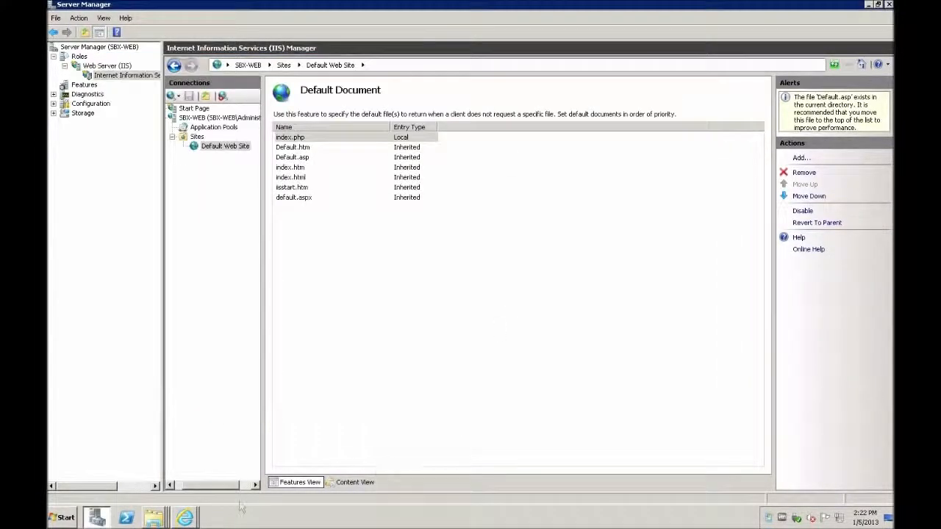
right_click(152, 517)
left_click(158, 491)
left_click(692, 360)
left_click(475, 213)
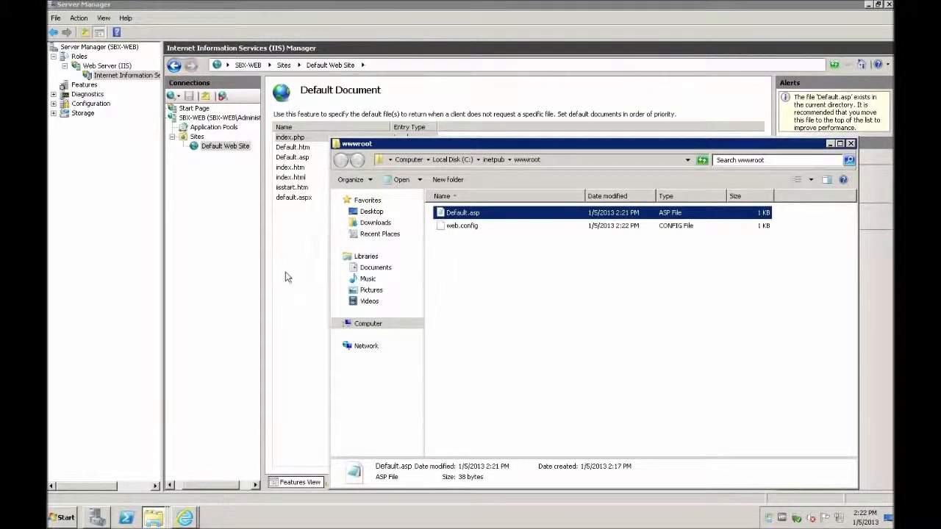
Step: Open the SBX-WEB server's home page and return to the Default Web Site's home page in IIS Manager
left_click(222, 118)
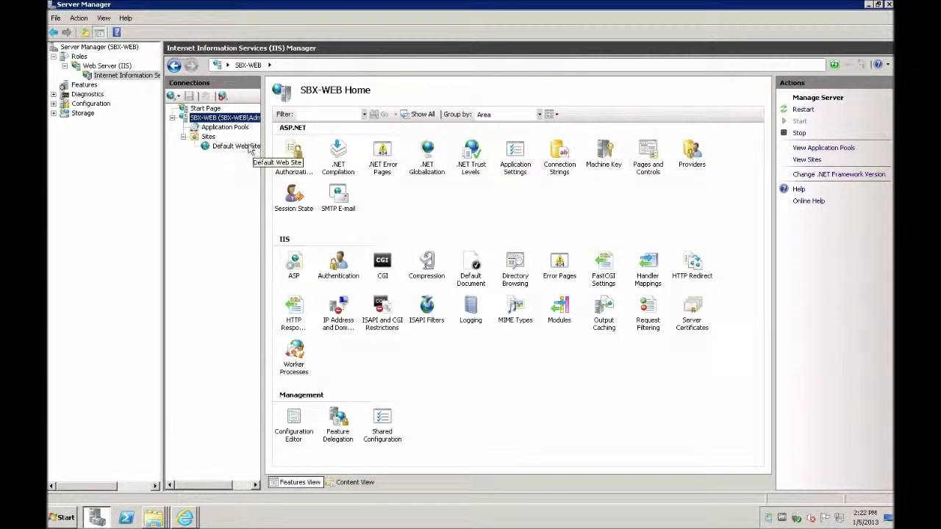
left_click(220, 145)
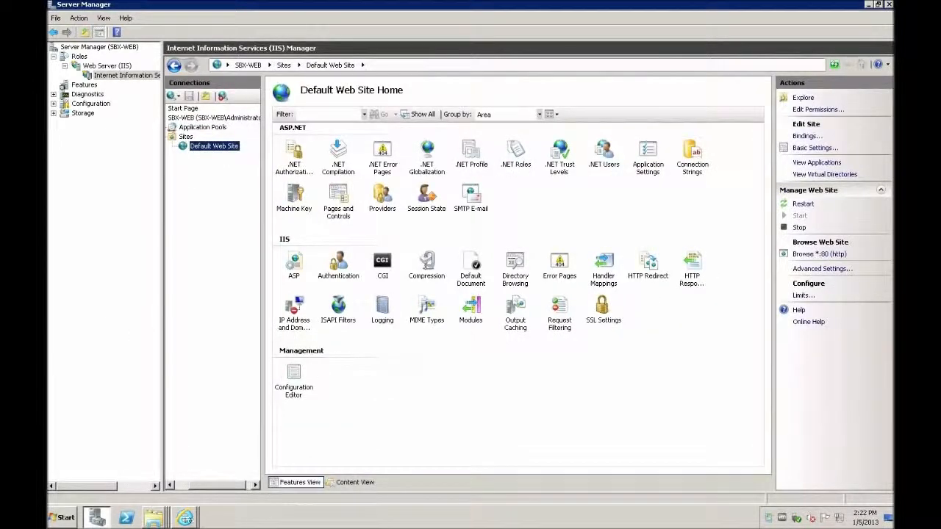
left_click(184, 518)
Step: Delete Default.asp from the wwwroot folder
right_click(152, 518)
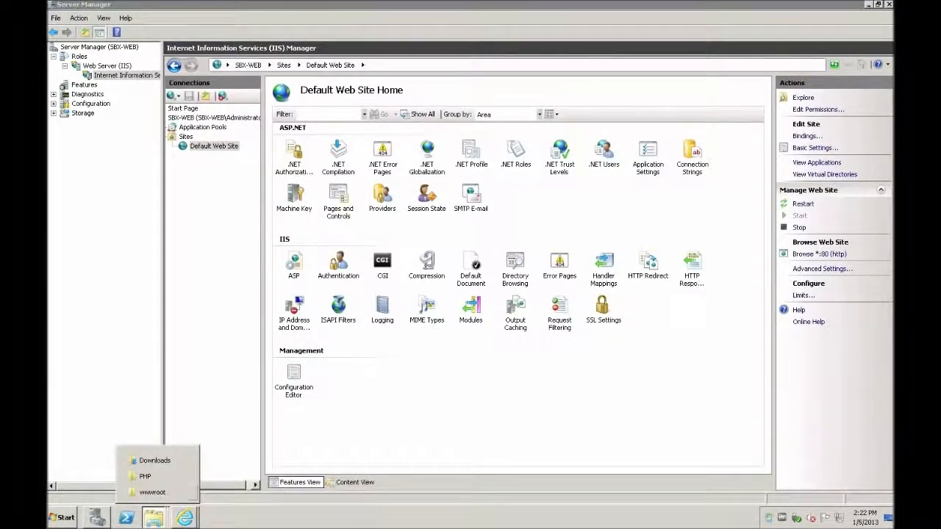
left_click(164, 491)
left_click(609, 279)
left_click(475, 213)
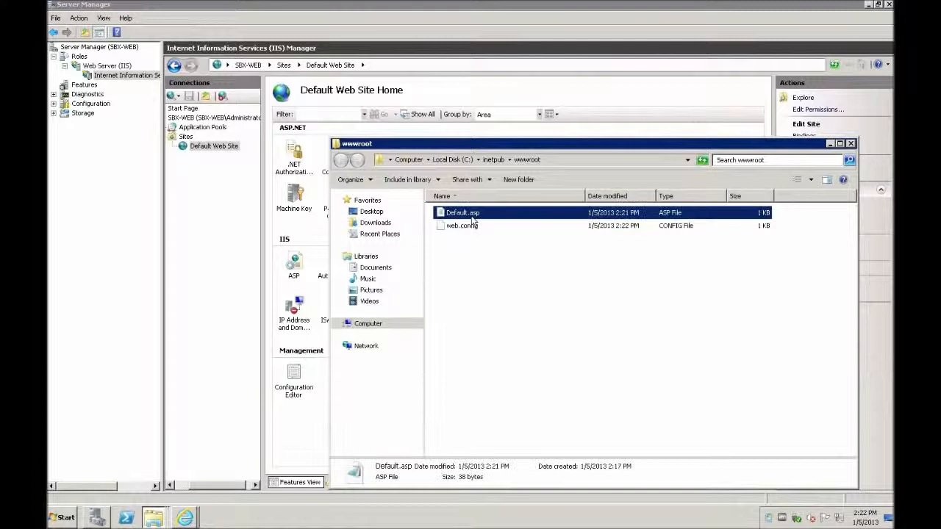
key("Delete")
key("Return")
Step: Create a new text document in wwwroot and name it index.php, accepting the extension change
right_click(539, 265)
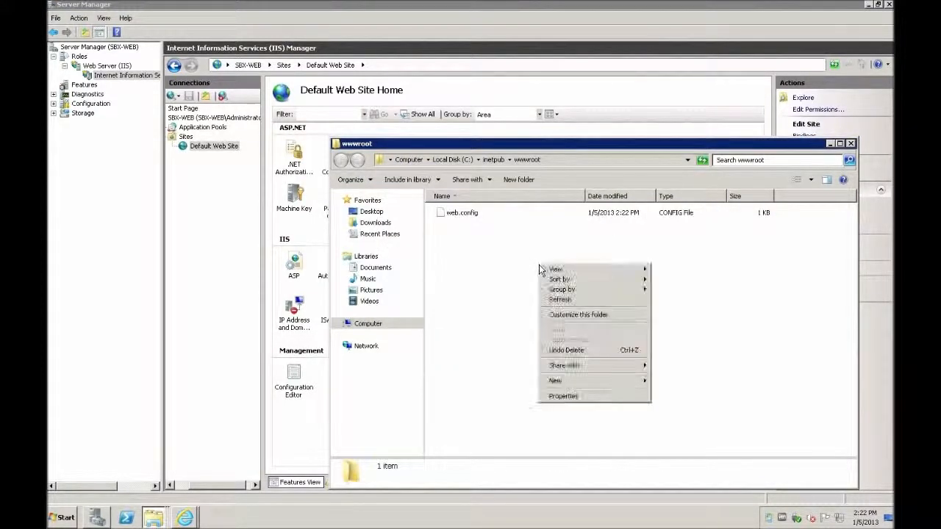
mouse_move(588, 381)
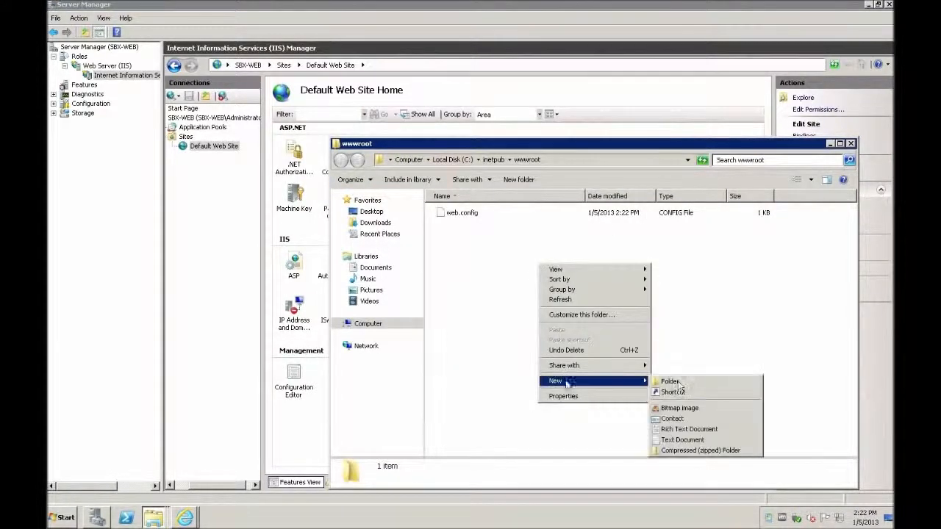
left_click(672, 445)
type("index")
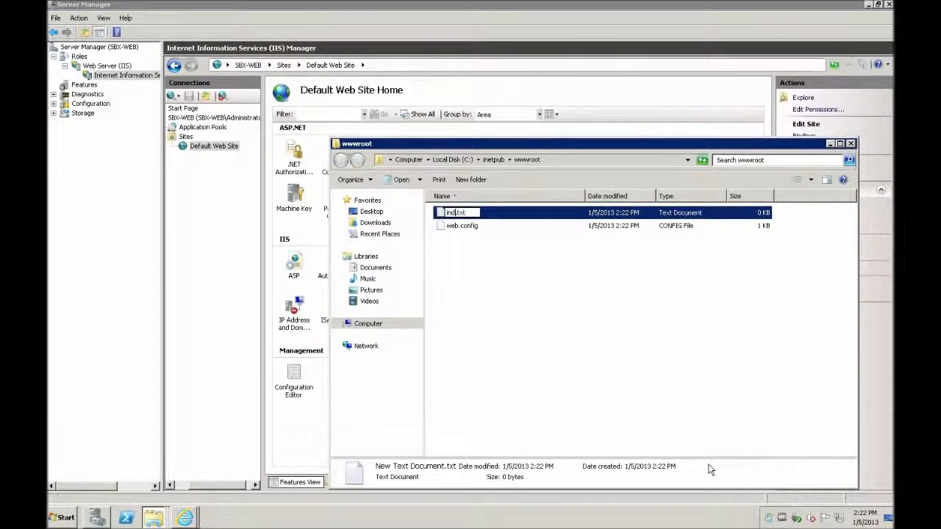
type(".php")
key("Return")
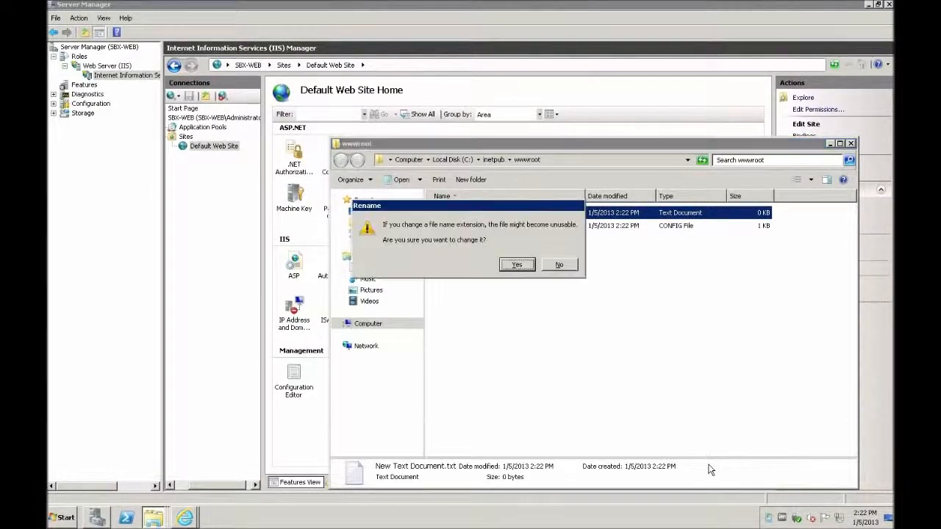
key("Return")
Step: Open index.php in Notepad, enter <?php phpinfo(); ?>, save the file and close it
key("Return")
type("<?")
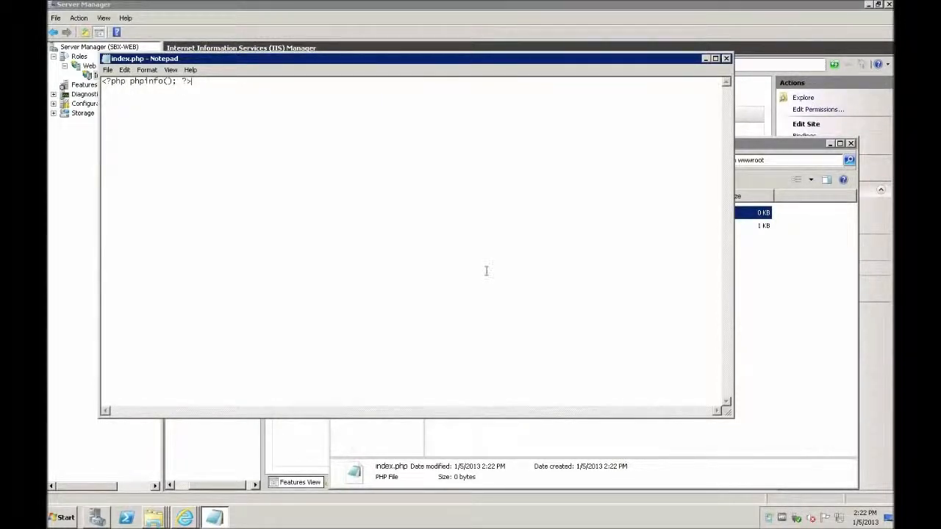
key("ctrl+s")
left_click(727, 58)
Step: Browse the Default Web Site on *:80 (http) and look through the phpinfo page down to the PHP License section
left_click(626, 33)
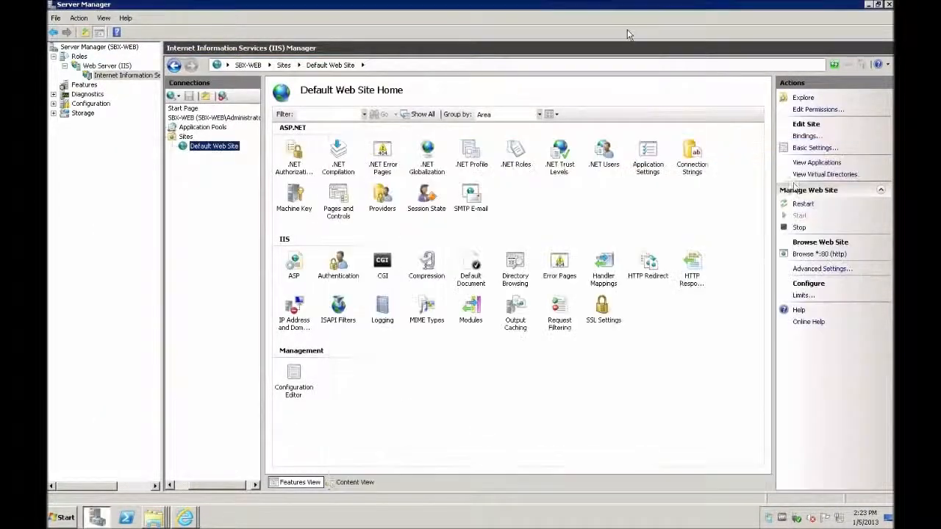
left_click(814, 255)
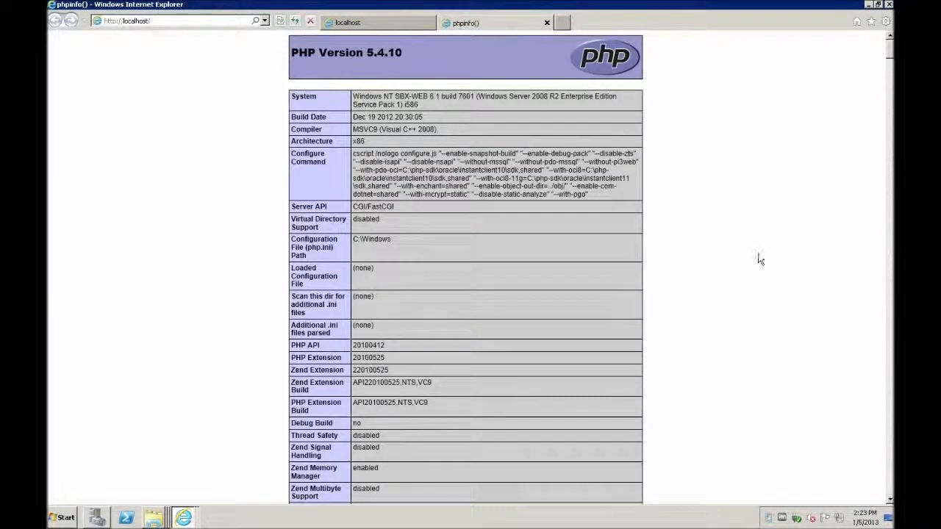
scroll(757, 276, "down", 20)
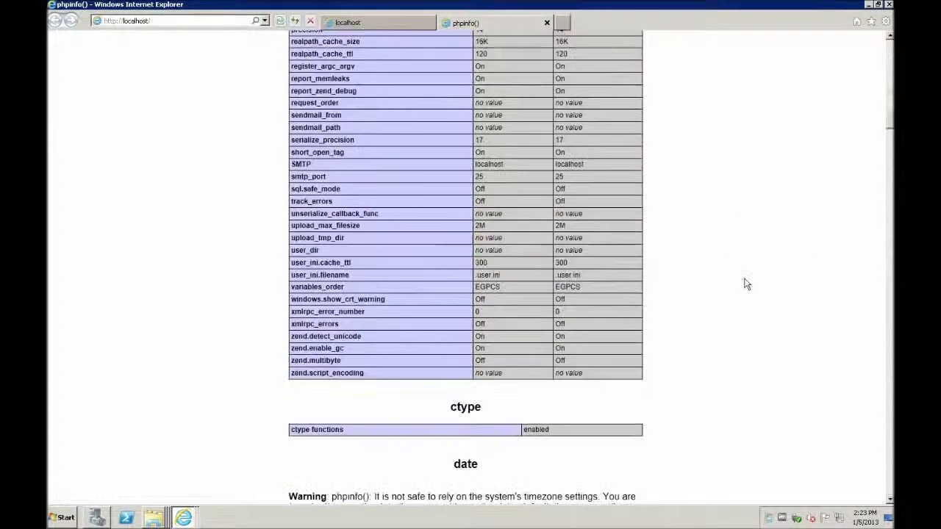
scroll(743, 295, "down", 20)
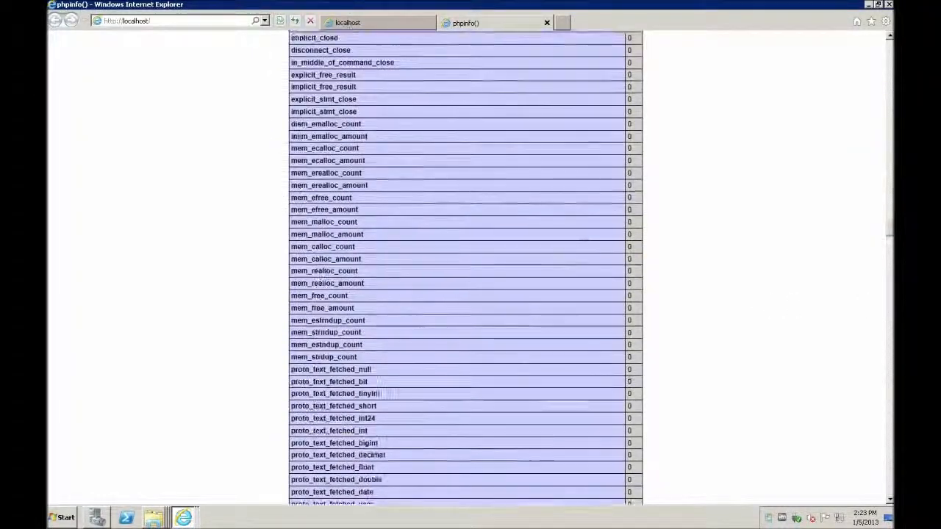
scroll(851, 203, "down", 20)
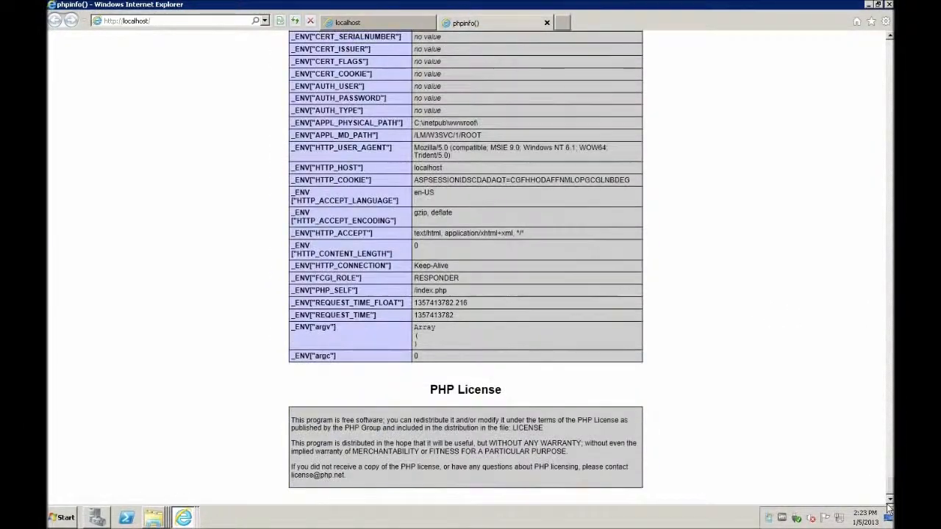
Step: Return to the start of the phpinfo page and close the phpinfo and localhost browser pages
key("Home")
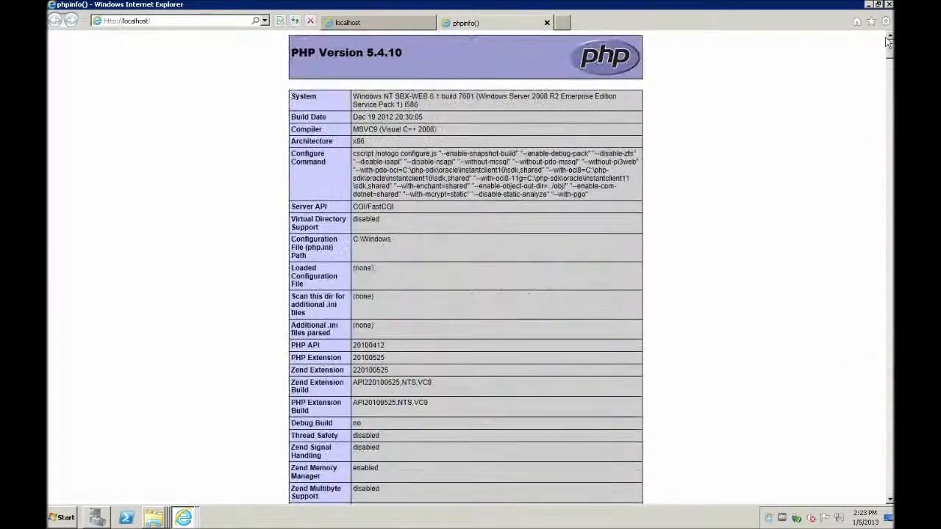
left_click(548, 24)
left_click(432, 24)
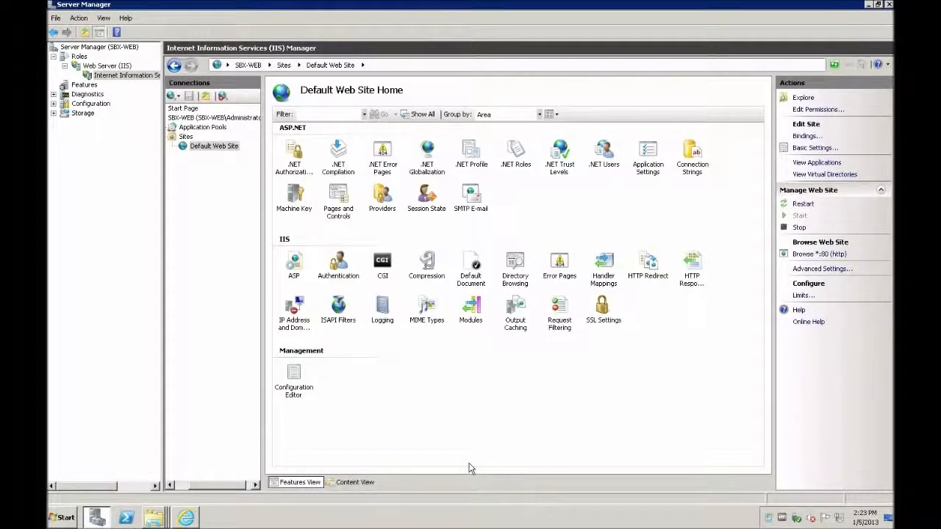
Step: Open the C:\PHP folder and locate the php.ini-development and php.ini-production template files
right_click(152, 517)
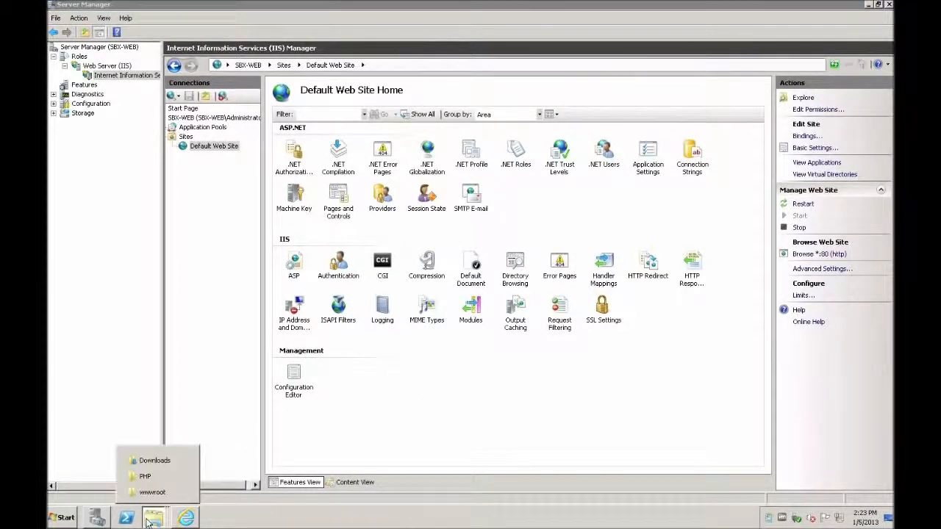
left_click(156, 476)
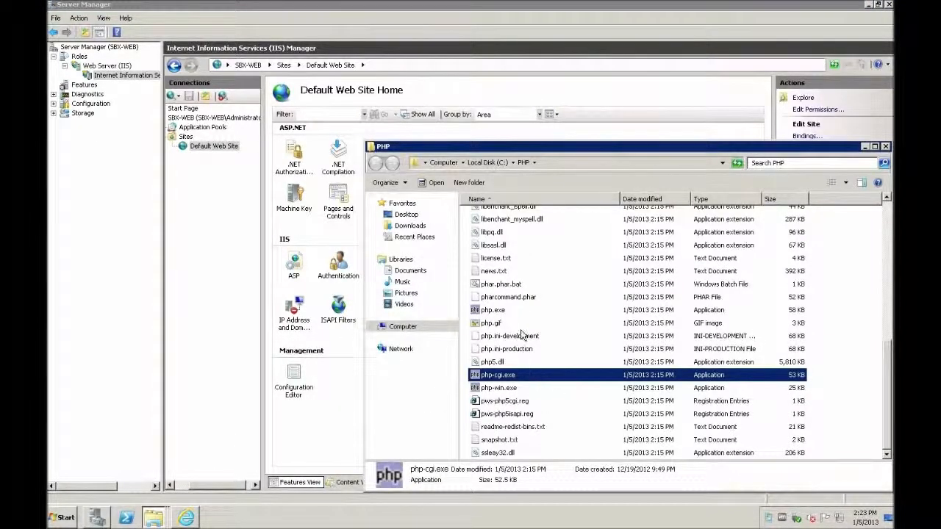
left_click(494, 247)
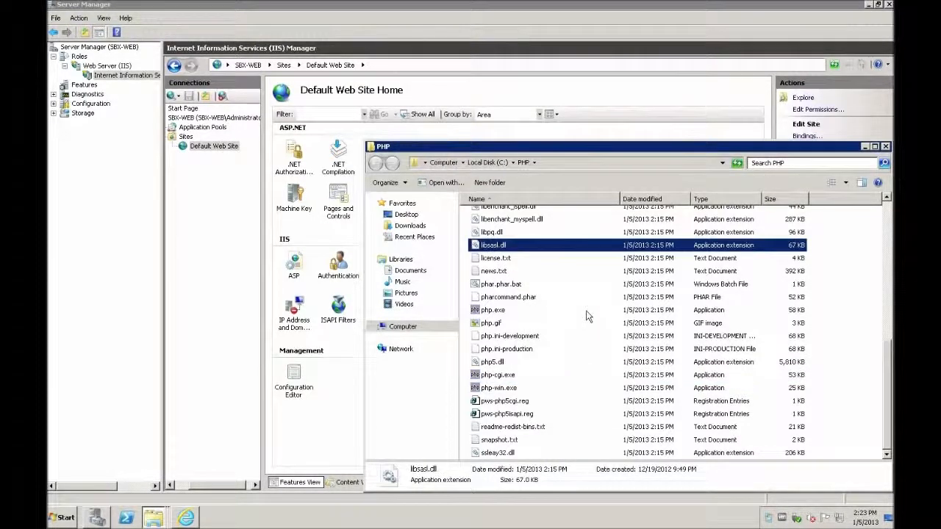
type("php.i")
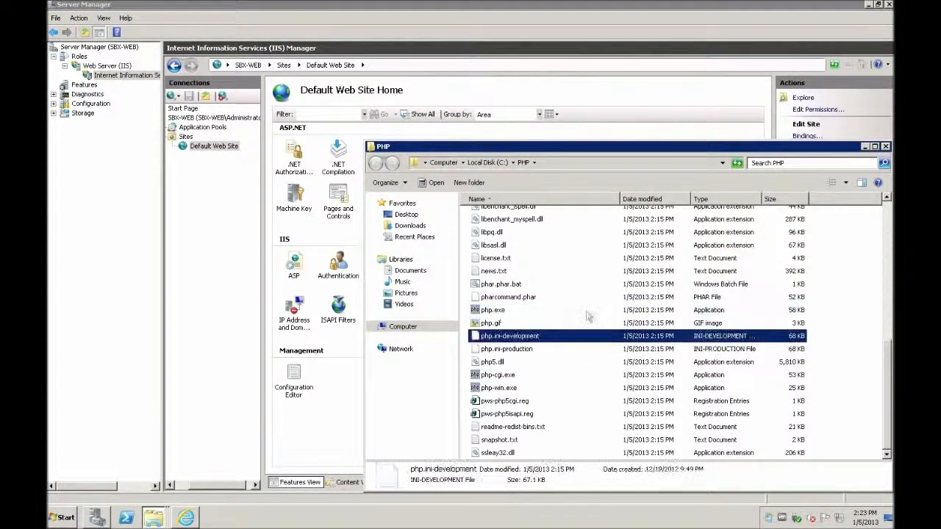
left_click(516, 350, "ctrl")
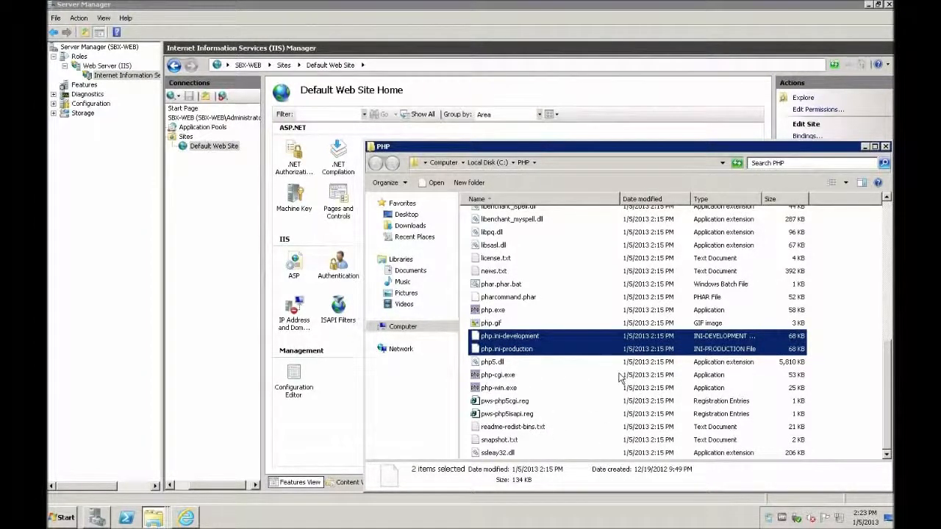
left_click(507, 348)
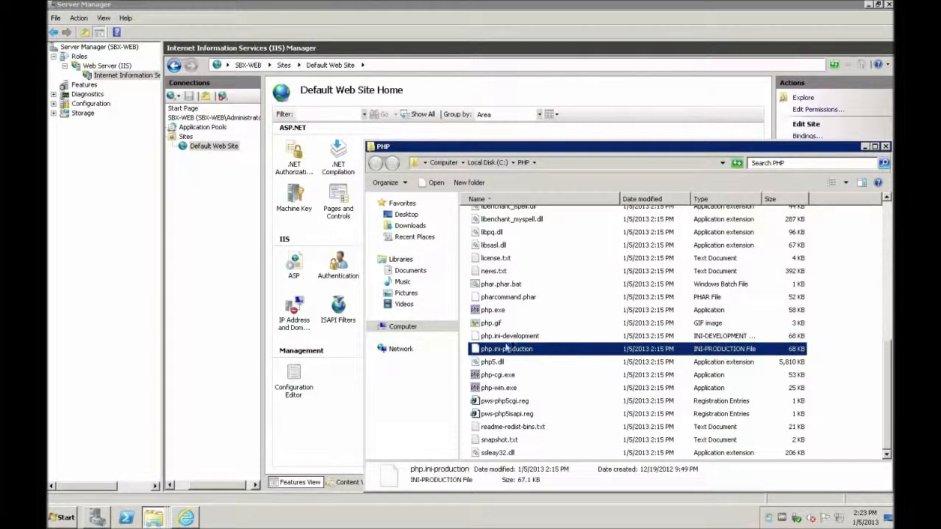
Step: Duplicate php.ini-development in the PHP folder and rename the copy php.ini, accepting the extension change
left_click(511, 338)
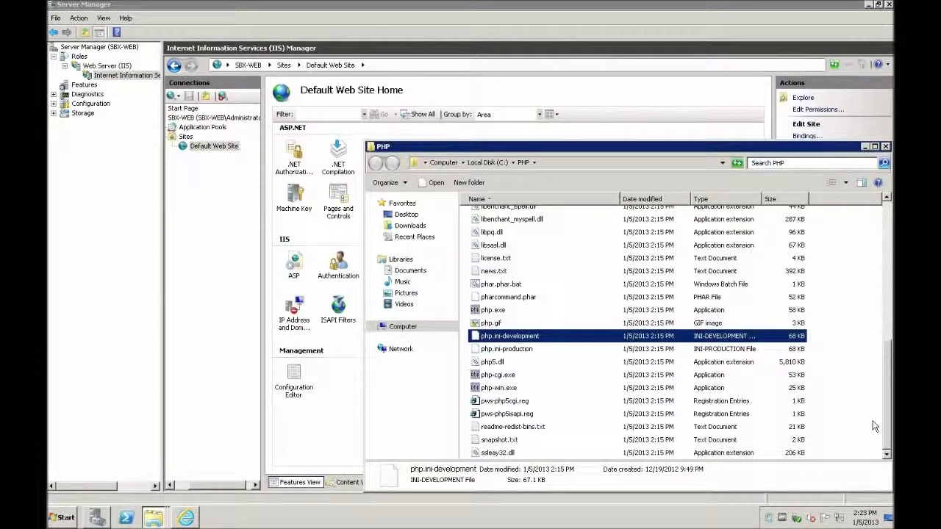
key("ctrl+v")
key("F2")
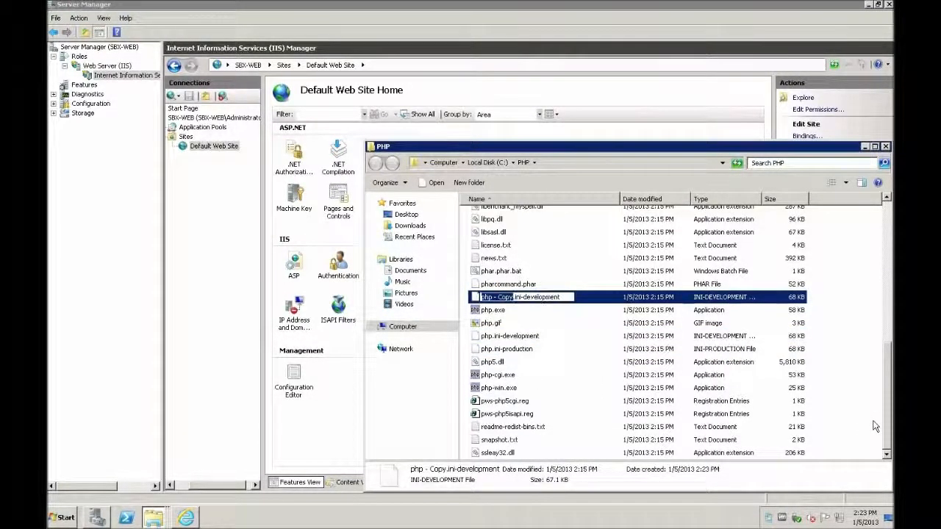
type("php.ini")
key("Return")
key("Return")
Step: Open php.ini in Notepad and skim its settings, including the notes on the production and development versions
key("Return")
left_click(571, 322)
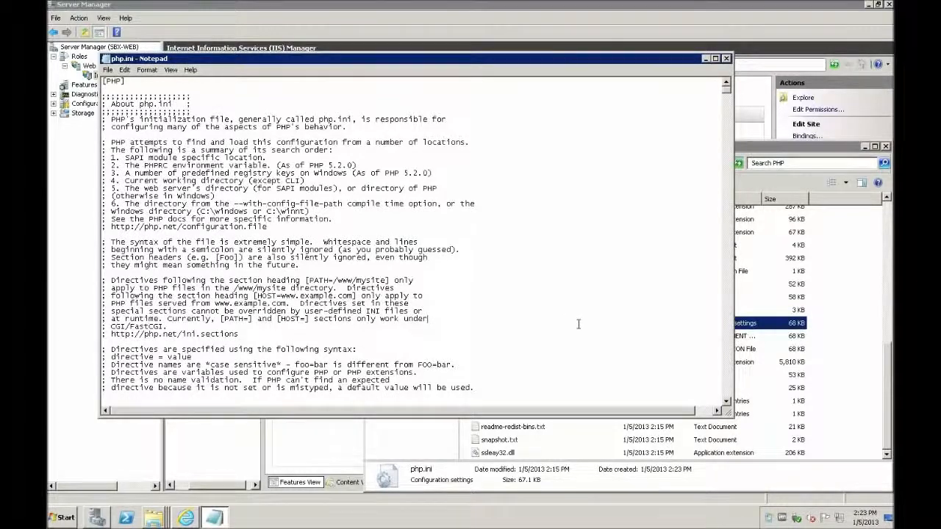
key("ctrl+End")
scroll(560, 317, "up", 20)
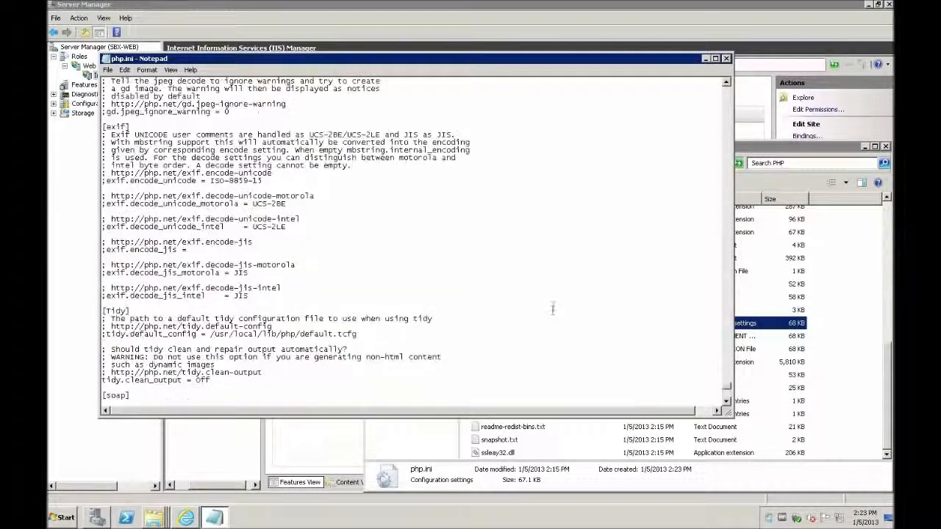
left_click_drag(728, 378, 722, 109)
scroll(581, 202, "down", 1)
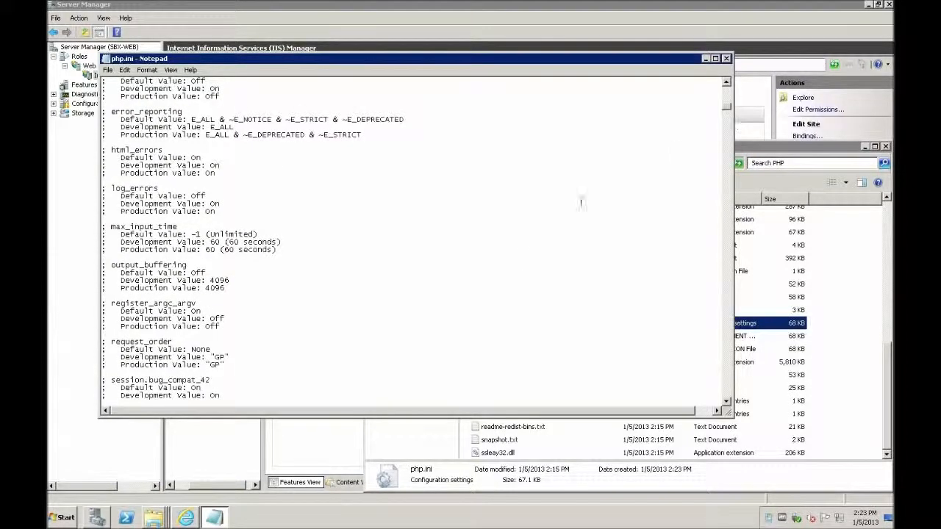
scroll(473, 251, "up", 20)
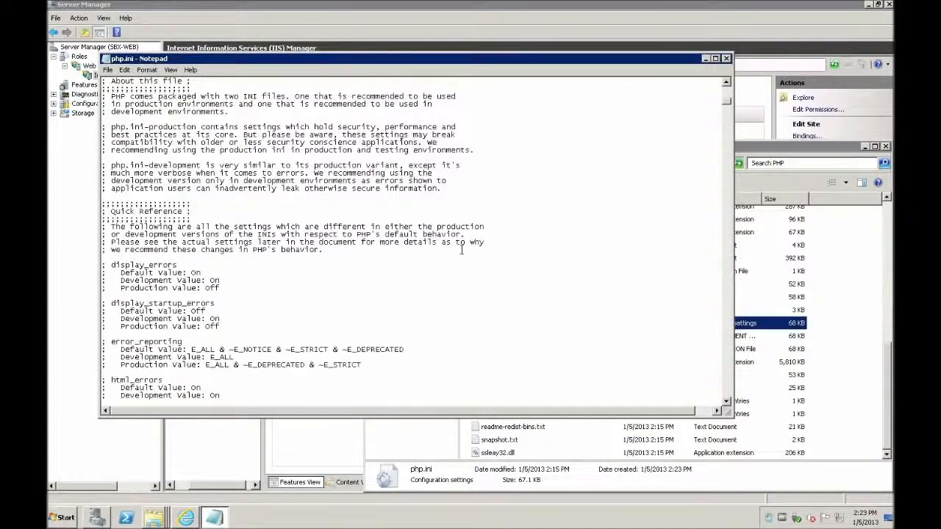
scroll(462, 250, "up", 12)
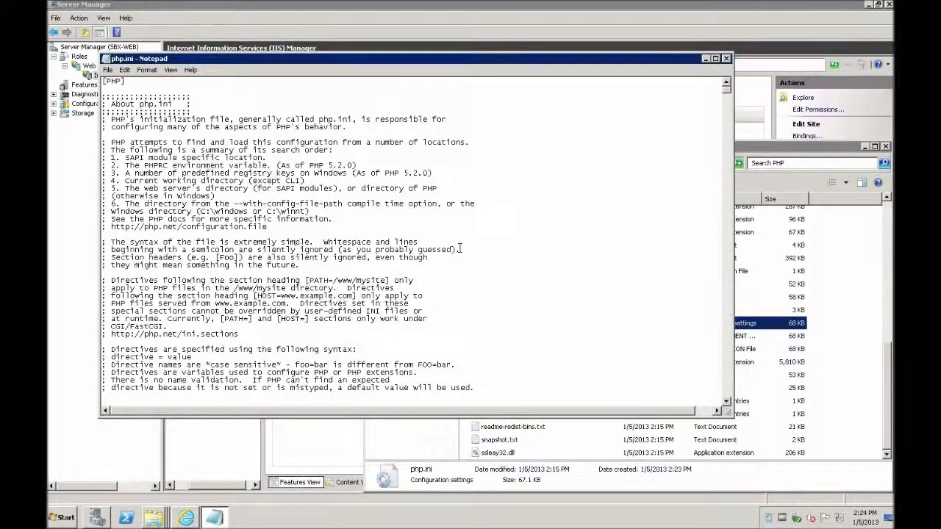
Step: Search php.ini for "time" and examine the max_input_time entry in the Quick Reference section
key("ctrl+f")
type("time")
key("Return")
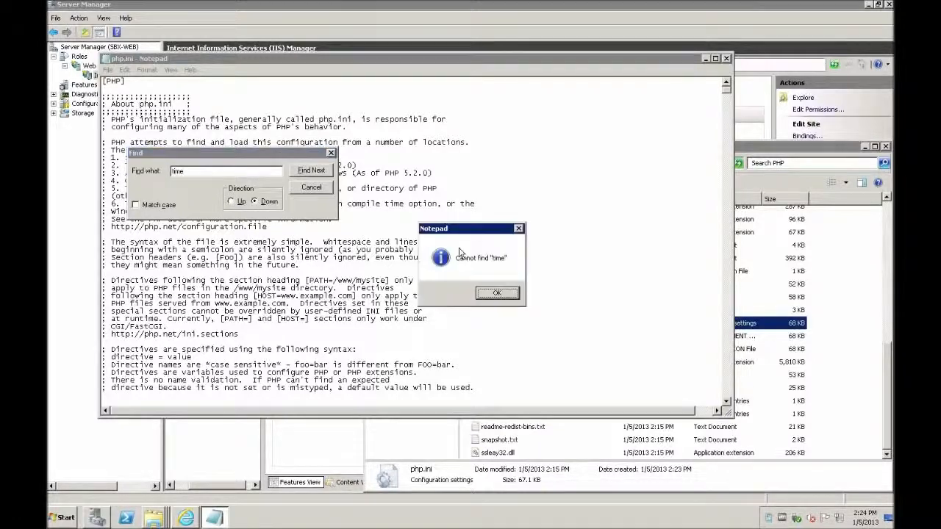
key("Return")
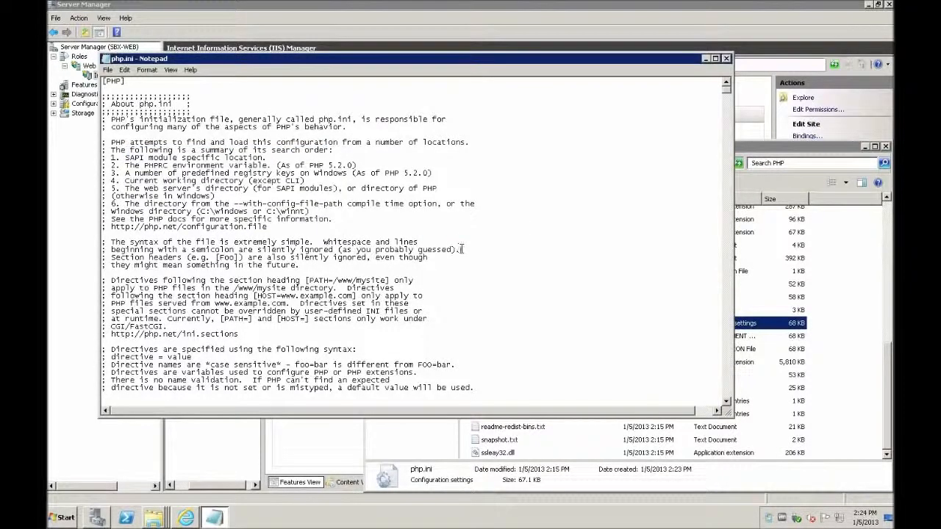
key("ctrl+f")
type("time")
key("Return")
key("Return")
key("Return")
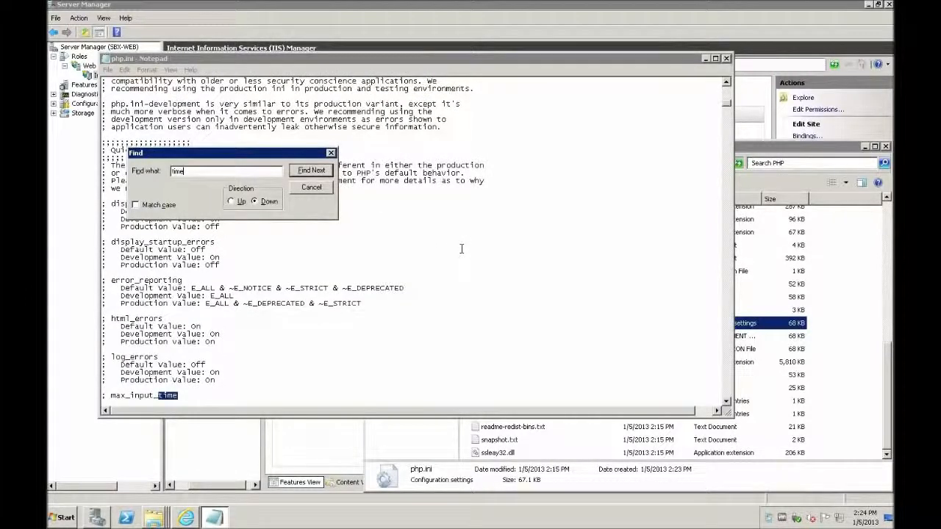
key("Escape")
scroll(462, 249, "down", 2)
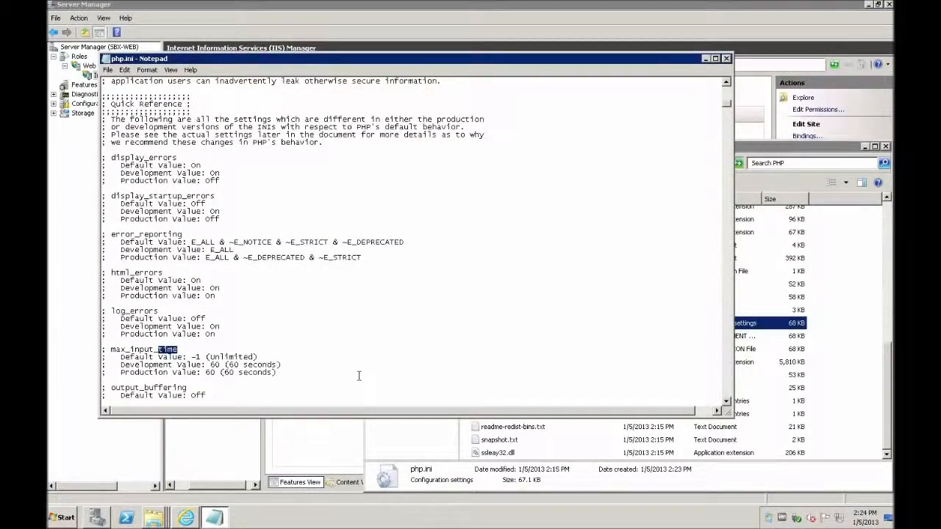
scroll(362, 368, "down", 3)
scroll(361, 369, "down", 1)
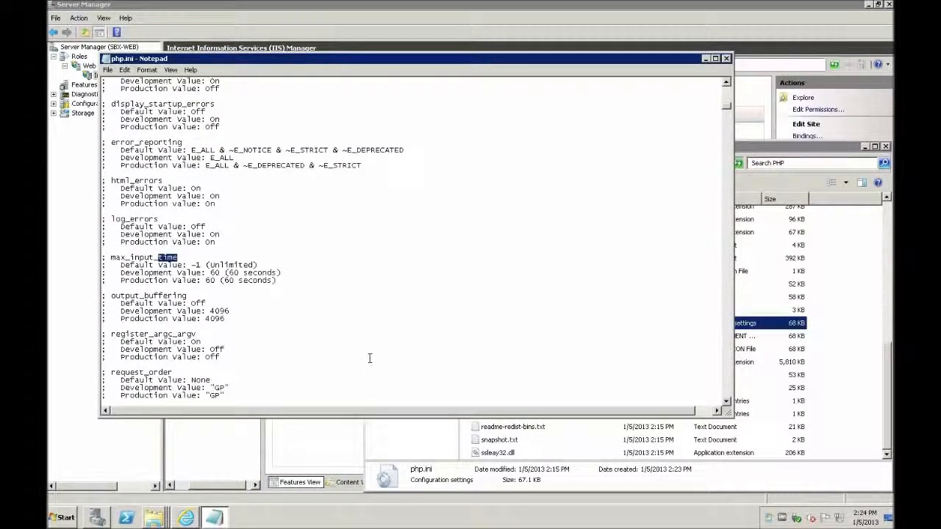
Step: Find further occurrences of "time" in php.ini and read through the php.ini Options and Language Options sections
key("ctrl+f")
key("Return")
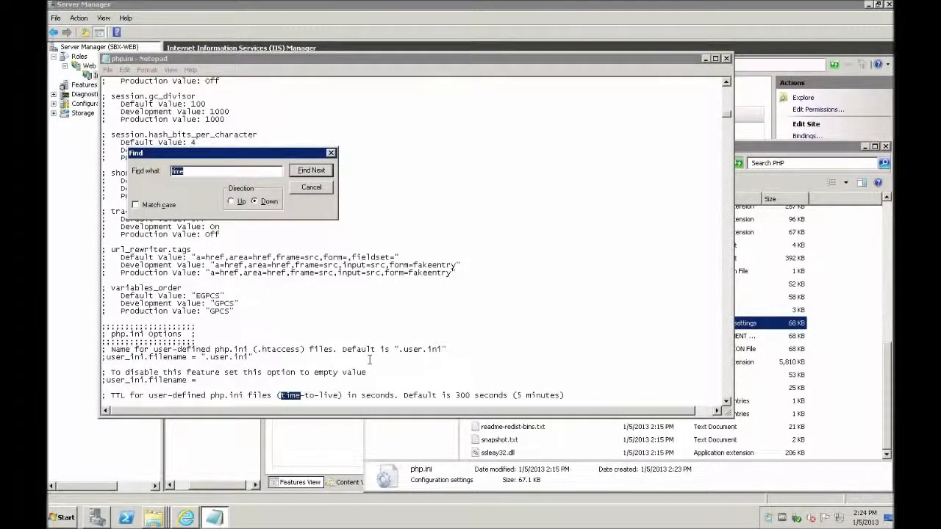
key("Escape")
scroll(369, 360, "down", 5)
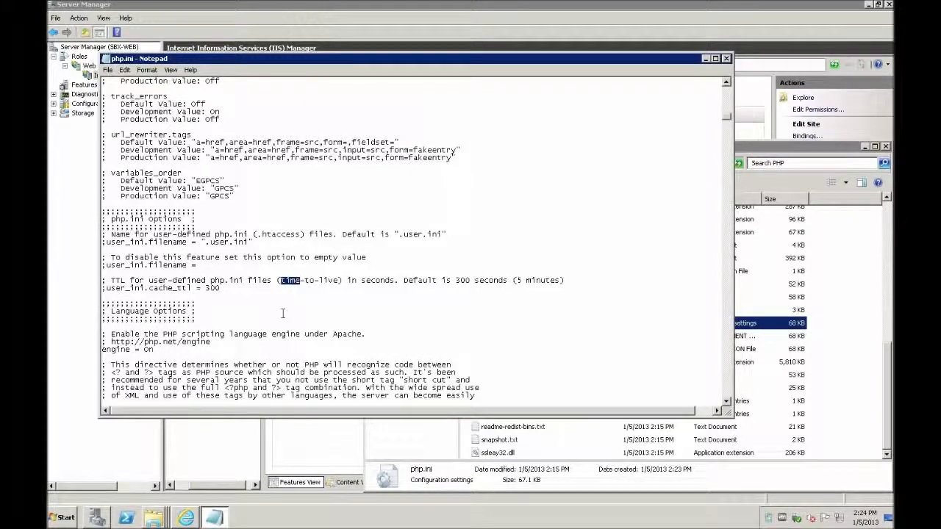
key("ctrl+f")
key("Return")
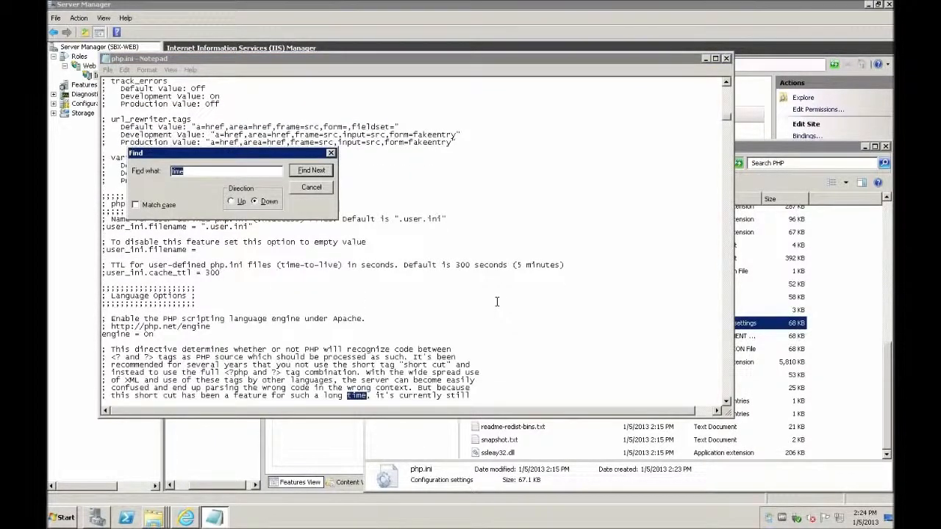
key("Escape")
scroll(497, 301, "down", 9)
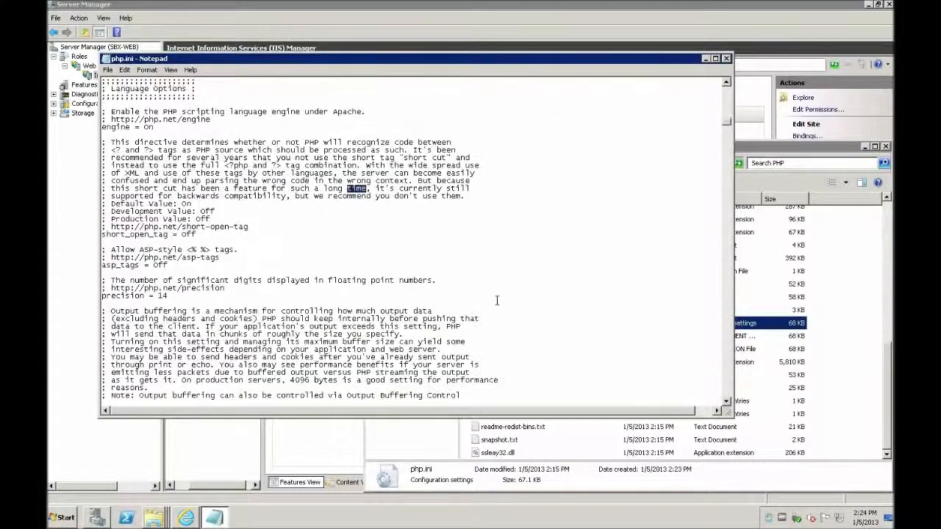
scroll(497, 301, "down", 1)
Step: Search php.ini for "execut" and select the max_execution_time value under Resource Limits
key("ctrl+f")
type("execut")
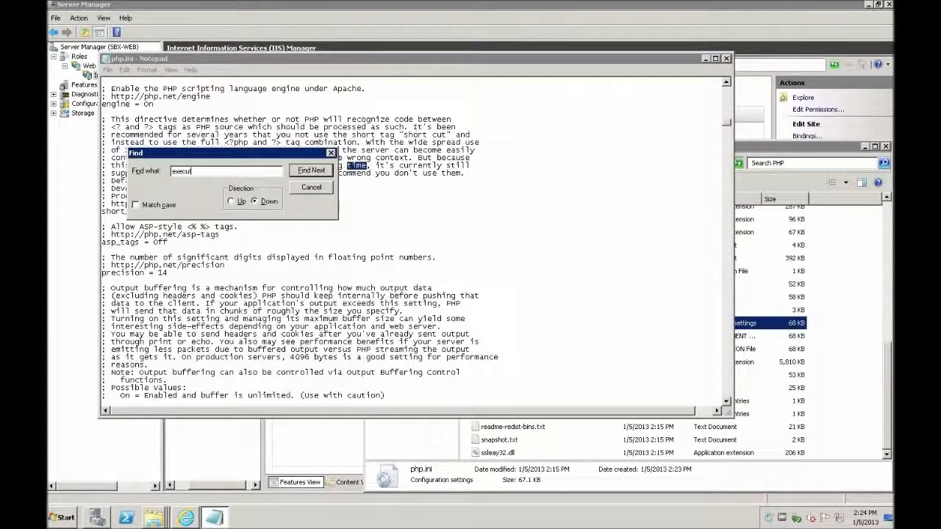
key("Return")
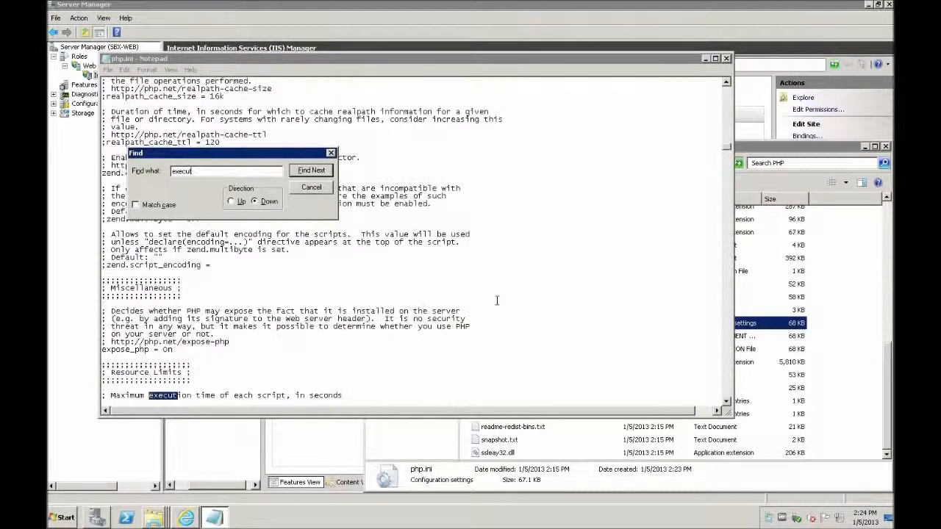
key("Escape")
scroll(413, 294, "down", 5)
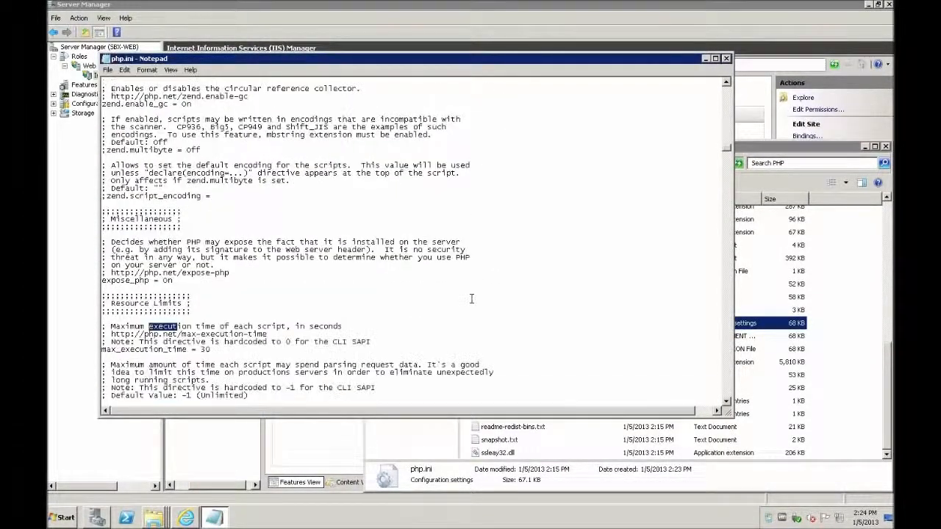
scroll(371, 344, "down", 1)
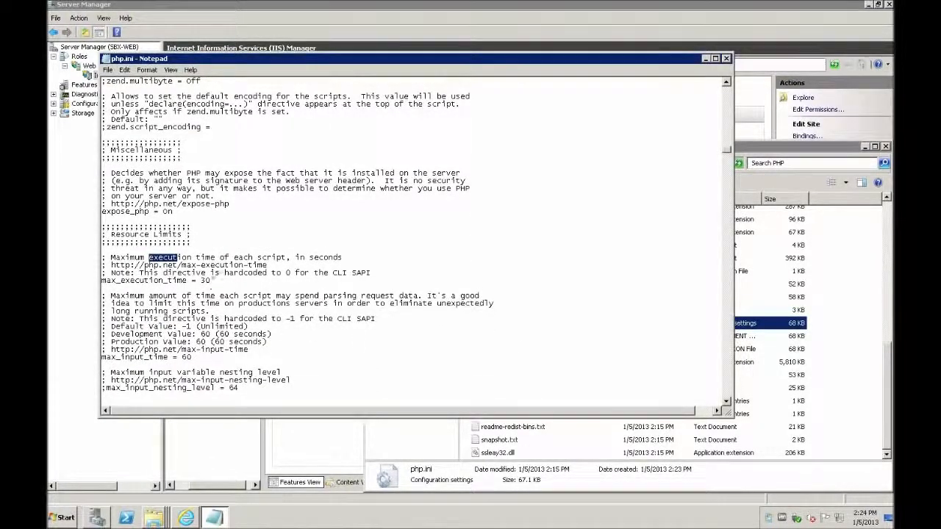
double_click(206, 281)
scroll(303, 324, "down", 1)
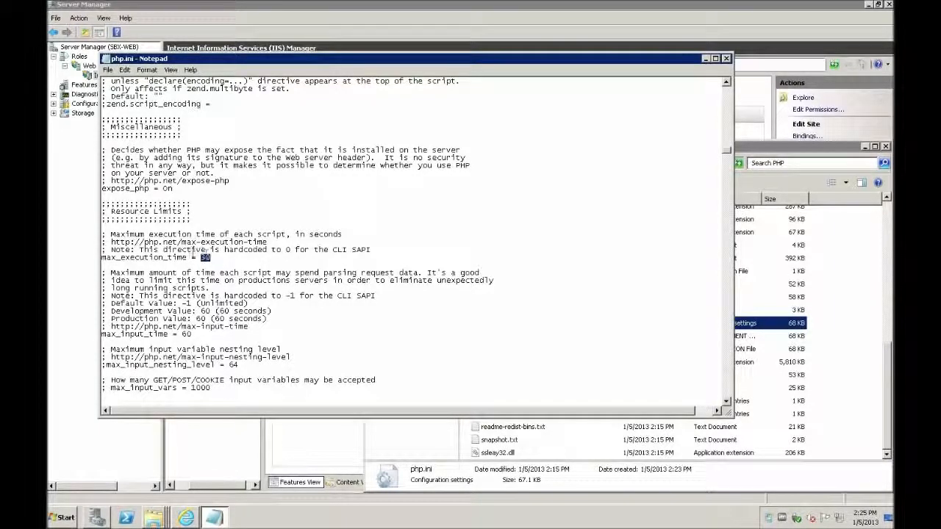
Step: Switch to IIS Manager and examine the Activity Timeout of the php-cgi.exe application in the server's FastCGI Settings, leaving it unedited
left_click(290, 515)
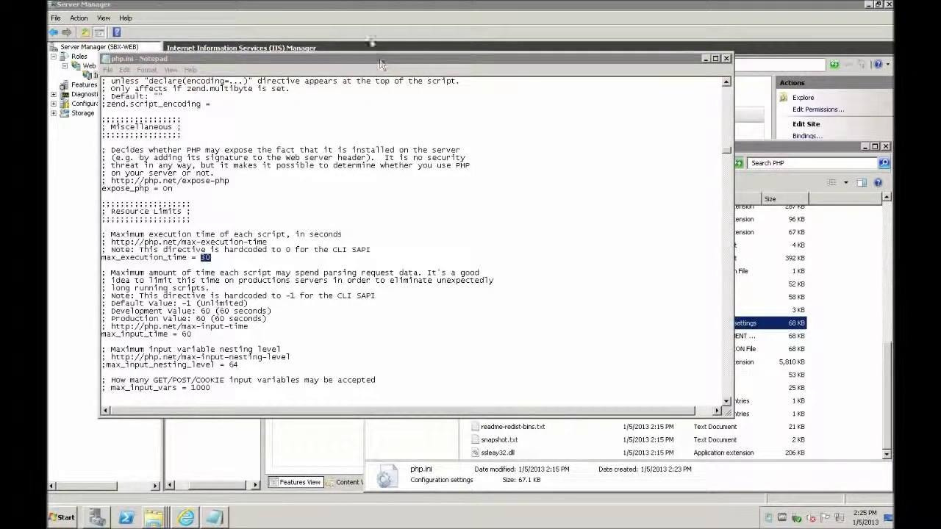
left_click(367, 28)
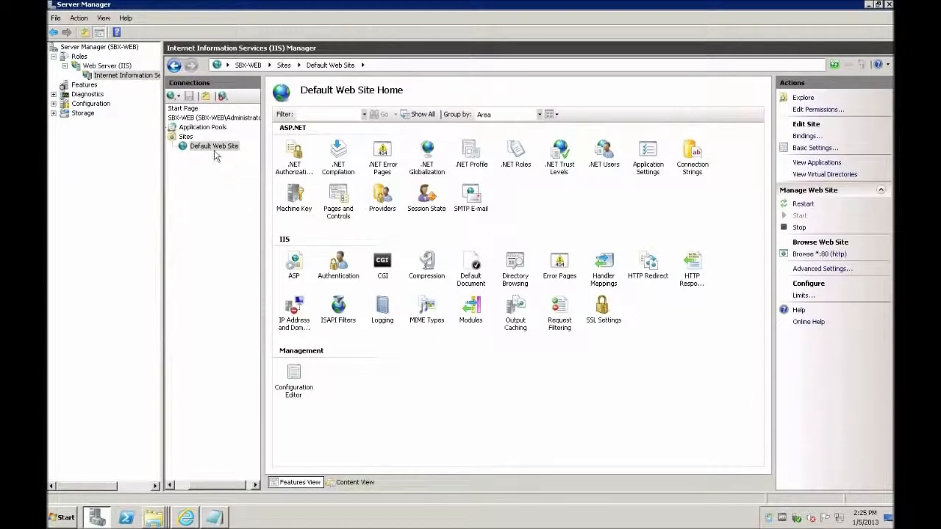
left_click(200, 119)
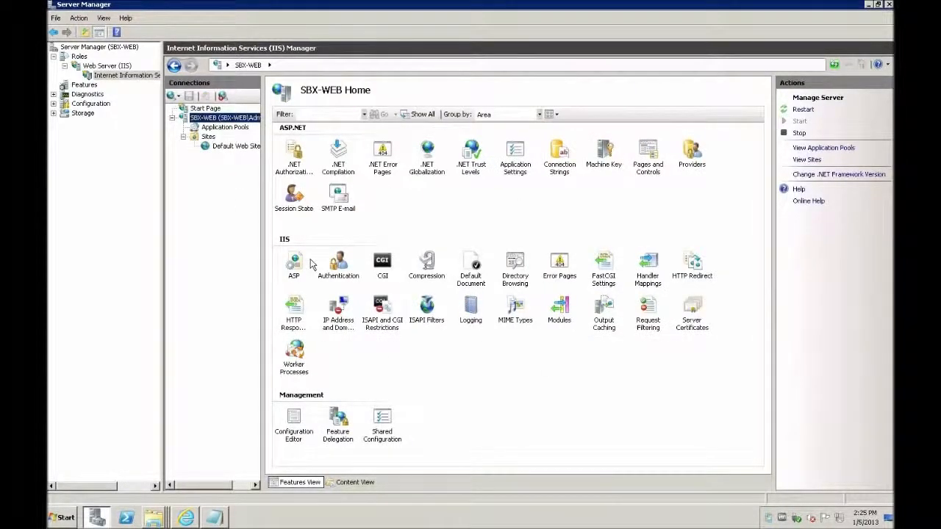
double_click(603, 266)
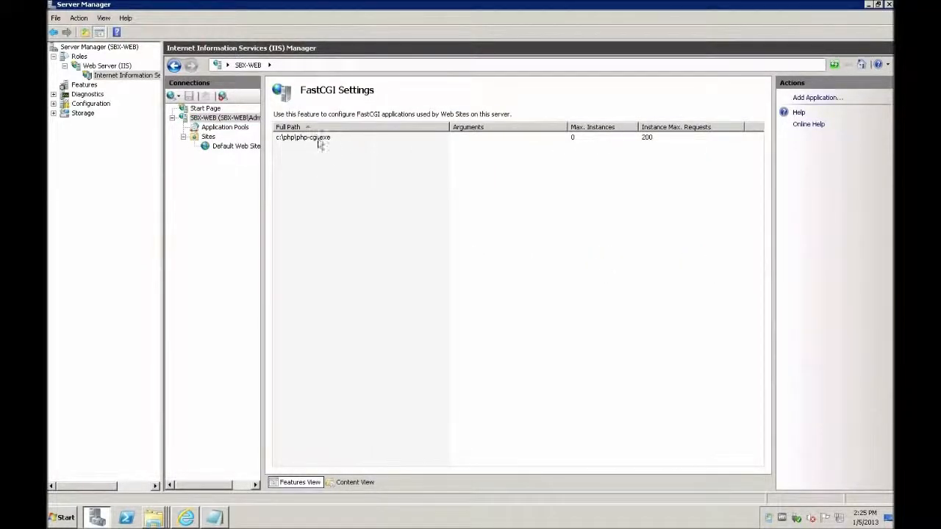
double_click(317, 139)
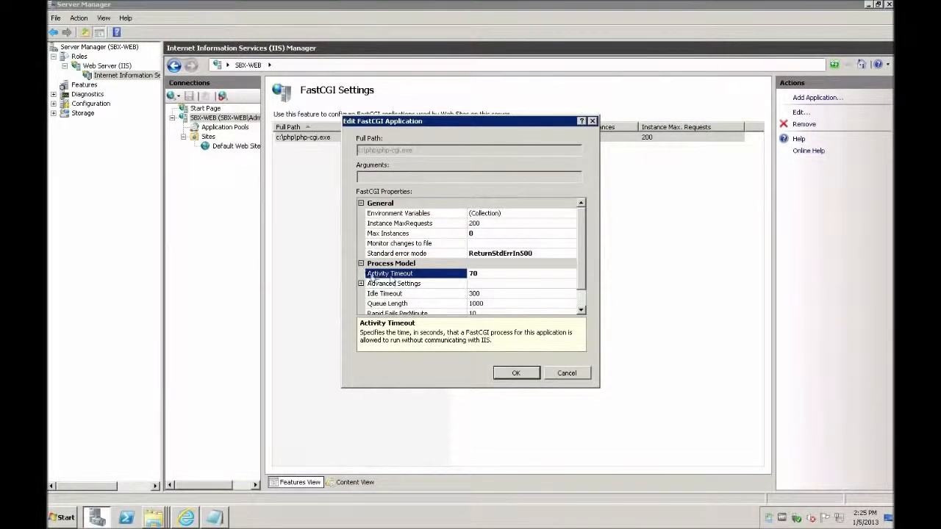
left_click(512, 276)
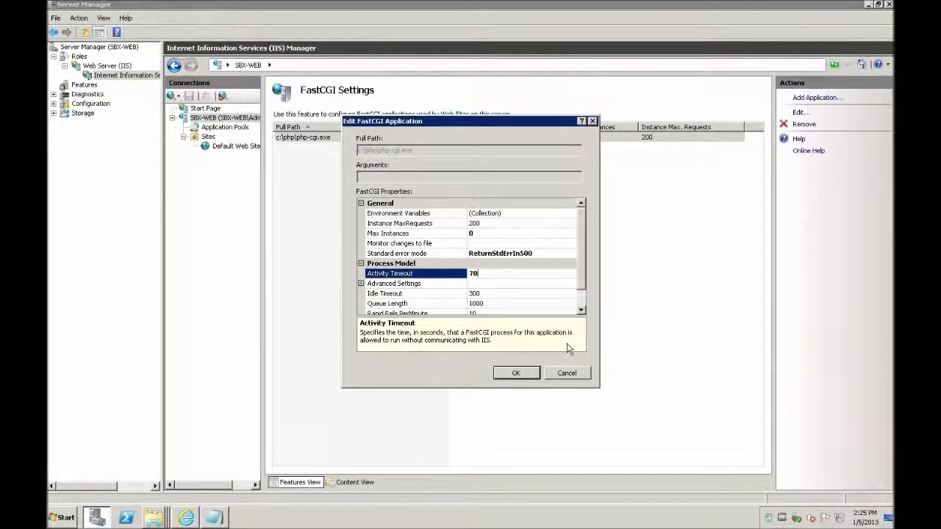
left_click(574, 376)
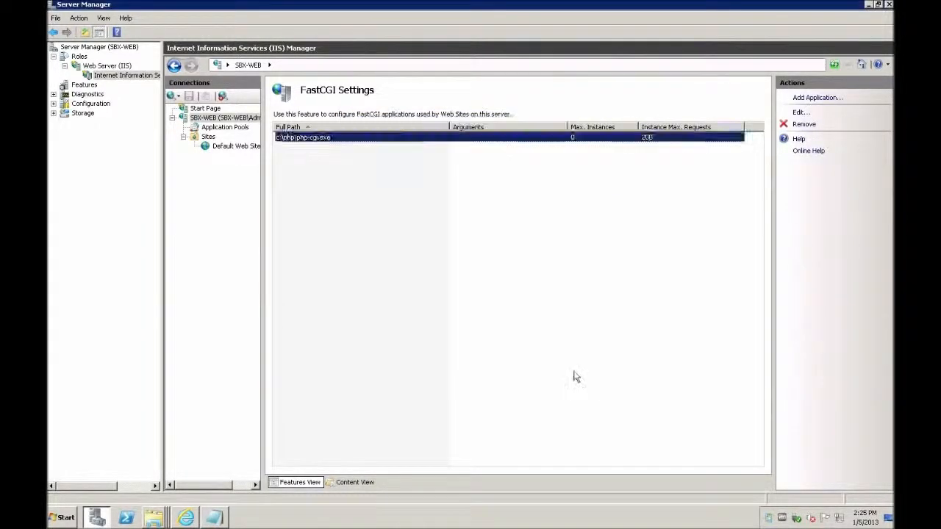
left_click(574, 375)
Step: Open Server Certificates for the SBX-WEB server
left_click(249, 149)
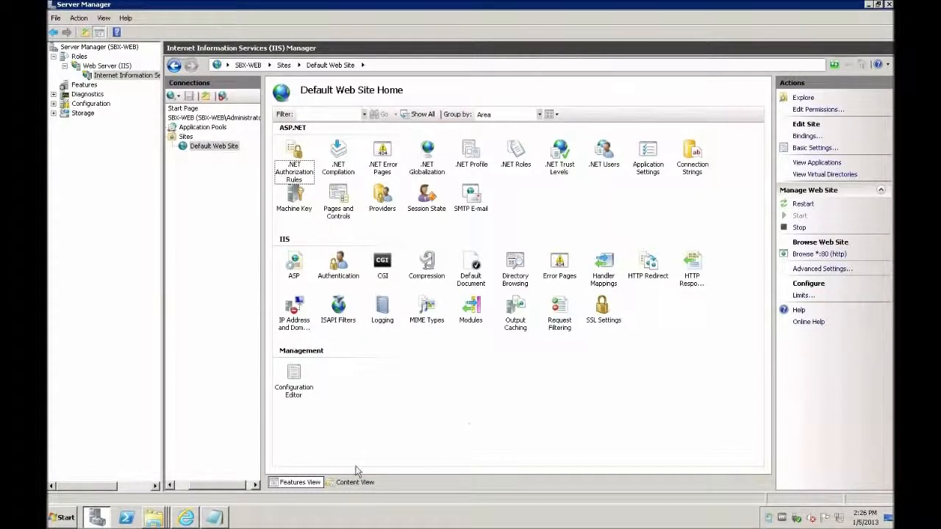
left_click(221, 117)
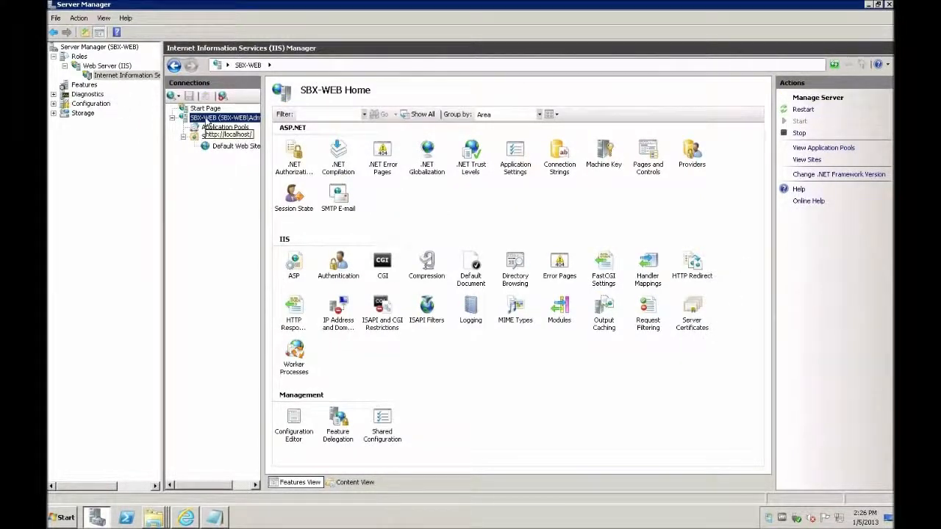
left_click(691, 313)
double_click(691, 313)
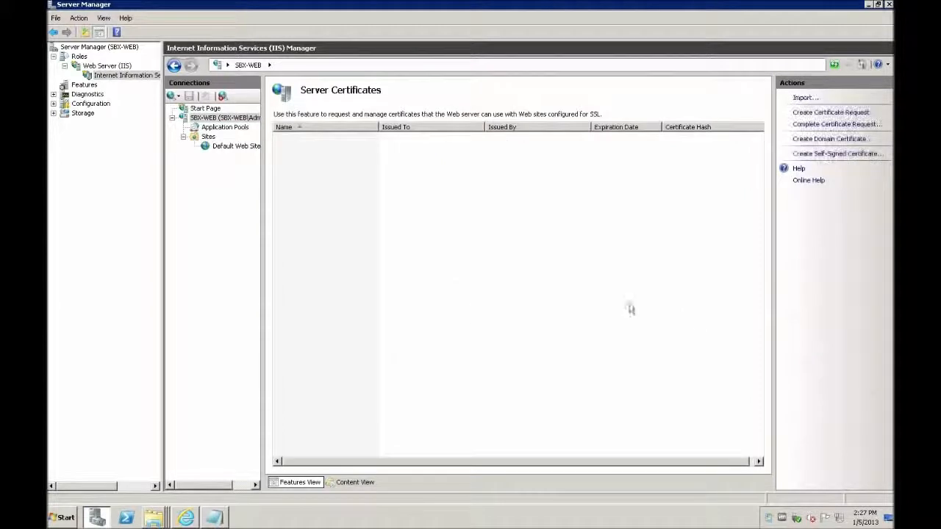
left_click(813, 114)
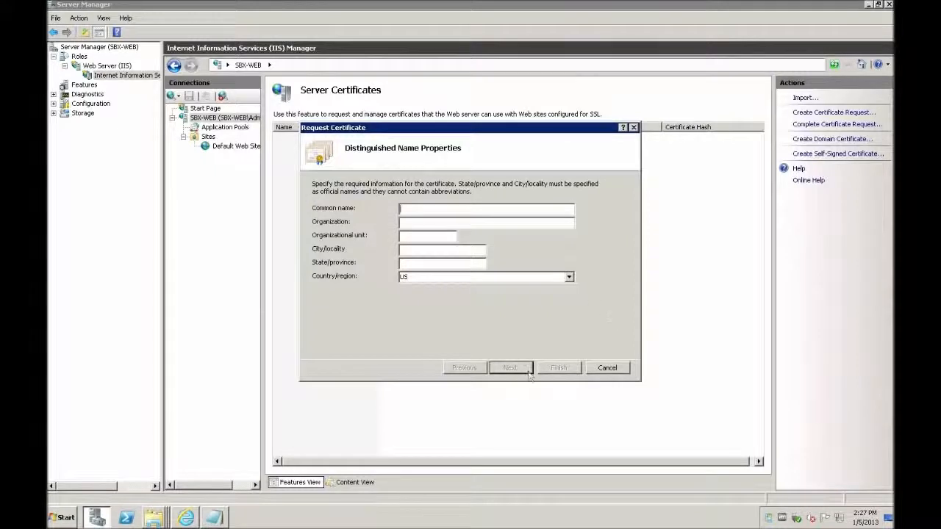
left_click(415, 223)
type("www.itsupportme.com")
left_click(486, 222)
type("NA")
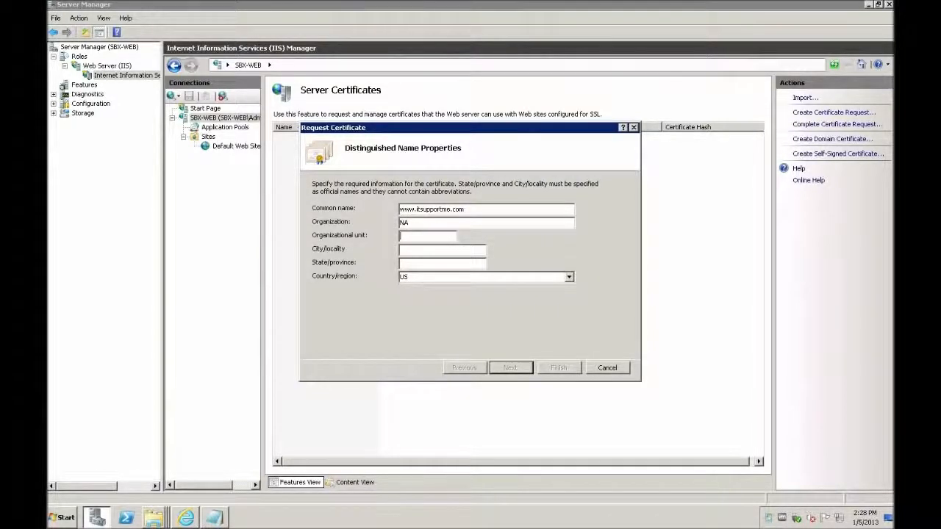
type("NA")
key("Tab")
type("NA")
key("Tab")
type("NY")
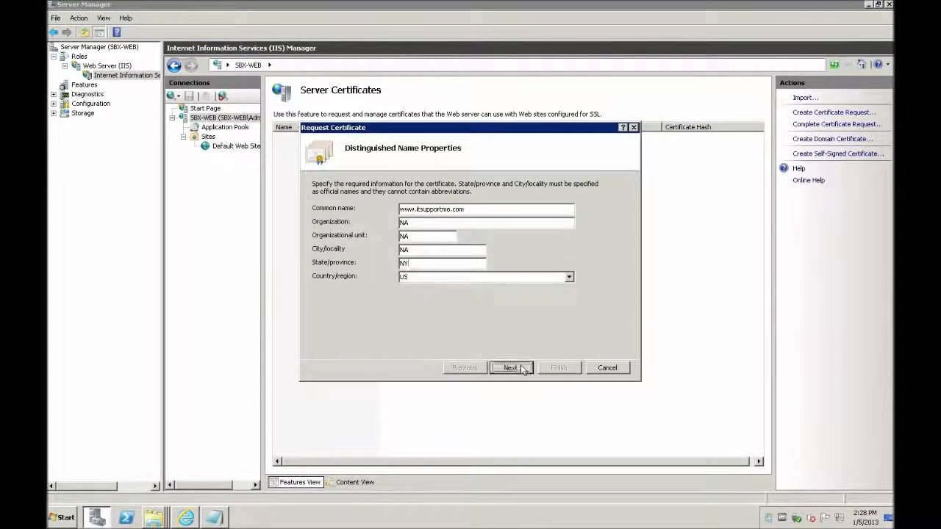
left_click(522, 369)
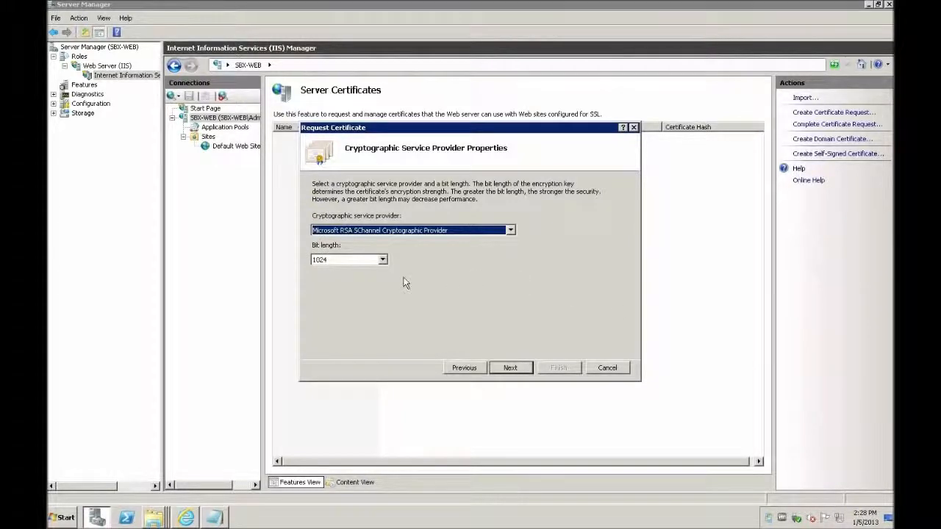
Step: Set the request's bit length to 4096 and save it to the Desktop as certRequest.txt
left_click(383, 259)
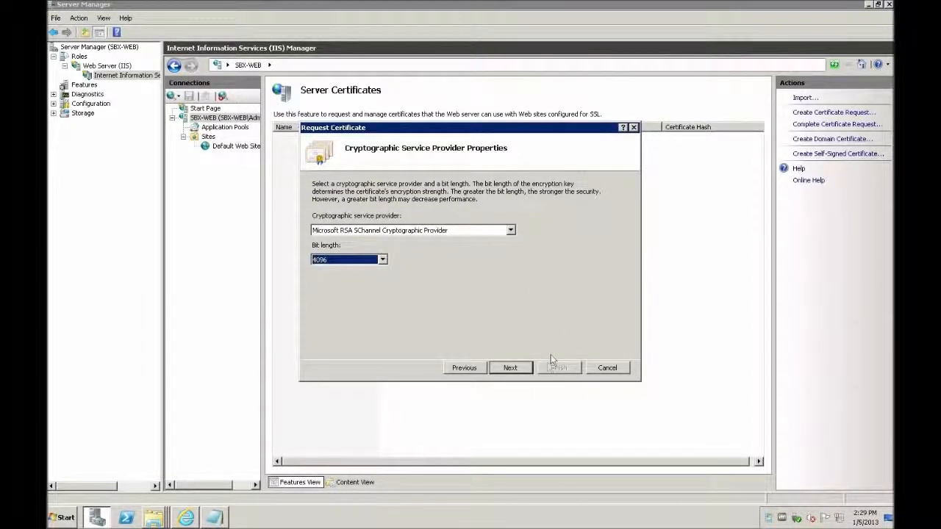
left_click(512, 367)
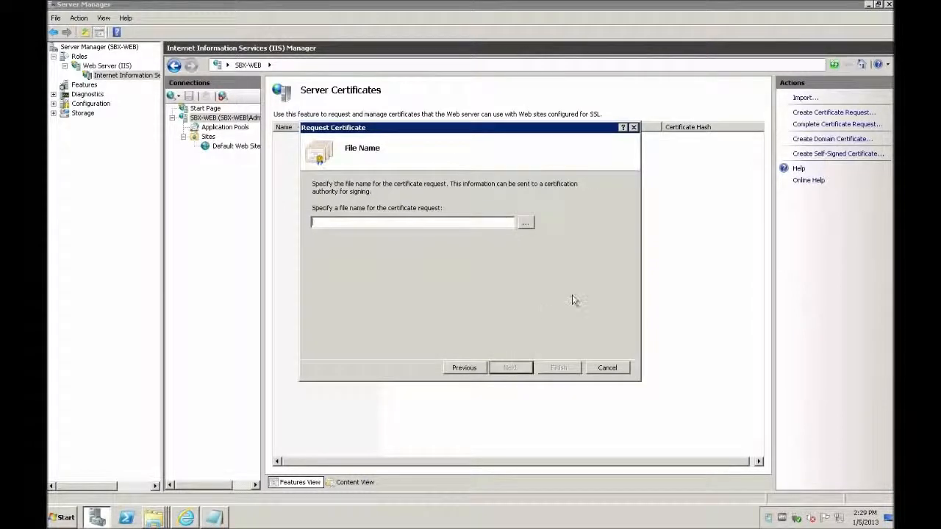
left_click(525, 223)
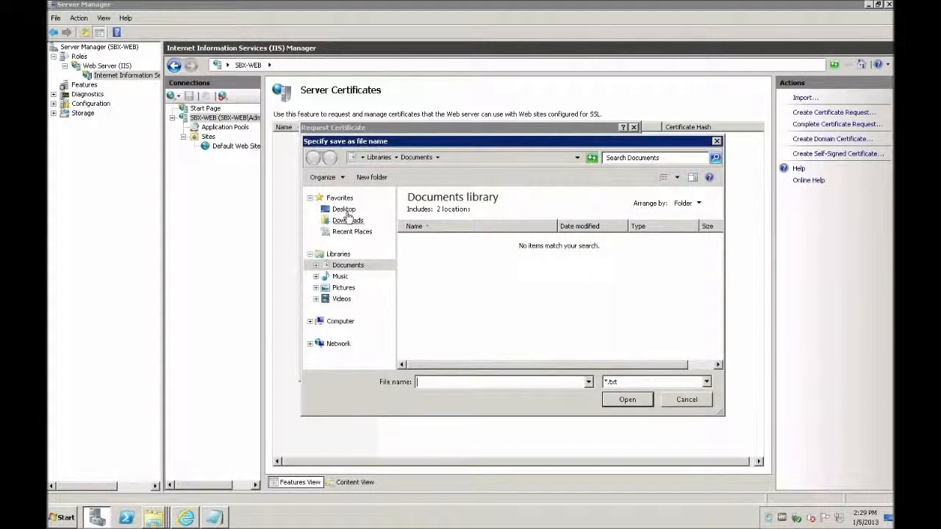
left_click(340, 210)
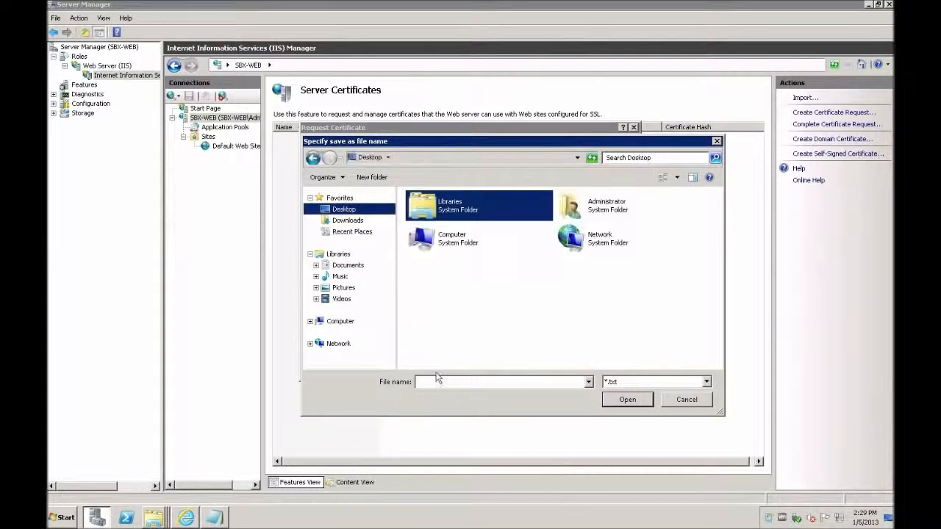
left_click(454, 389)
type("cet")
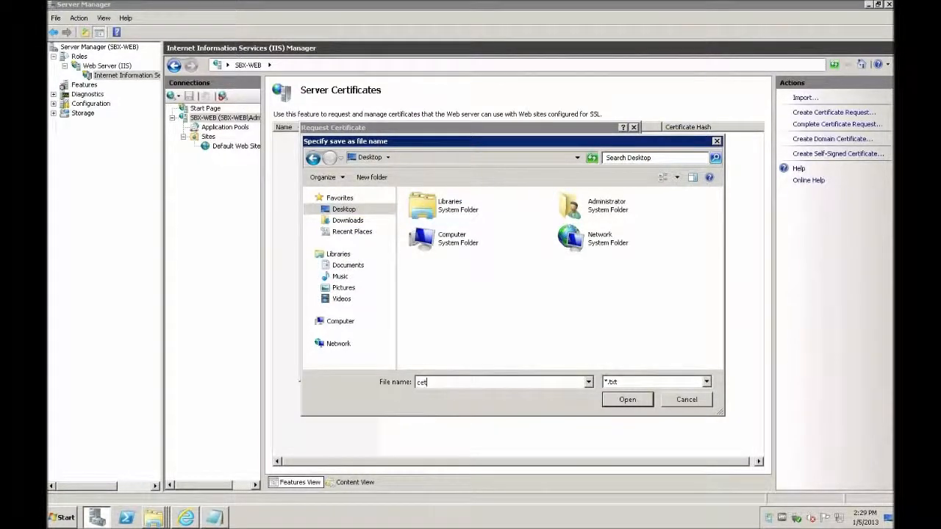
type("tRequest")
key("Return")
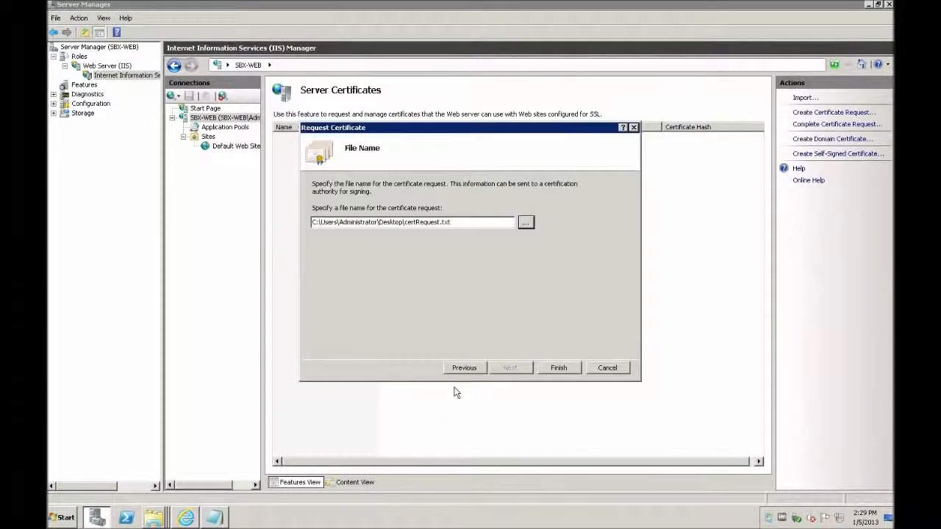
left_click(557, 368)
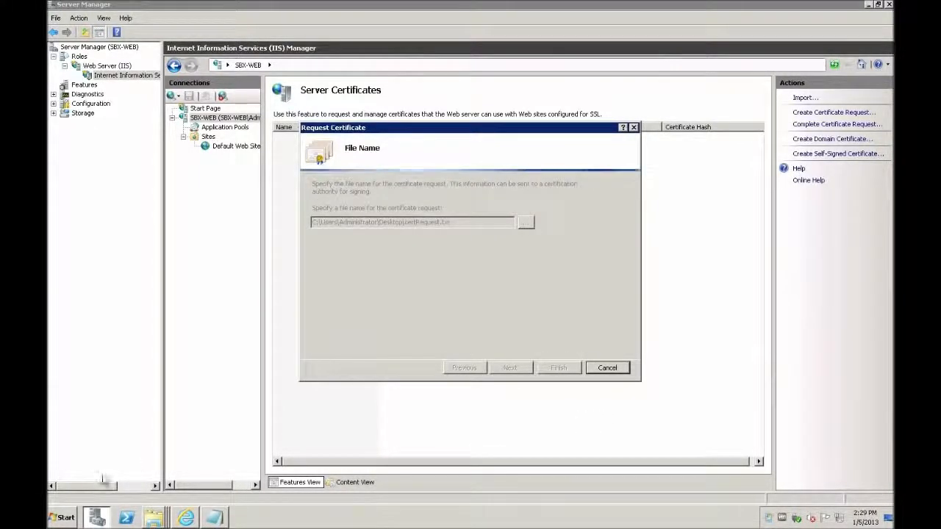
Step: Open certRequest.txt from the desktop and select the entire certificate request text
mouse_move(188, 522)
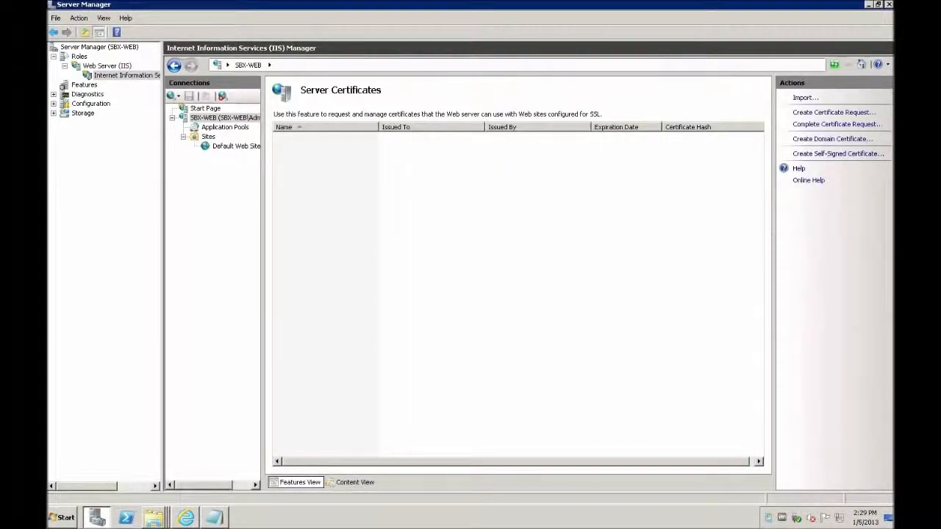
left_click(867, 5)
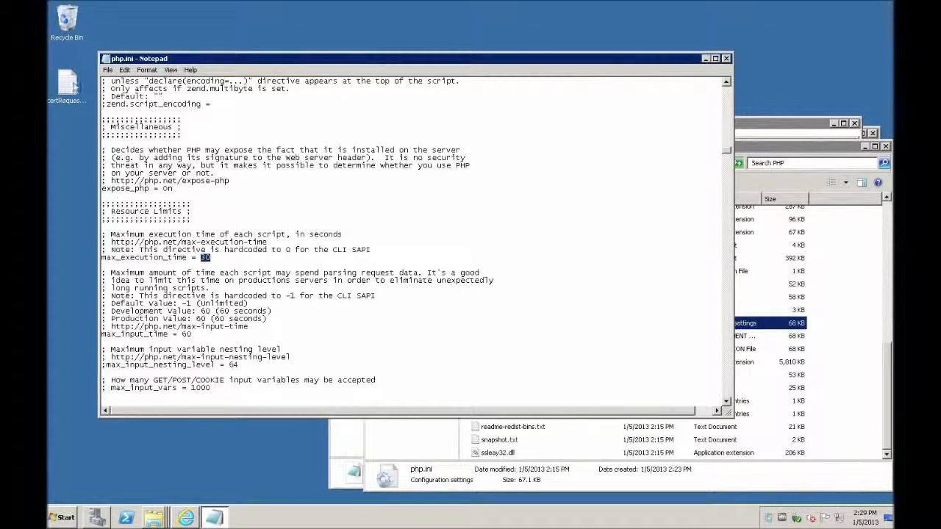
left_click_drag(74, 87, 122, 127)
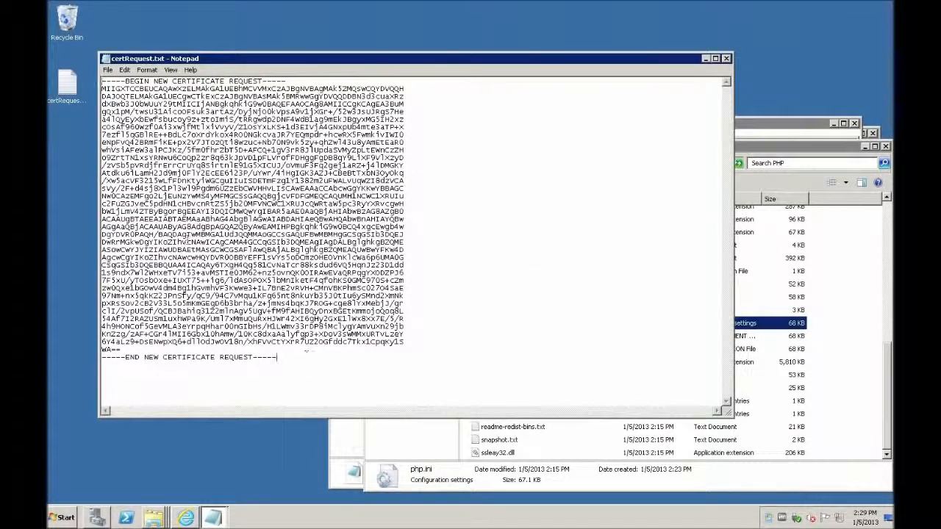
key("ctrl+a")
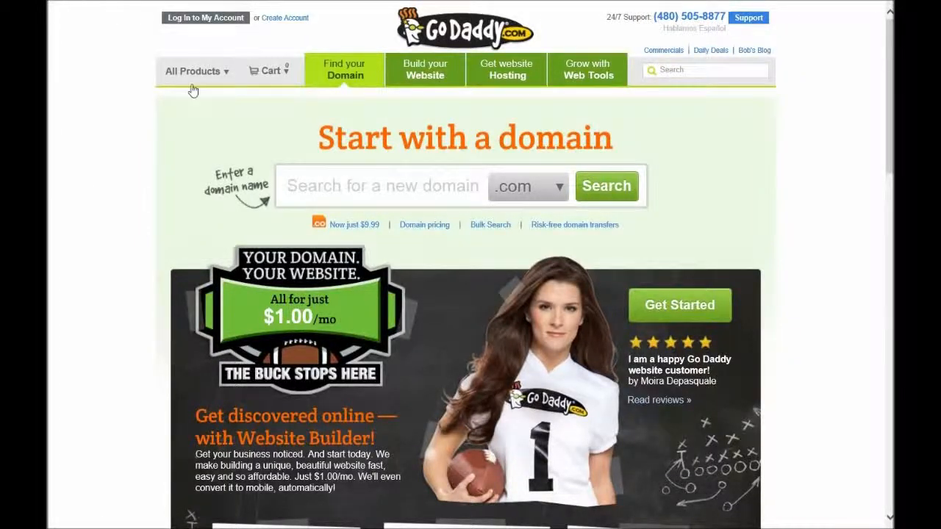
Step: Open GoDaddy's SSL Certificates page and compare the Standard SSL and Premium SSL plans and pricing
mouse_move(191, 89)
mouse_move(227, 213)
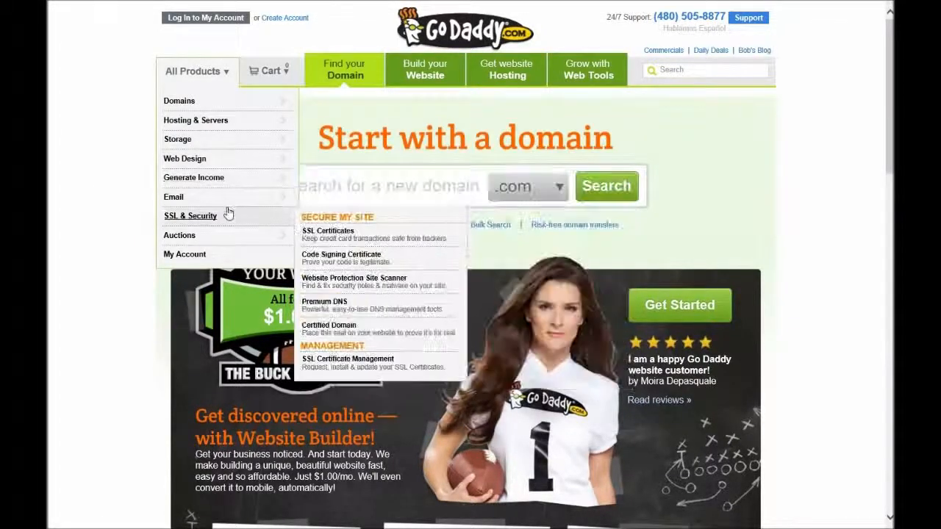
left_click(357, 235)
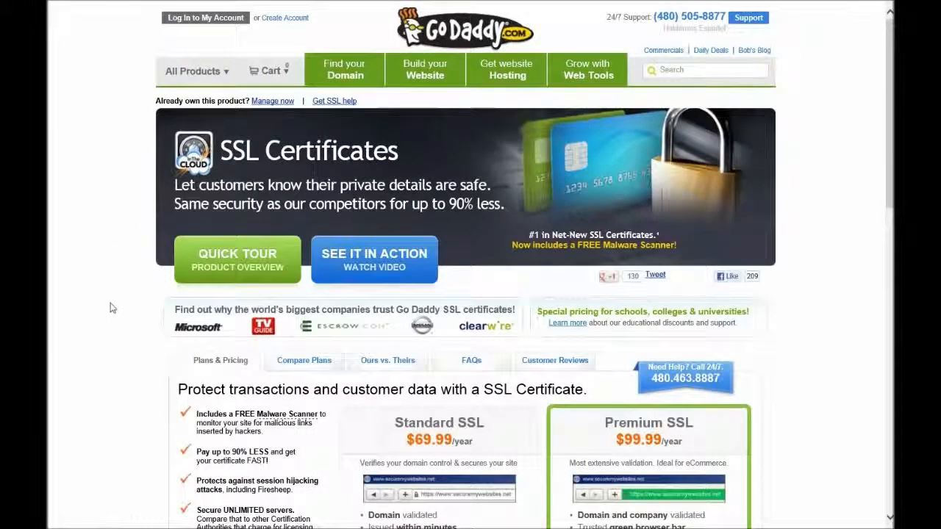
scroll(106, 420, "down", 5)
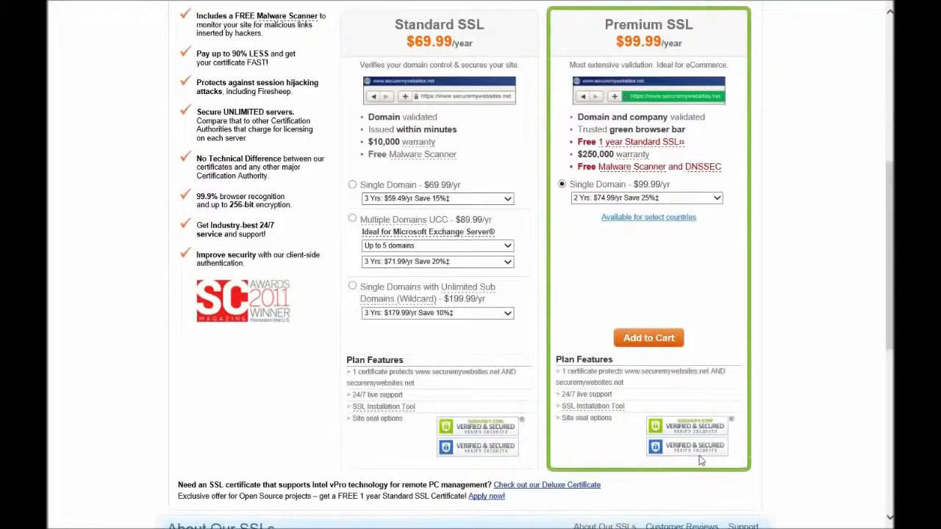
scroll(816, 331, "down", 1)
scroll(838, 342, "up", 1)
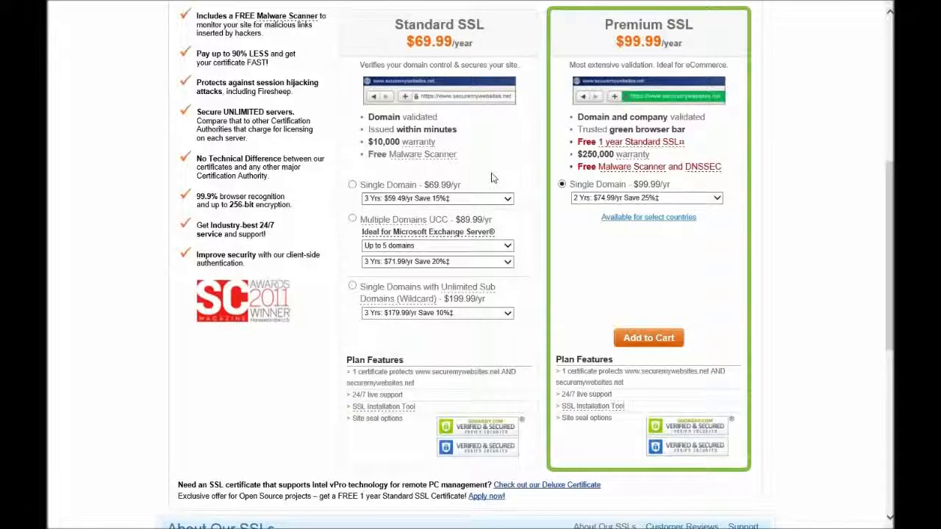
scroll(492, 178, "up", 1)
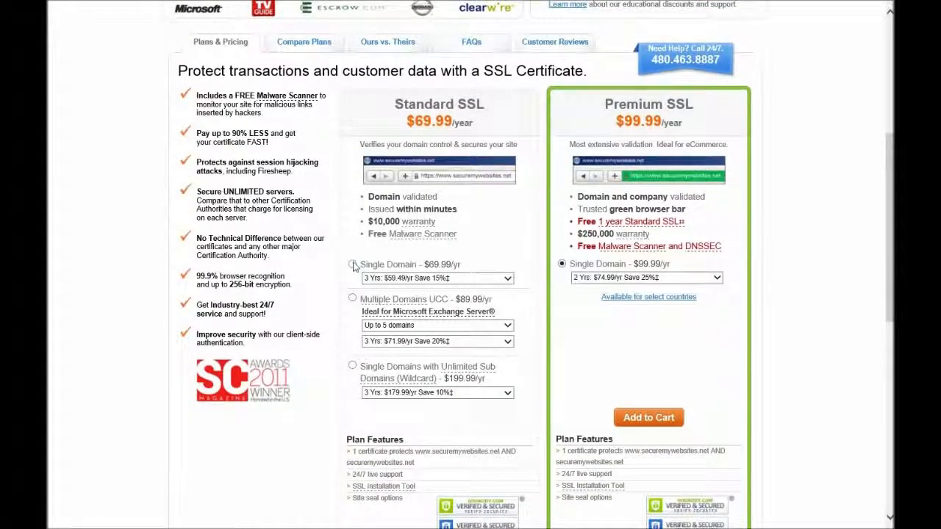
scroll(364, 286, "up", 3)
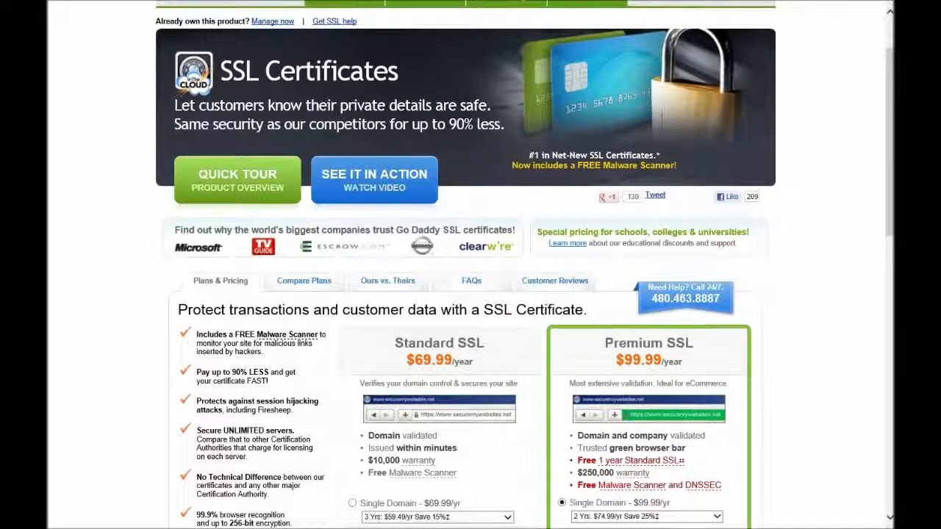
scroll(326, 441, "up", 1)
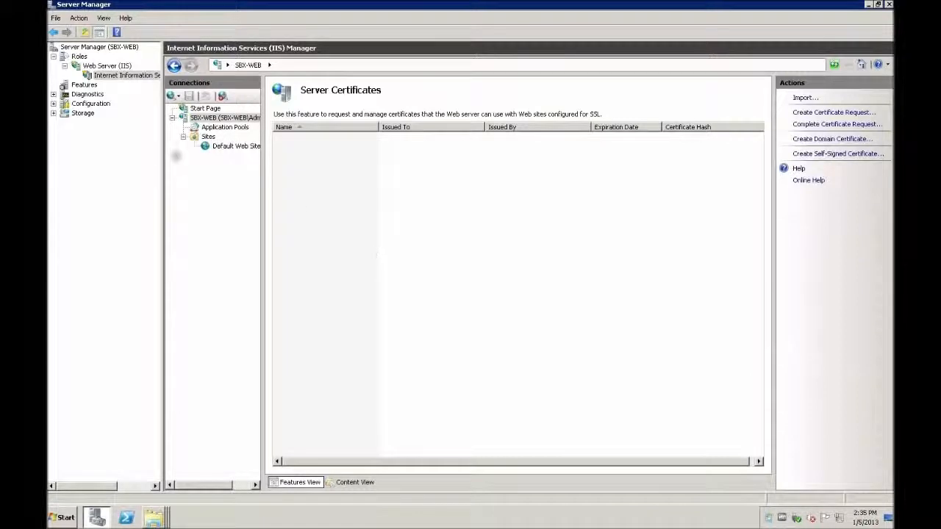
Step: Open the server's certificates and examine the Complete Certificate Request form, including browsing all file types for the authority's response
left_click(211, 121)
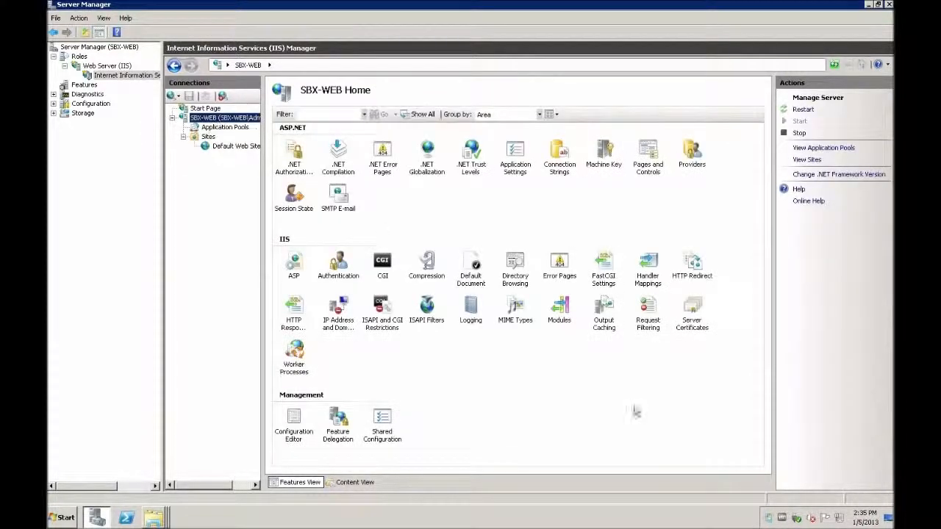
double_click(699, 309)
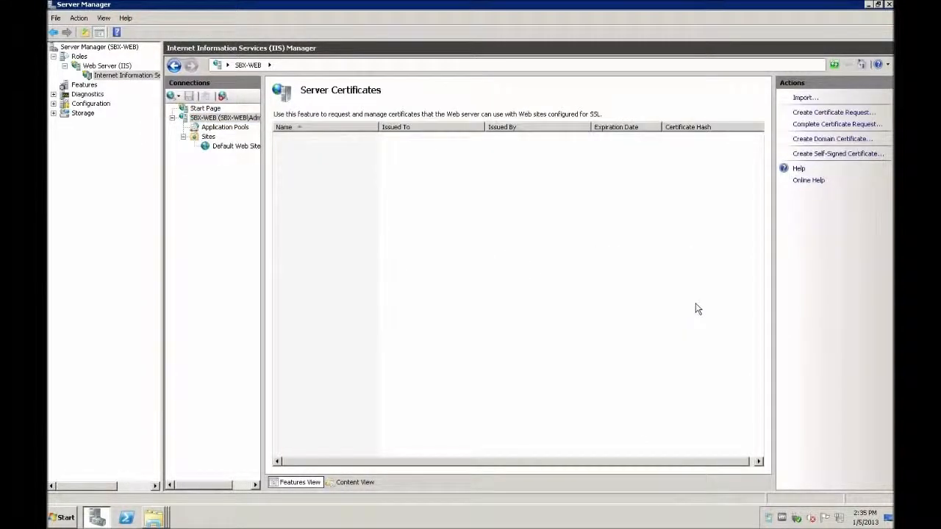
left_click(826, 125)
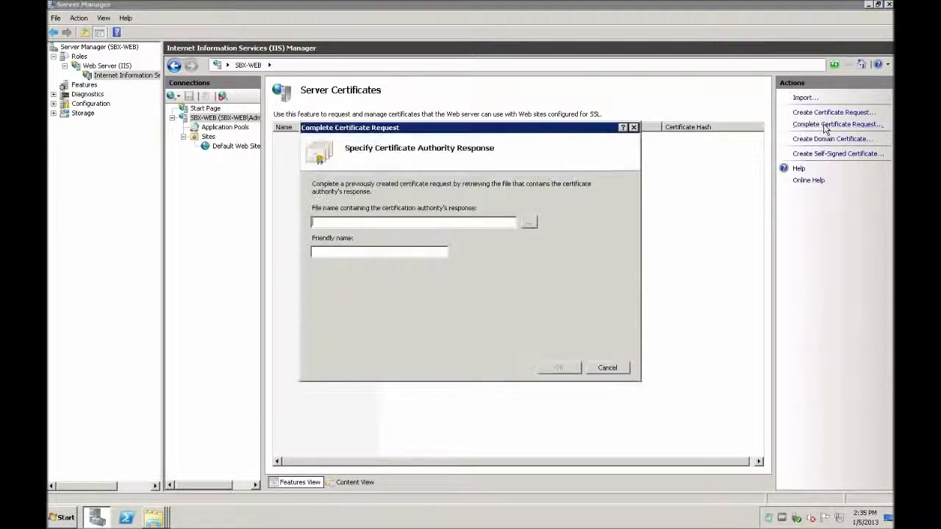
left_click(528, 224)
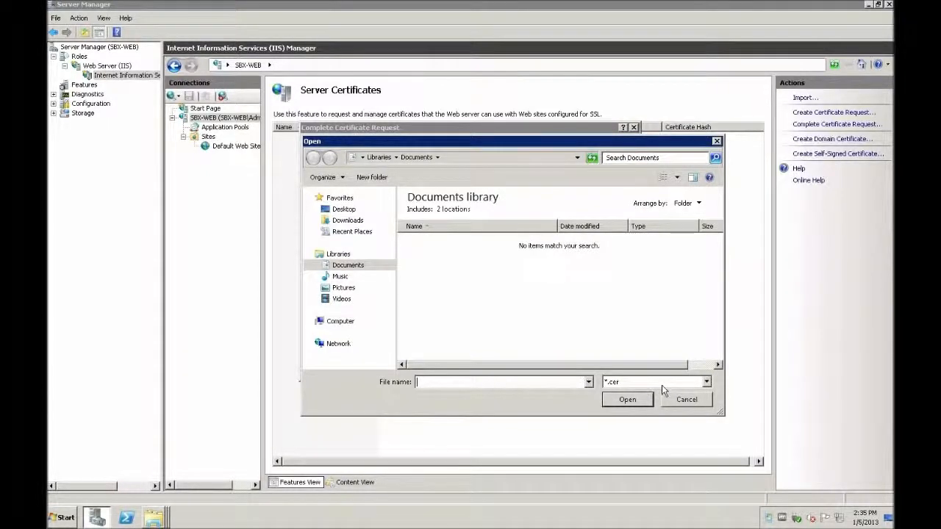
left_click(627, 385)
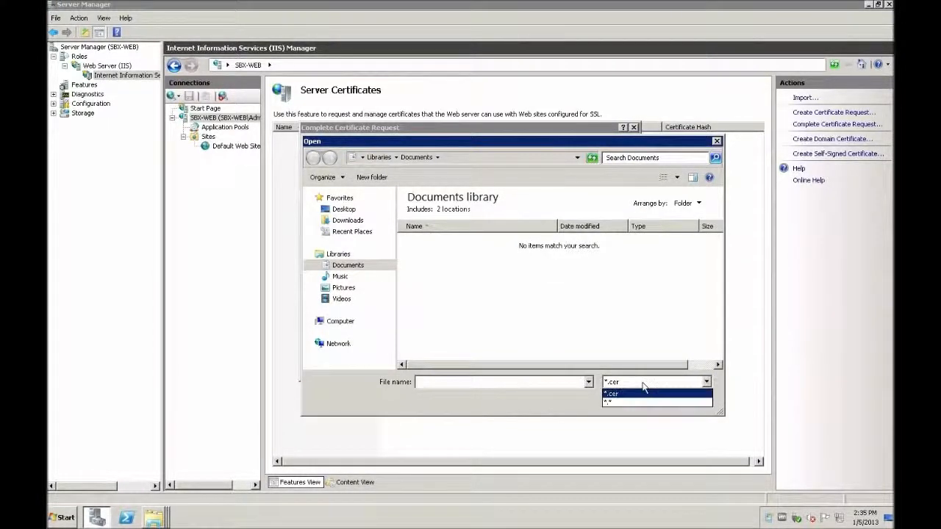
left_click(621, 402)
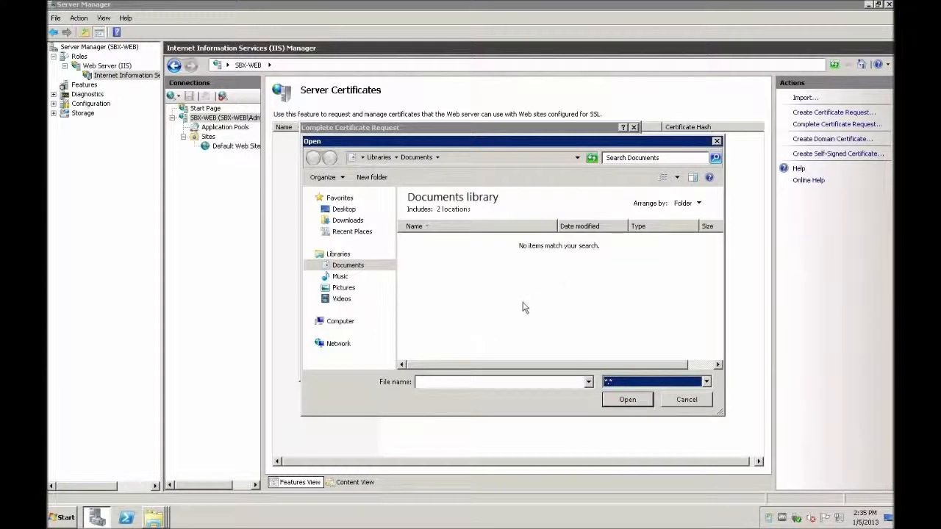
left_click(685, 400)
left_click(405, 253)
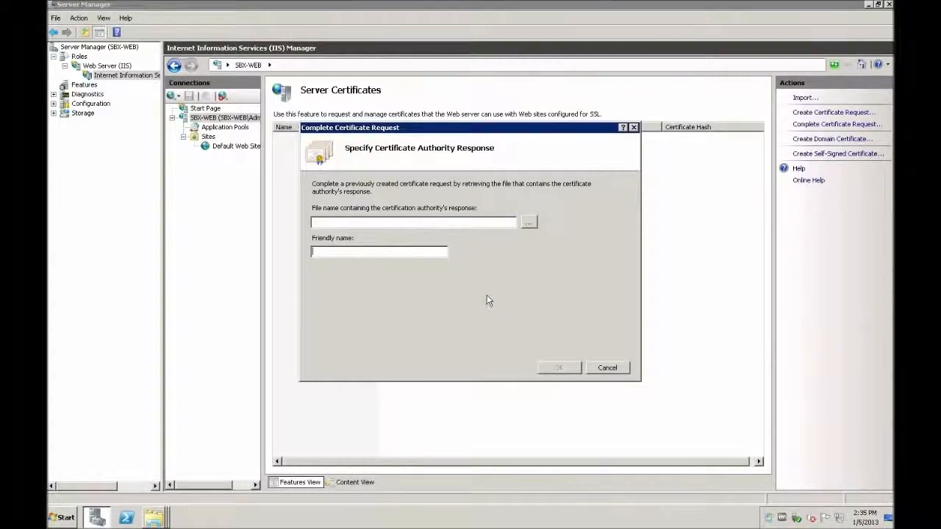
left_click(595, 366)
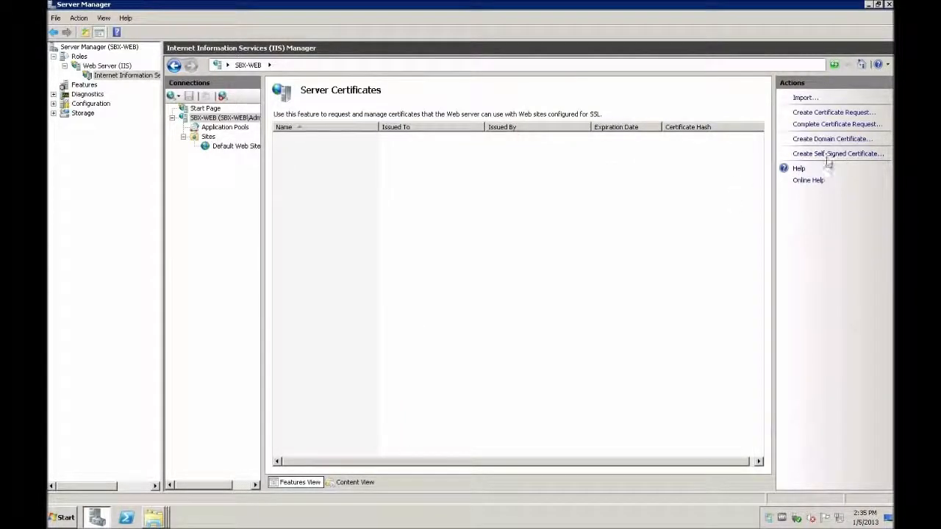
Step: Create a self-signed server certificate with the friendly name localhost and select it in the certificate list
left_click(829, 154)
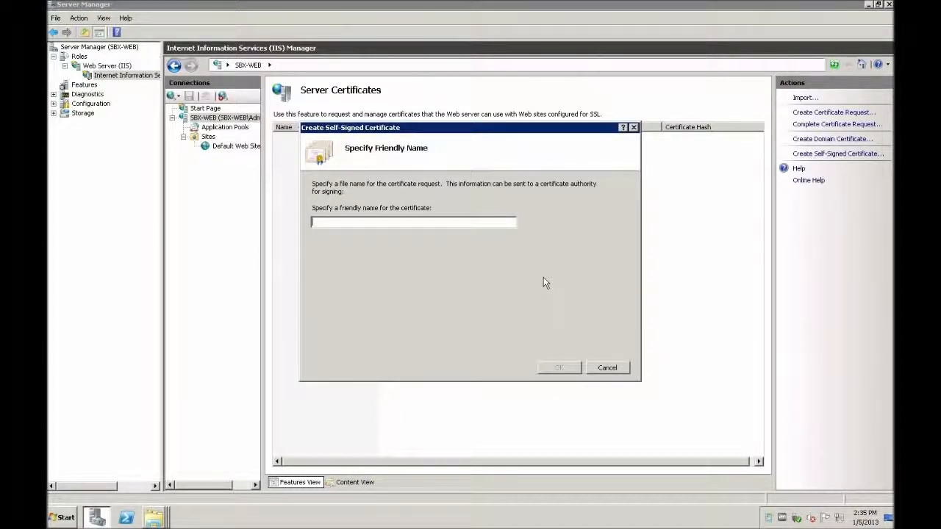
type("iocalhost")
key("Return")
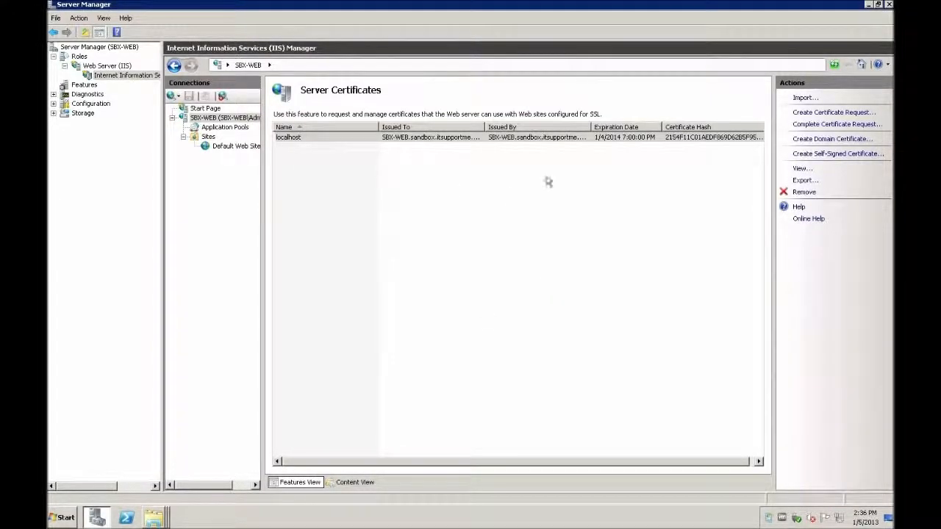
left_click(378, 249)
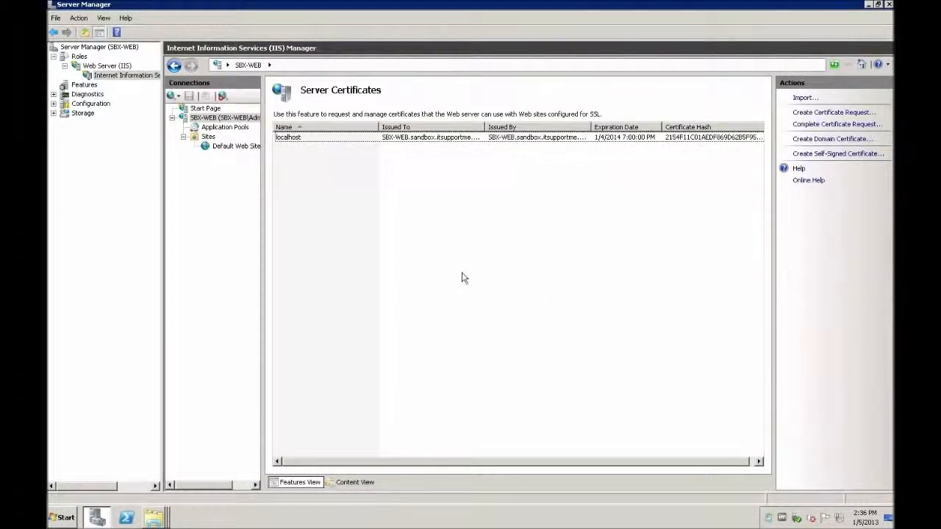
left_click(293, 140)
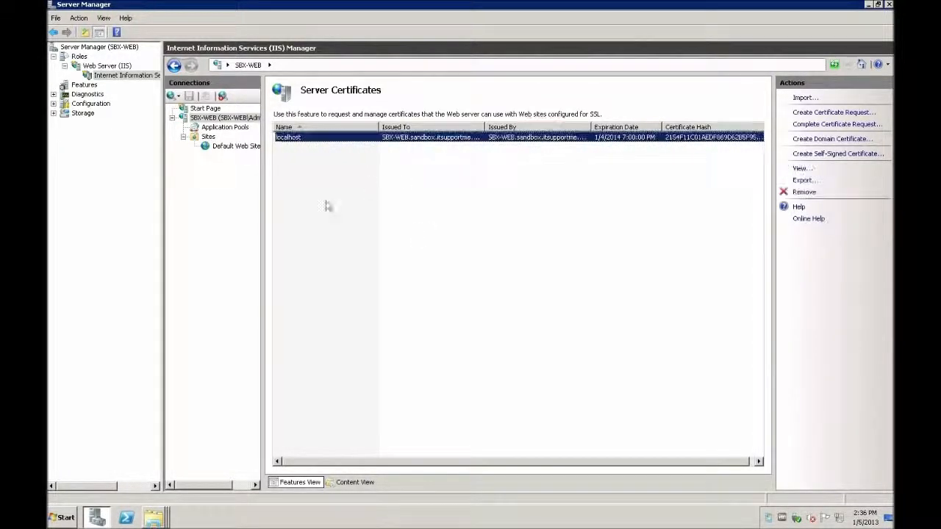
Step: Add an https binding on port 443 with the localhost certificate to the Default Web Site and browse the site over https
left_click(230, 148)
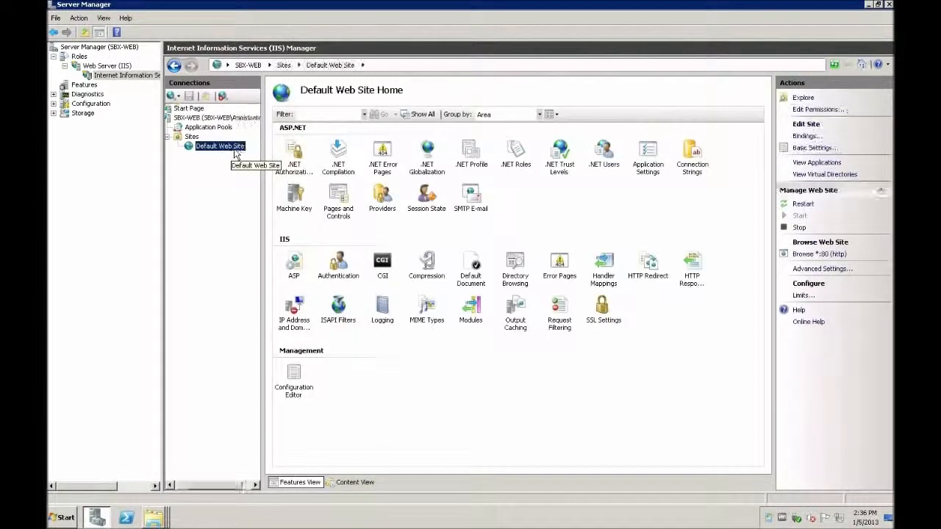
left_click(806, 136)
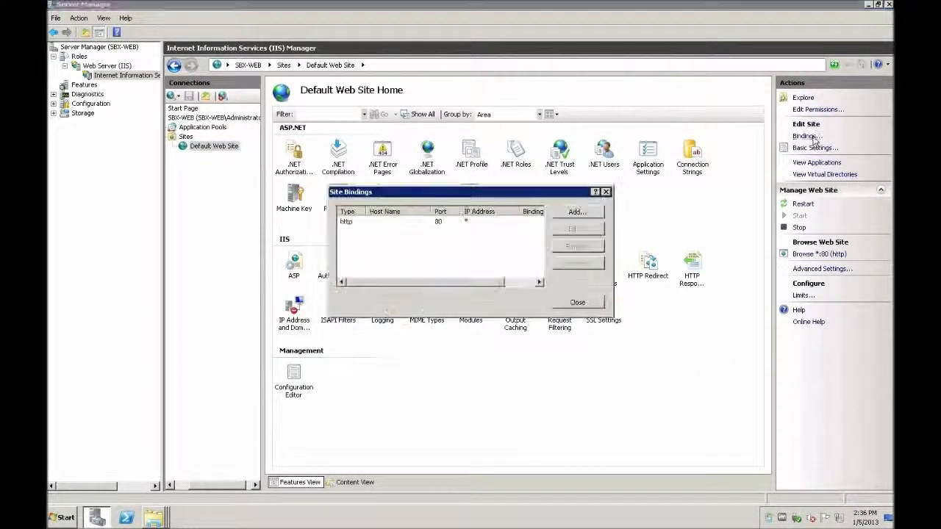
left_click(577, 213)
left_click(412, 222)
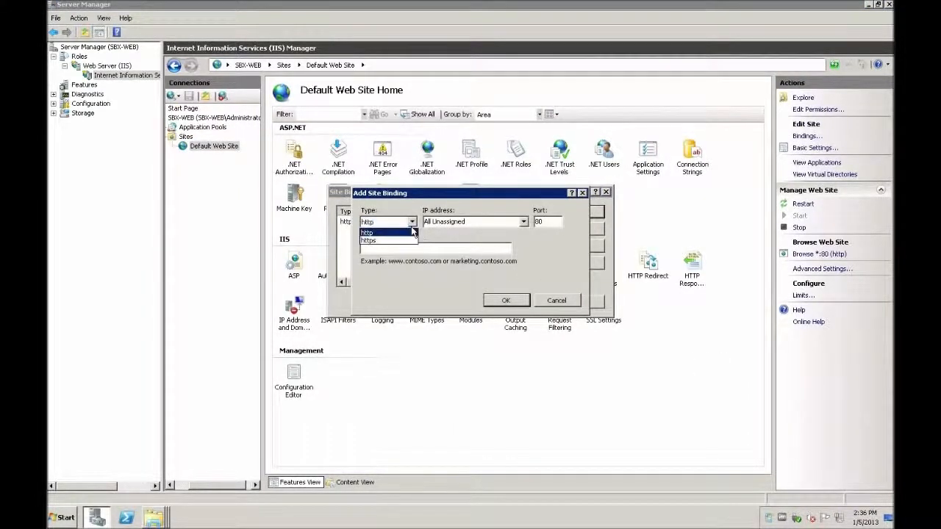
left_click(368, 240)
left_click(497, 276)
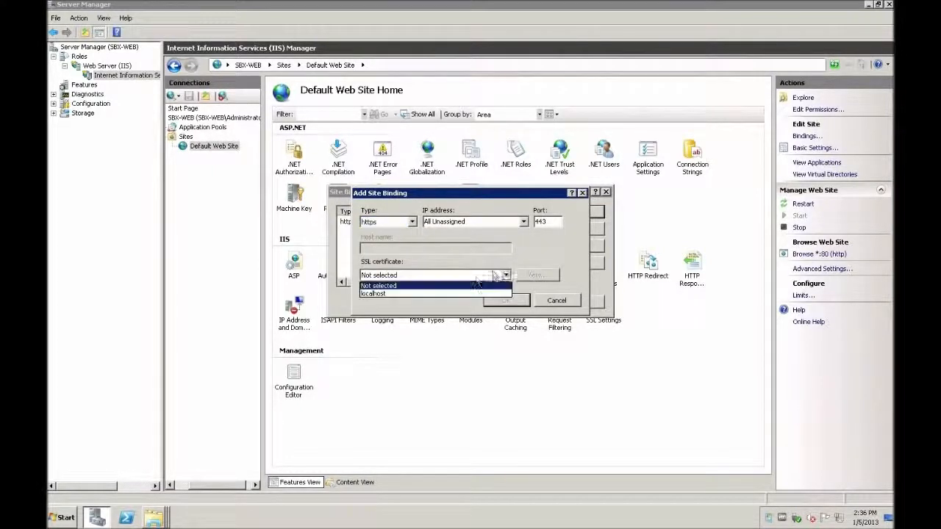
left_click(390, 294)
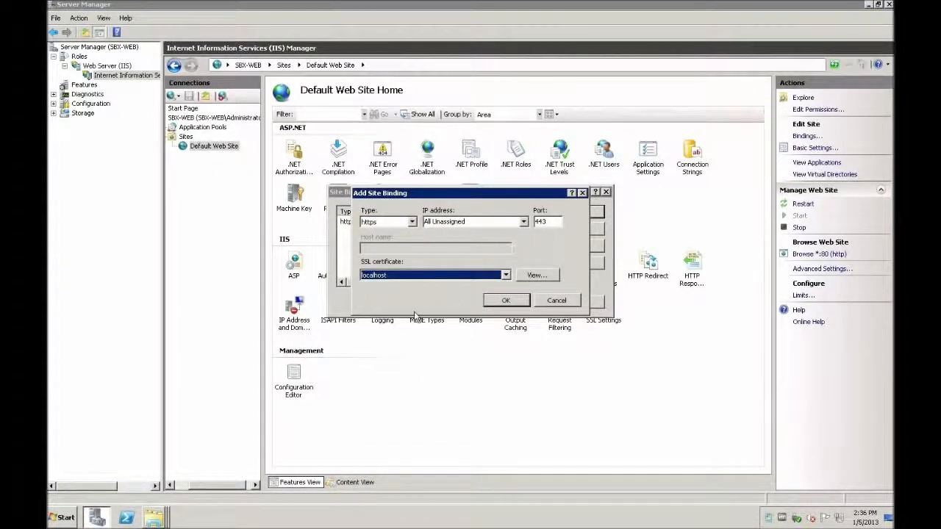
left_click(512, 304)
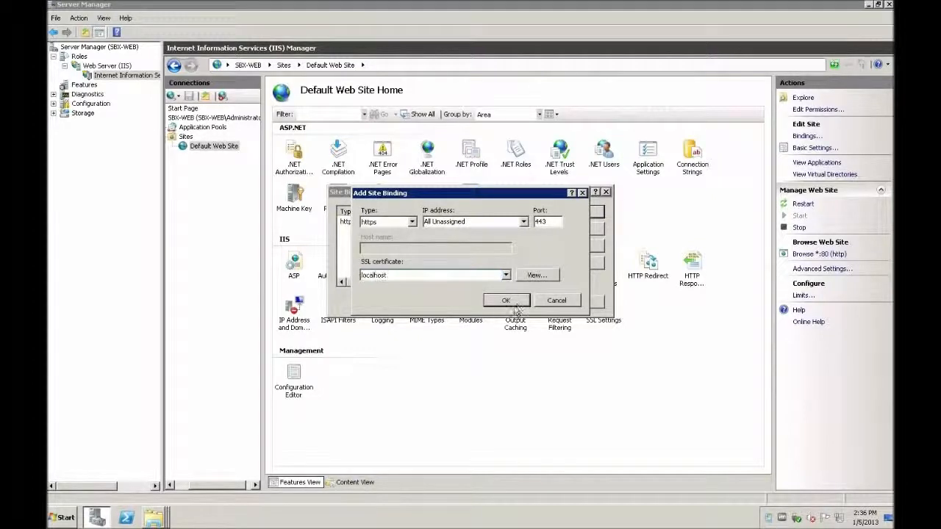
left_click(592, 302)
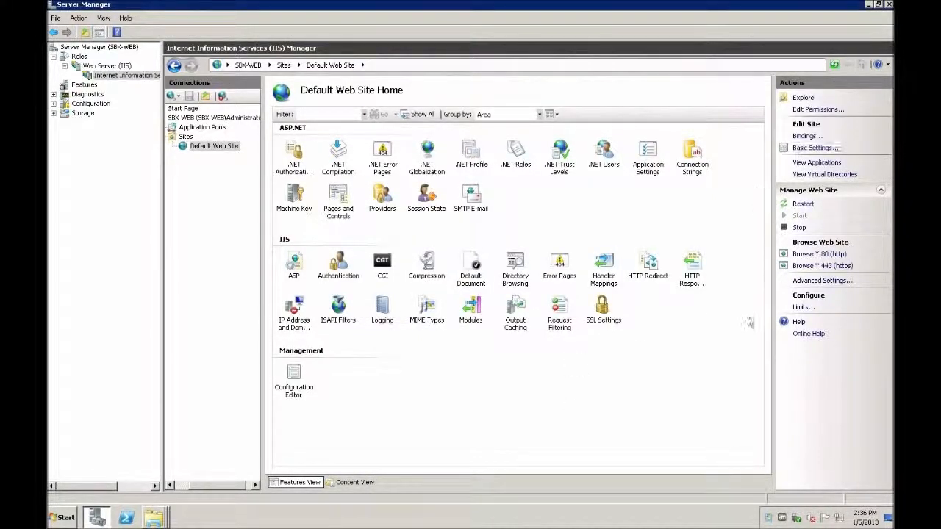
left_click(816, 266)
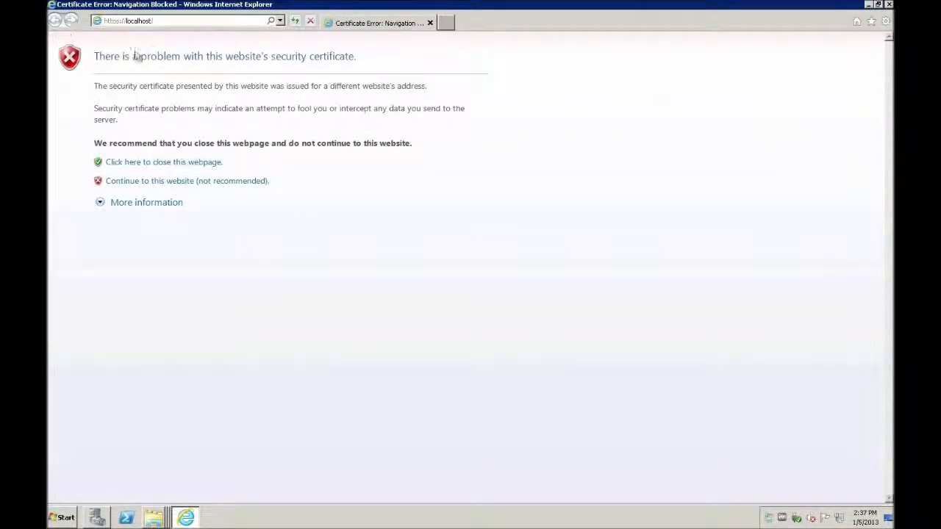
left_click(431, 23)
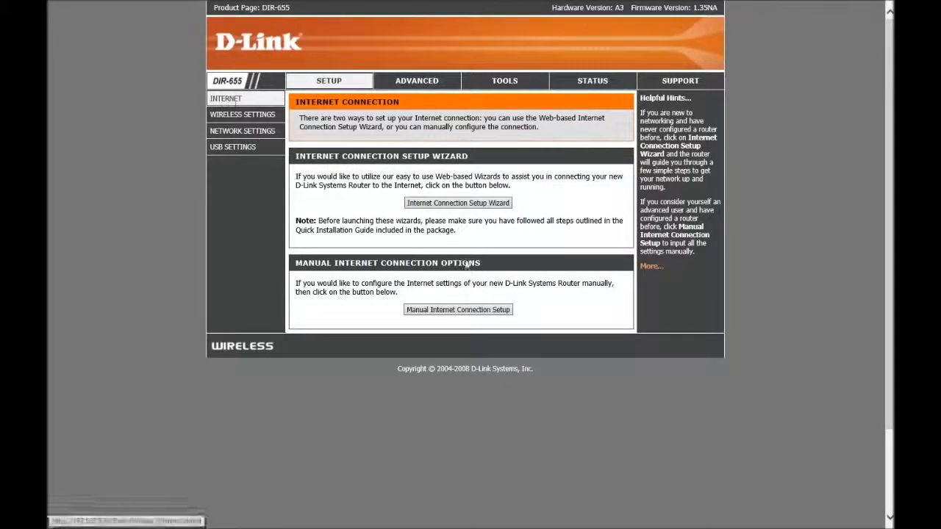
Step: Open the D-Link router's manual Internet connection setup and examine the address fields for the Static IP connection type
left_click(450, 310)
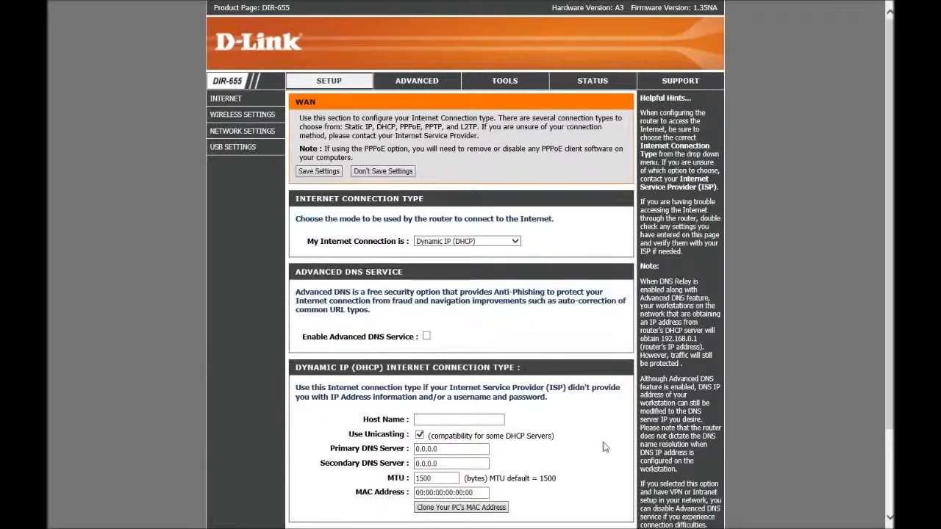
scroll(599, 441, "down", 3)
scroll(539, 361, "up", 3)
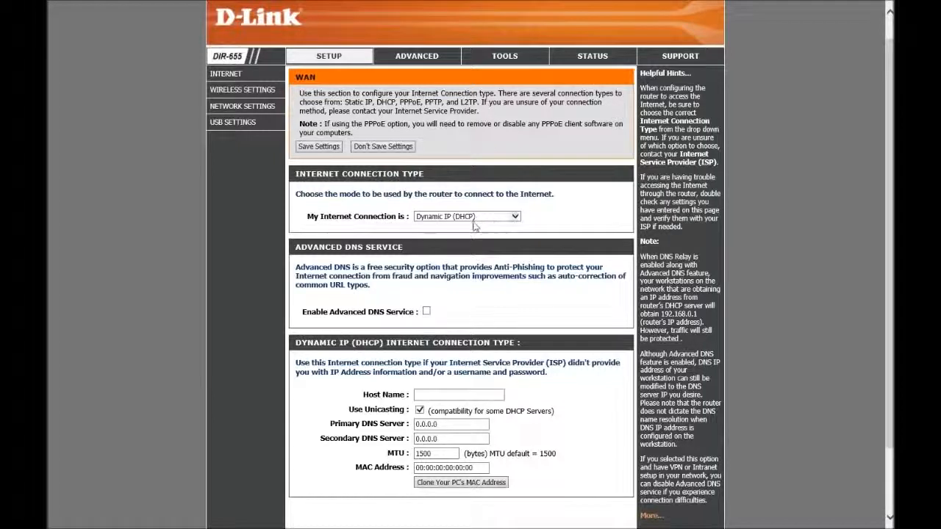
left_click(441, 217)
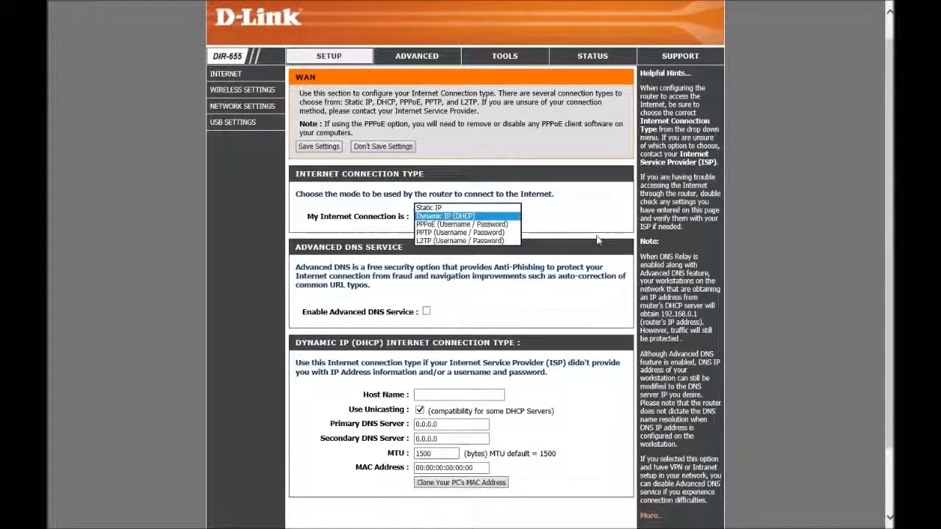
left_click(451, 207)
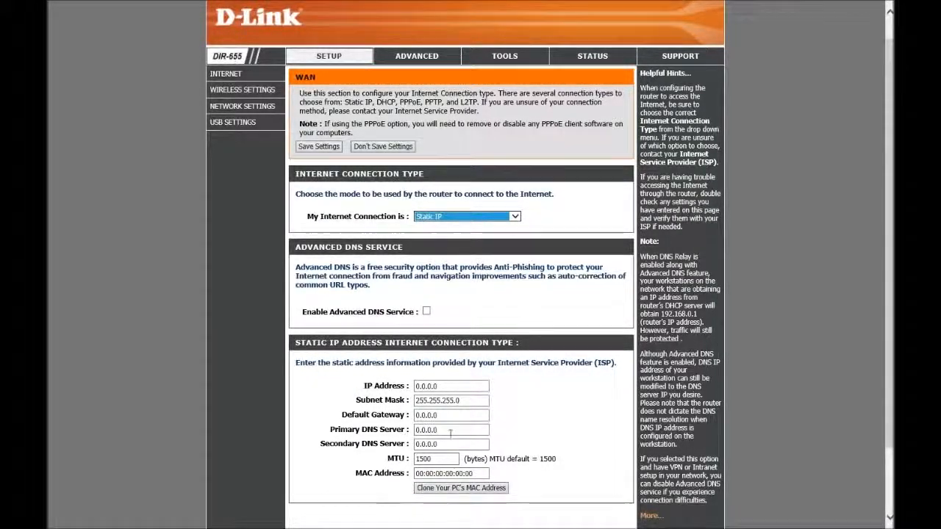
left_click(531, 432)
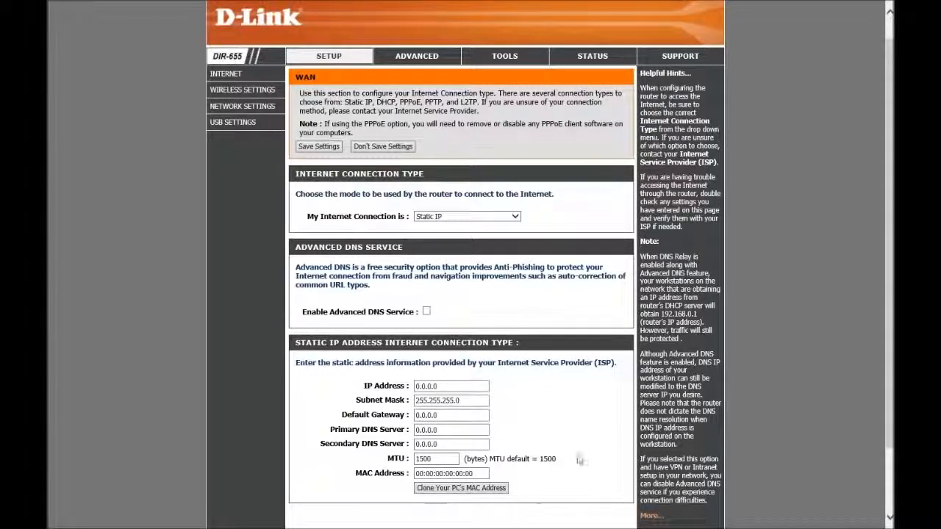
Step: Fill in an enabled port forwarding rule named Web forward on the router, opening TCP ports 80,443 to IP address 192.168.1.77
scroll(557, 444, "up", 1)
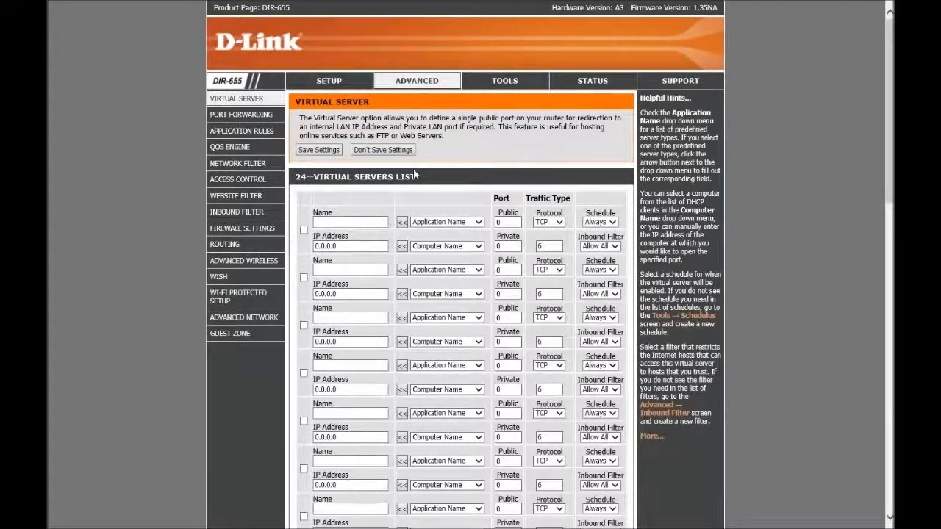
left_click(234, 116)
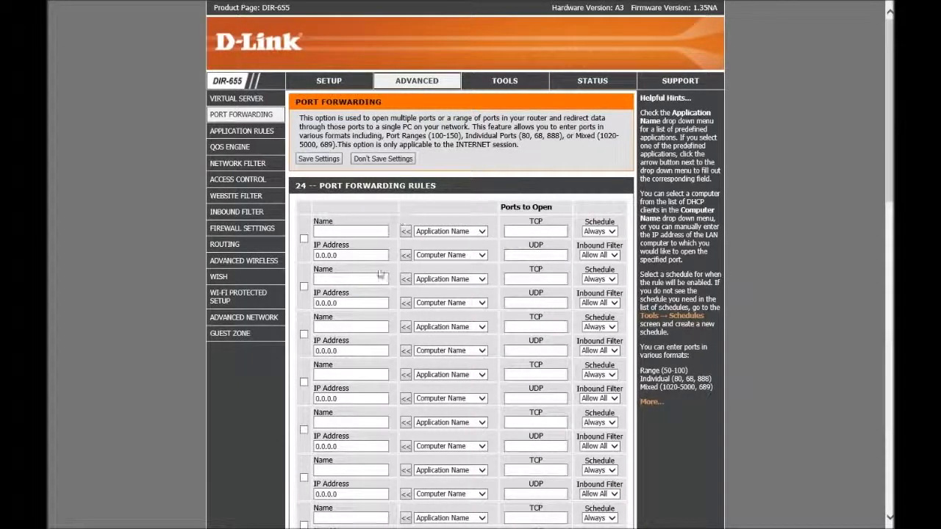
left_click(304, 239)
type("Web forward")
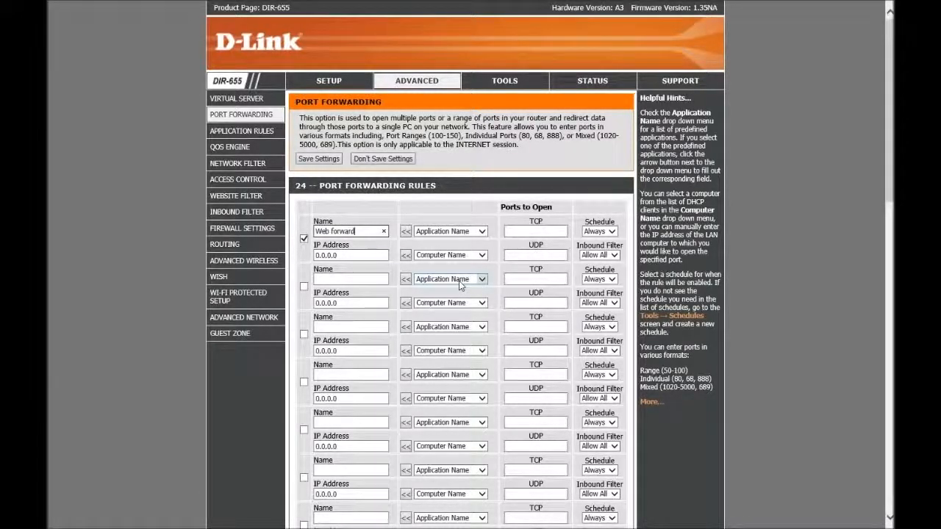
left_click(536, 232)
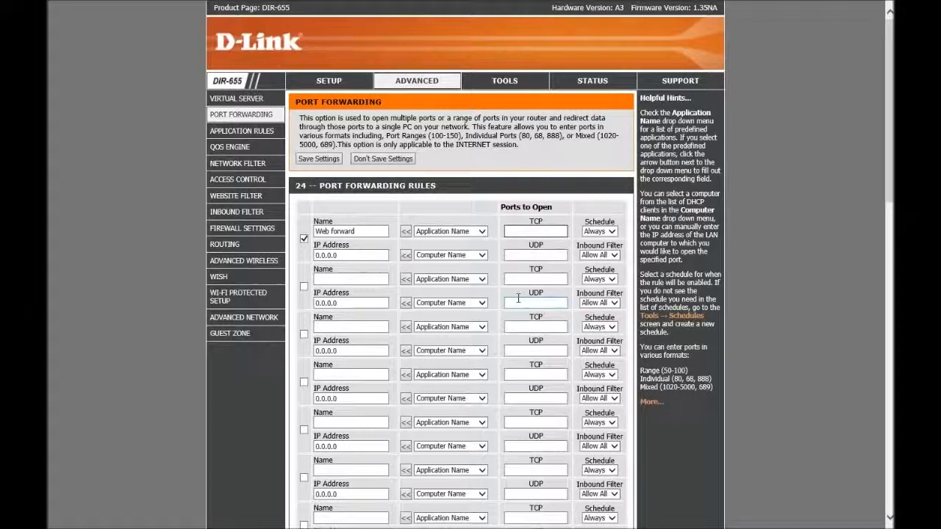
type("80, 443")
double_click(359, 255)
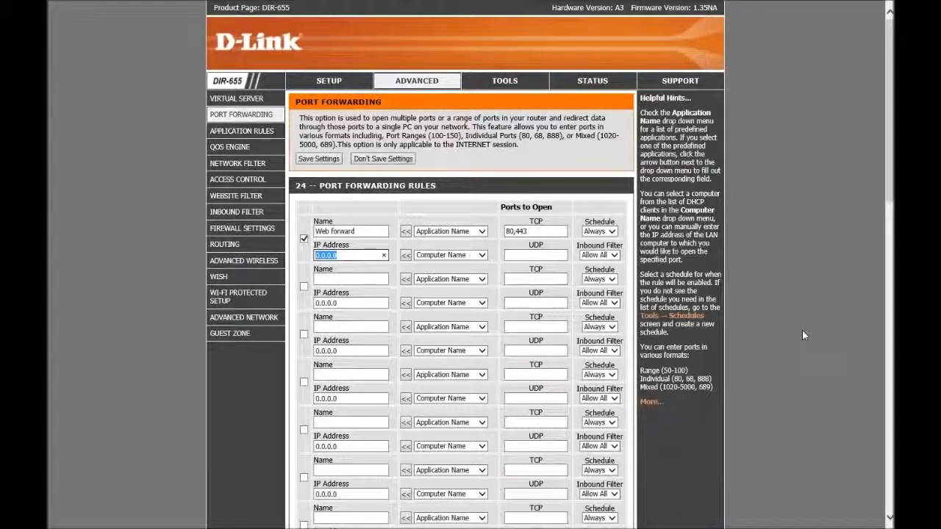
type("192.168.1")
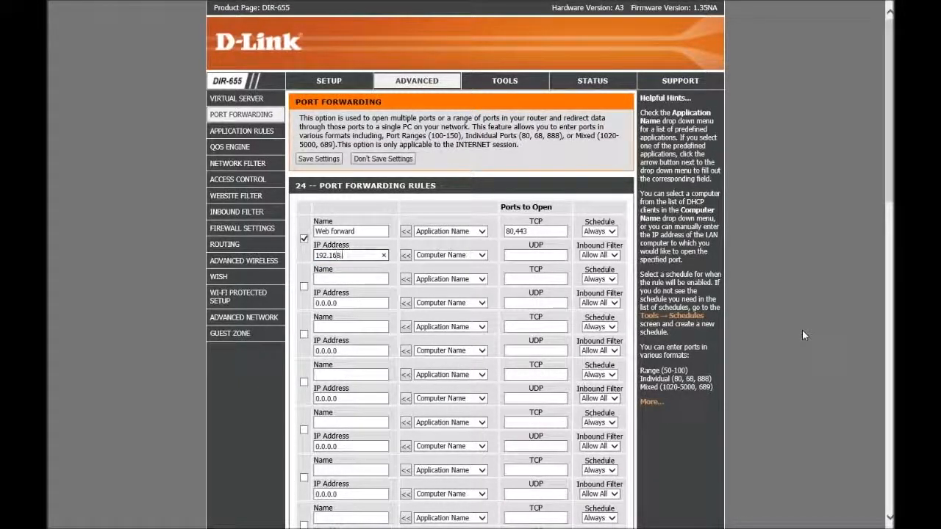
type(".77")
left_click(788, 377)
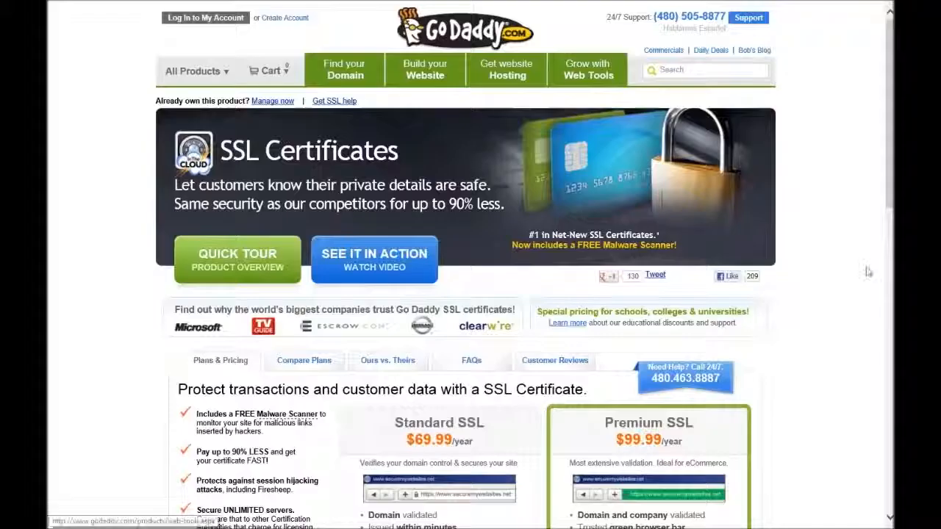
Step: Switch to GoDaddy's SSL Certificates page and log in to the account
mouse_move(198, 59)
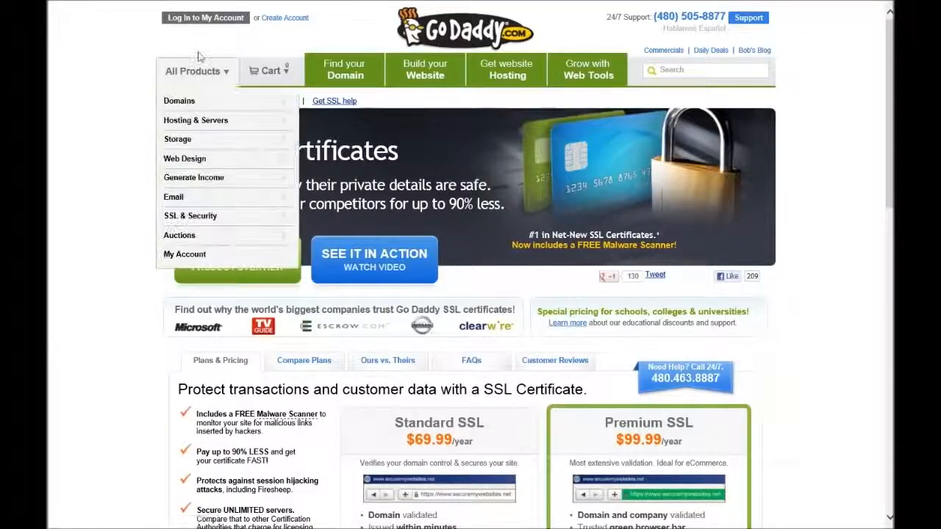
left_click(206, 17)
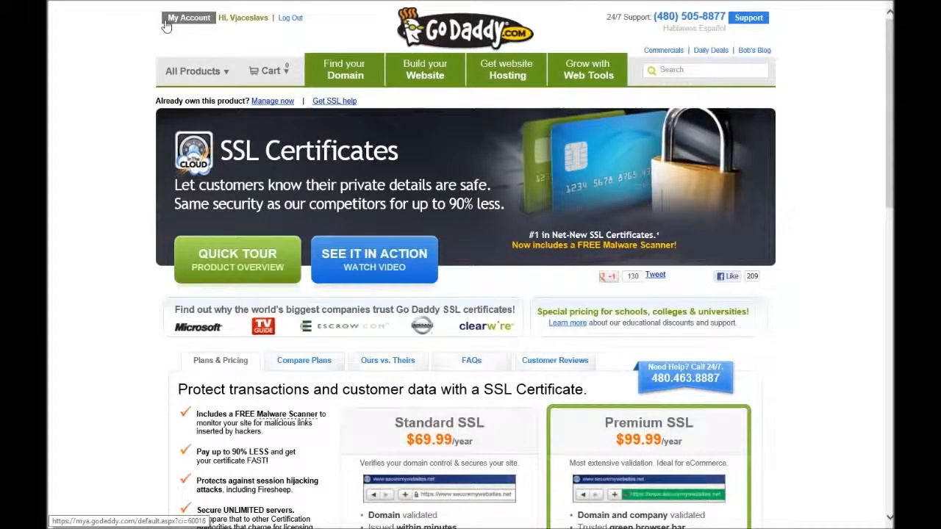
Step: Open the pingtool.net domain from the GoDaddy account's domain list and launch its DNS zone file for editing
left_click(166, 22)
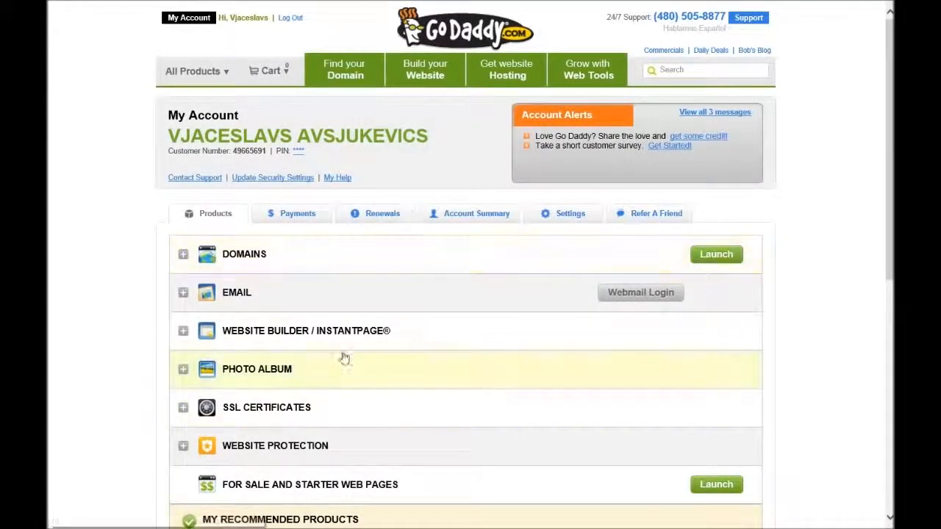
left_click(717, 258)
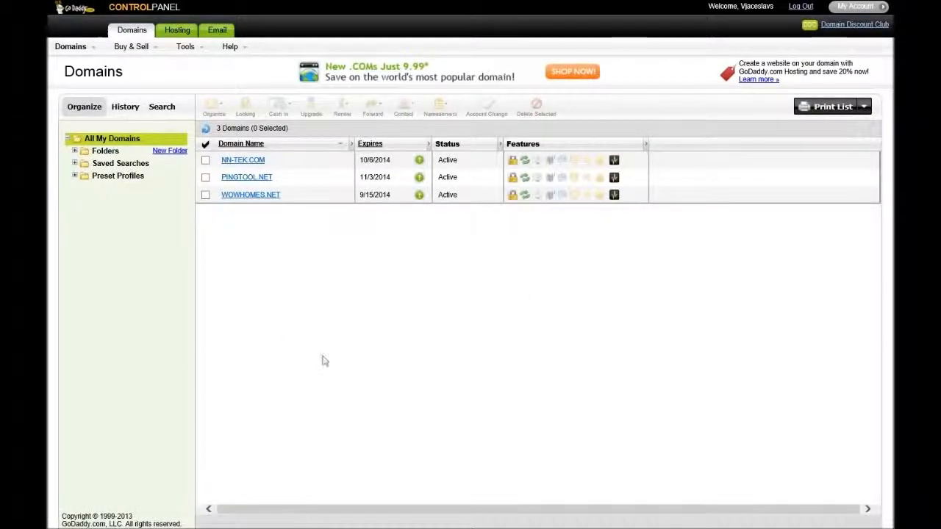
left_click(235, 181)
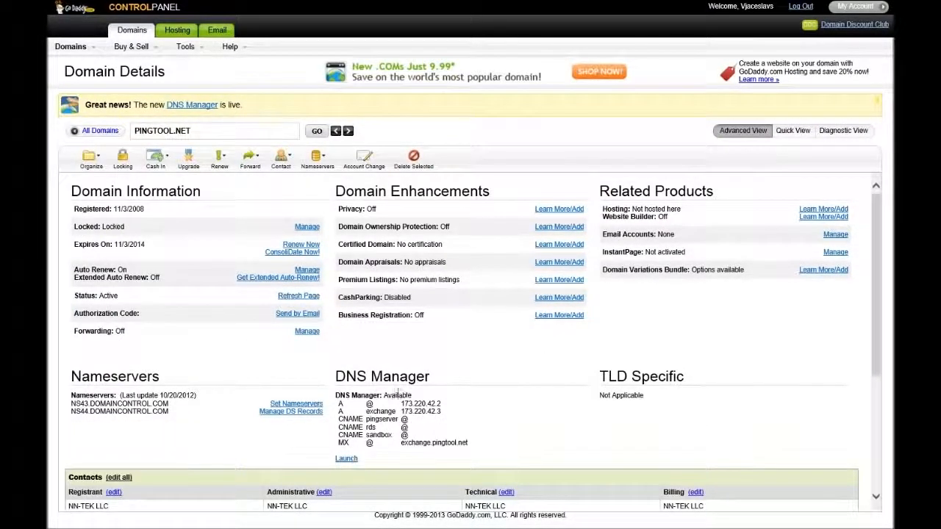
left_click(345, 458)
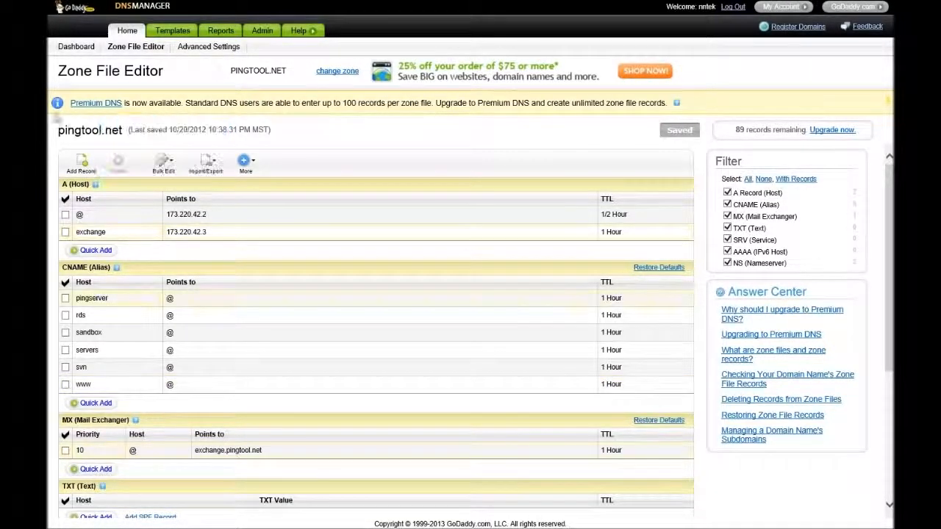
double_click(86, 132)
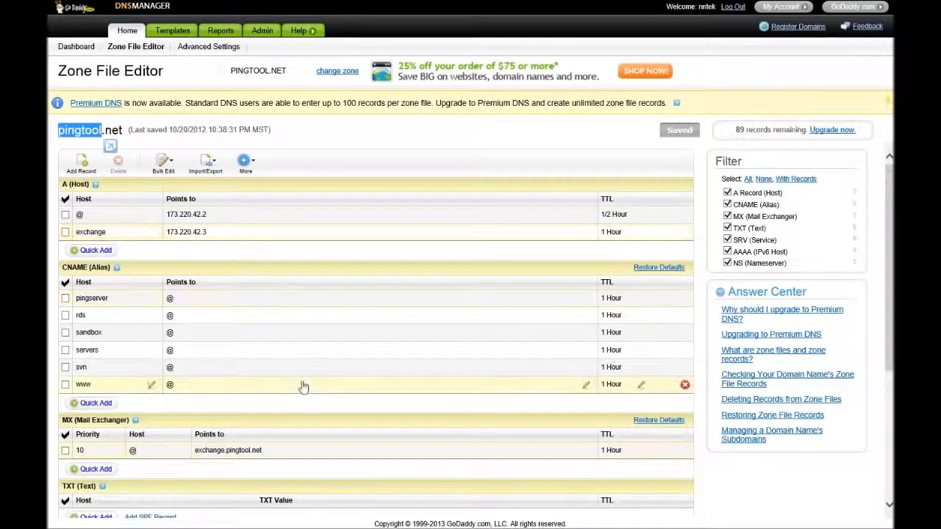
Step: Add an A (Host) record with host www2 pointing to 173.220.42.7 and save the pingtool.net zone file
left_click(111, 252)
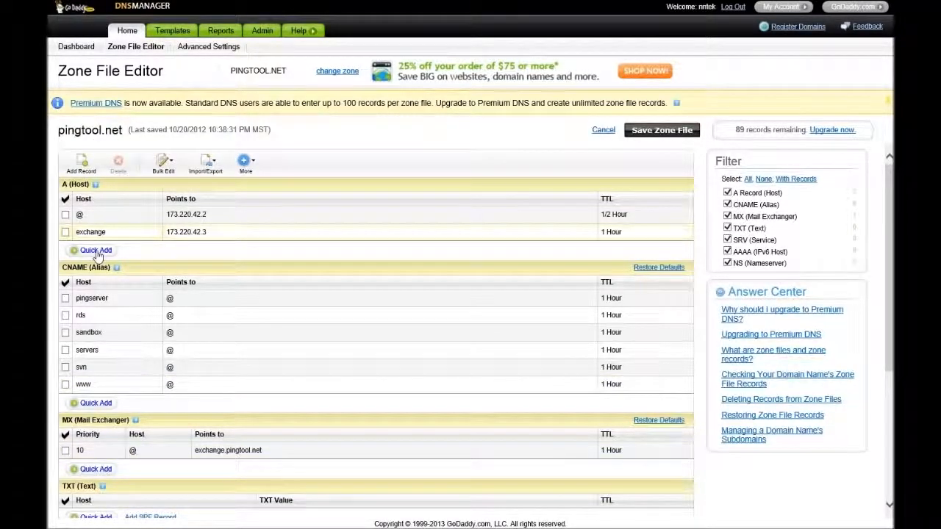
left_click(97, 251)
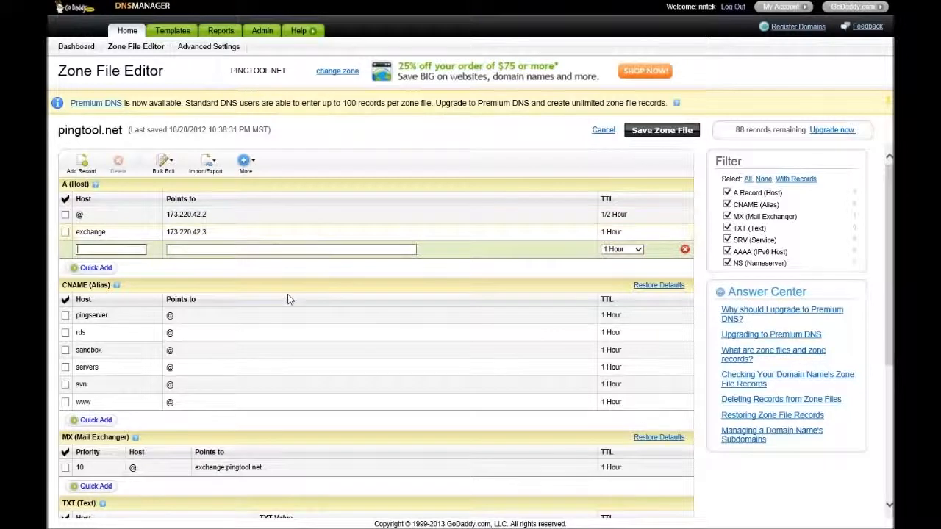
type("www2")
key("Tab")
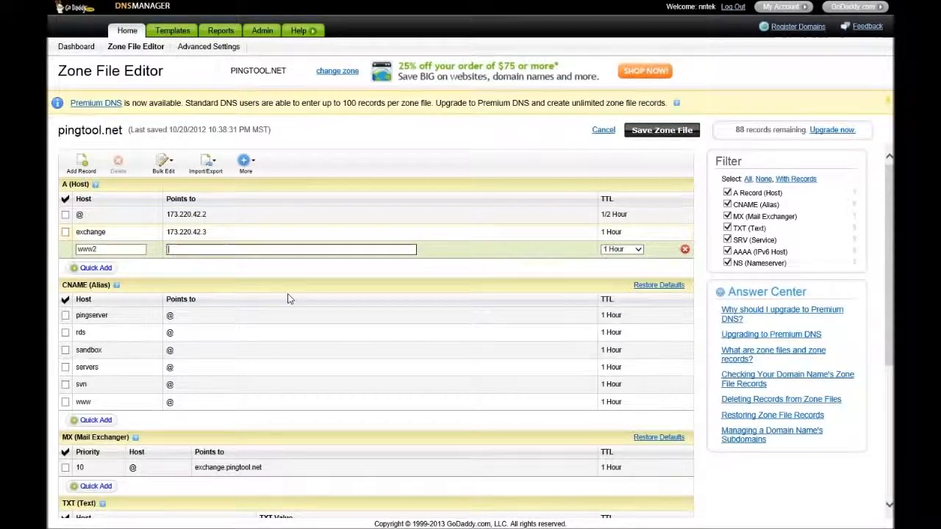
type("173.220.42.7")
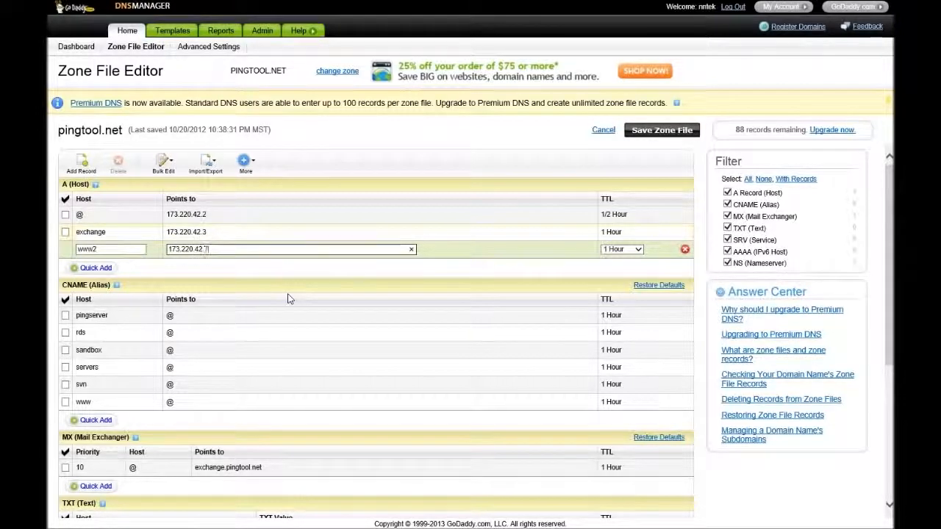
key("Tab")
left_click(224, 277)
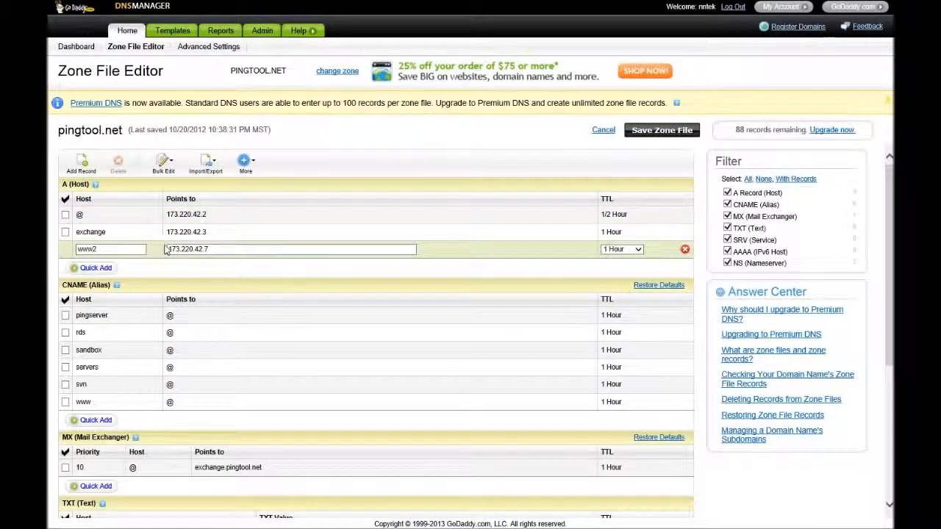
left_click_drag(166, 250, 208, 250)
left_click(208, 250)
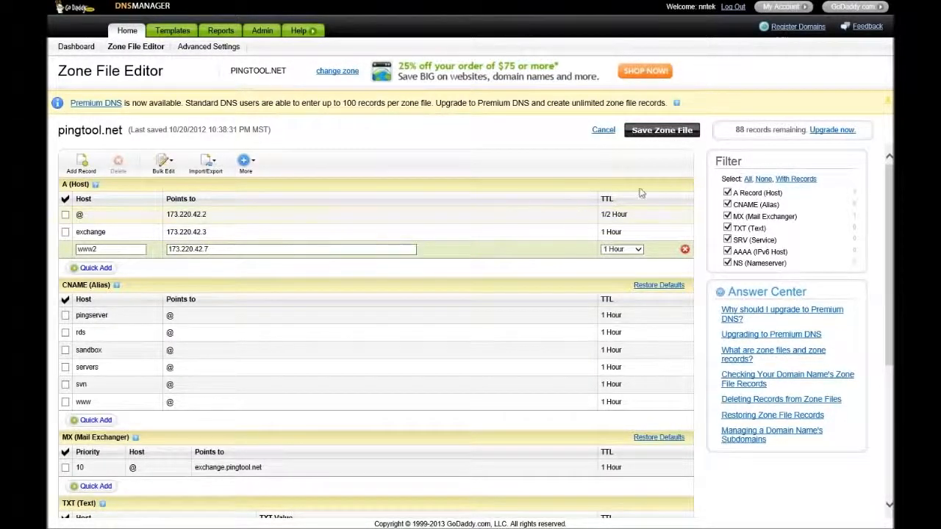
left_click(661, 131)
left_click(453, 284)
left_click(472, 309)
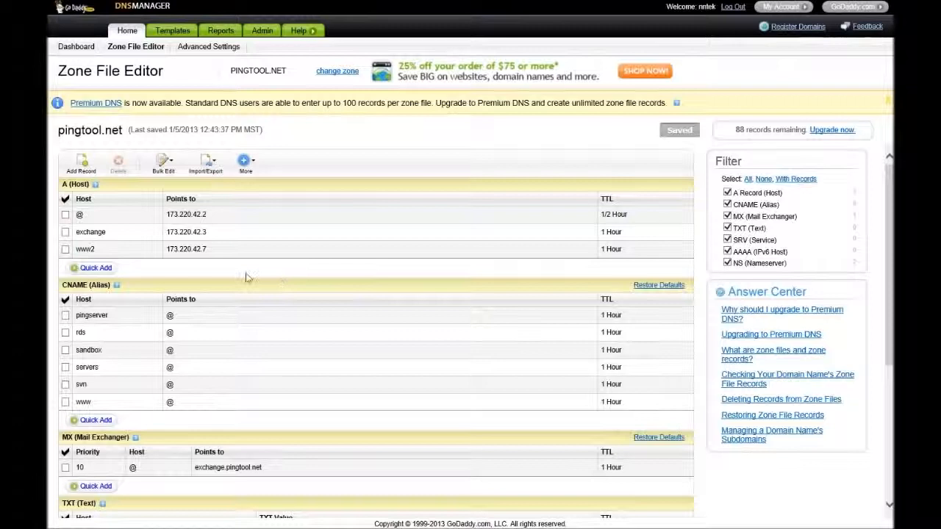
Step: Delete the www2 A (Host) record and save the pingtool.net zone file
left_click(687, 252)
left_click(684, 250)
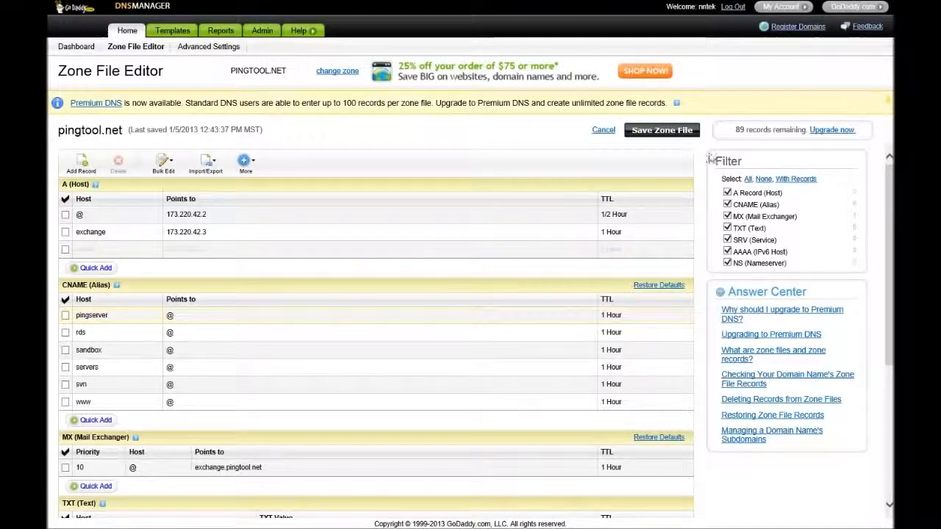
left_click(661, 130)
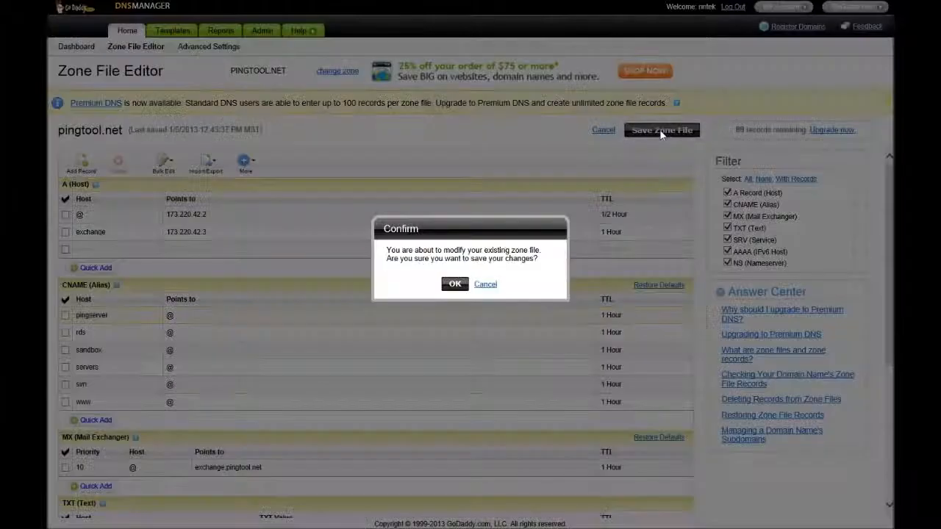
left_click(454, 284)
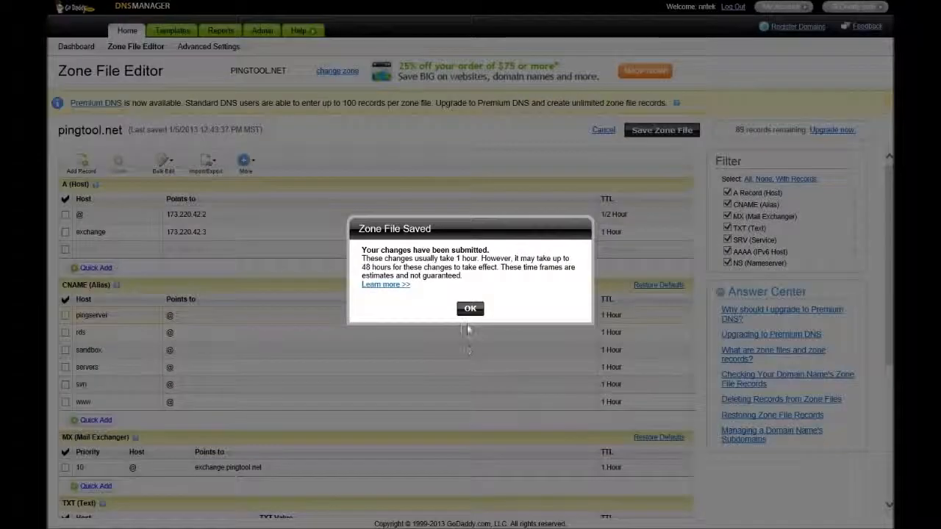
left_click(472, 310)
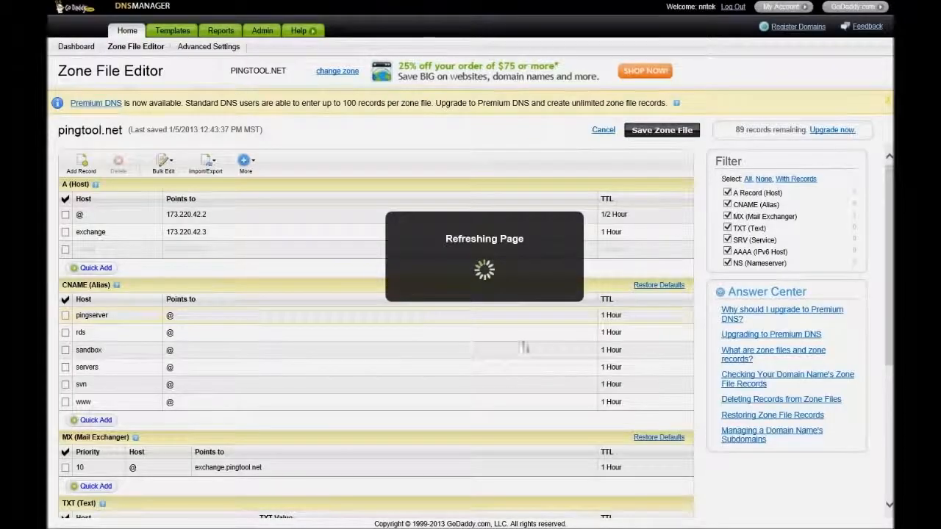